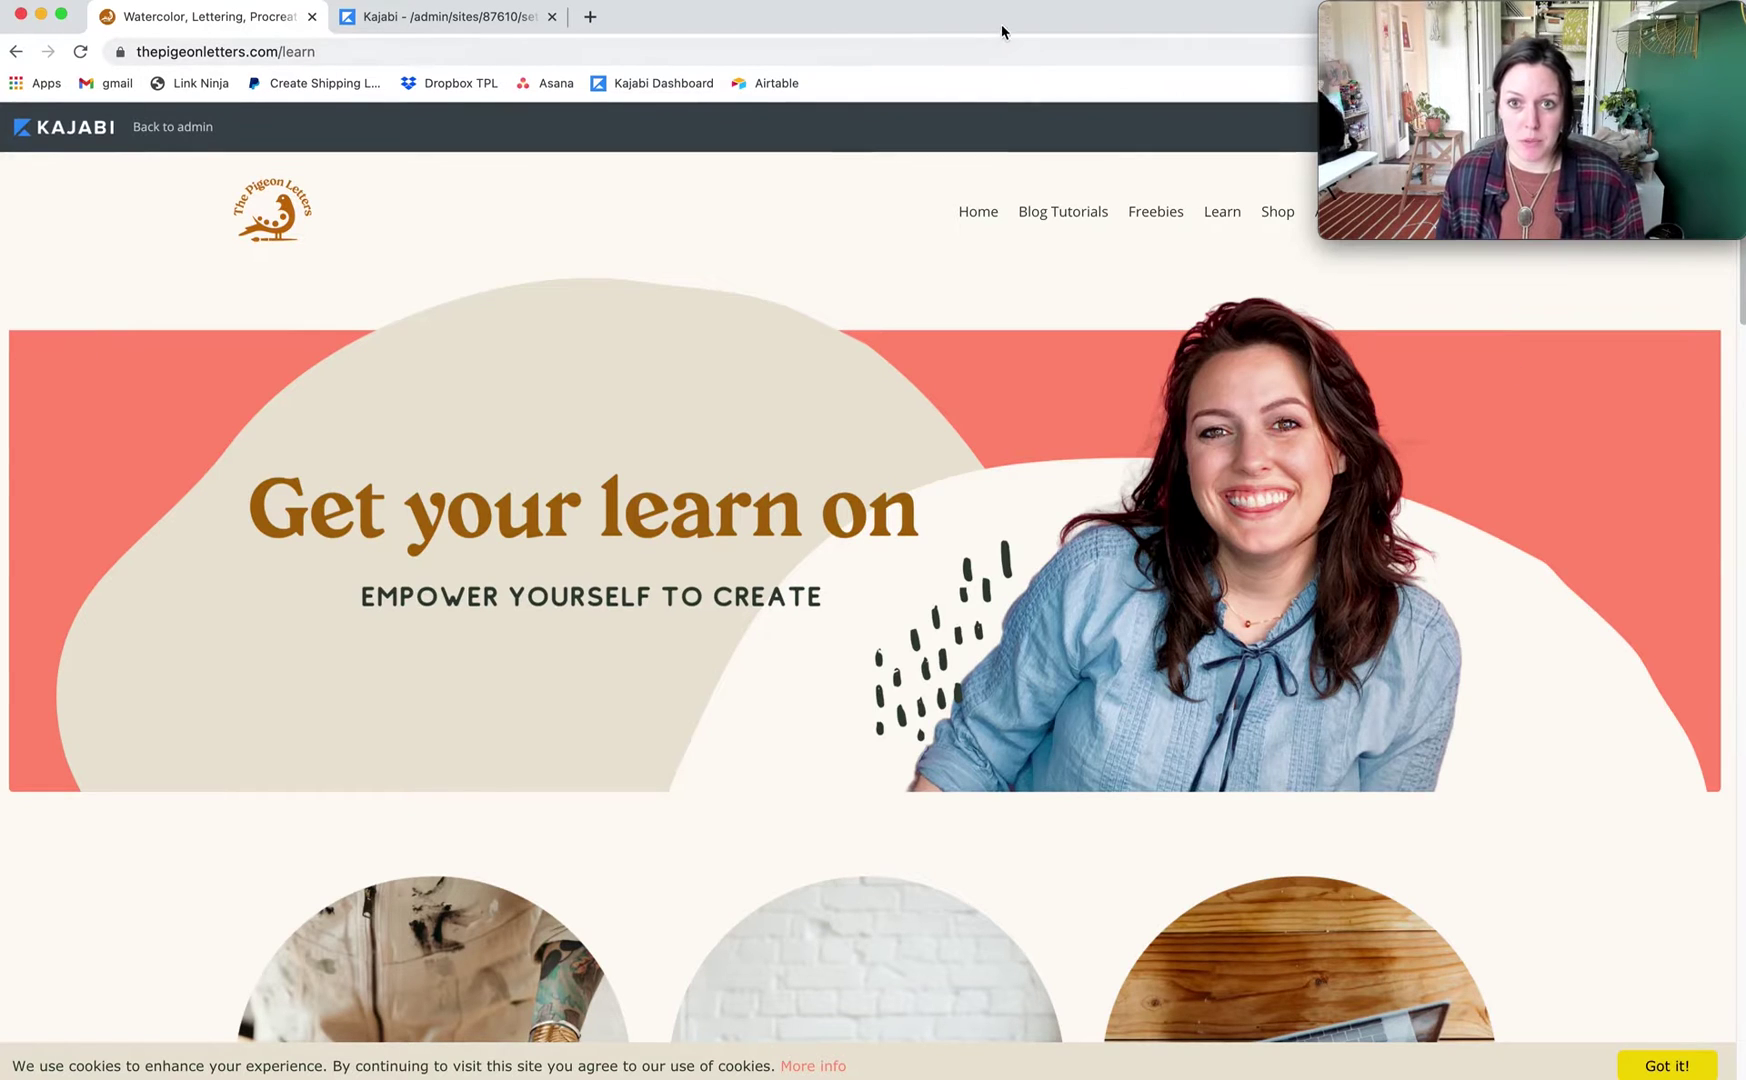
- Look over the Pigeon Letters Learn page with its cookie notice and reload the page
drag(1001, 27, 1000, 20)
scroll(843, 666, down, 5)
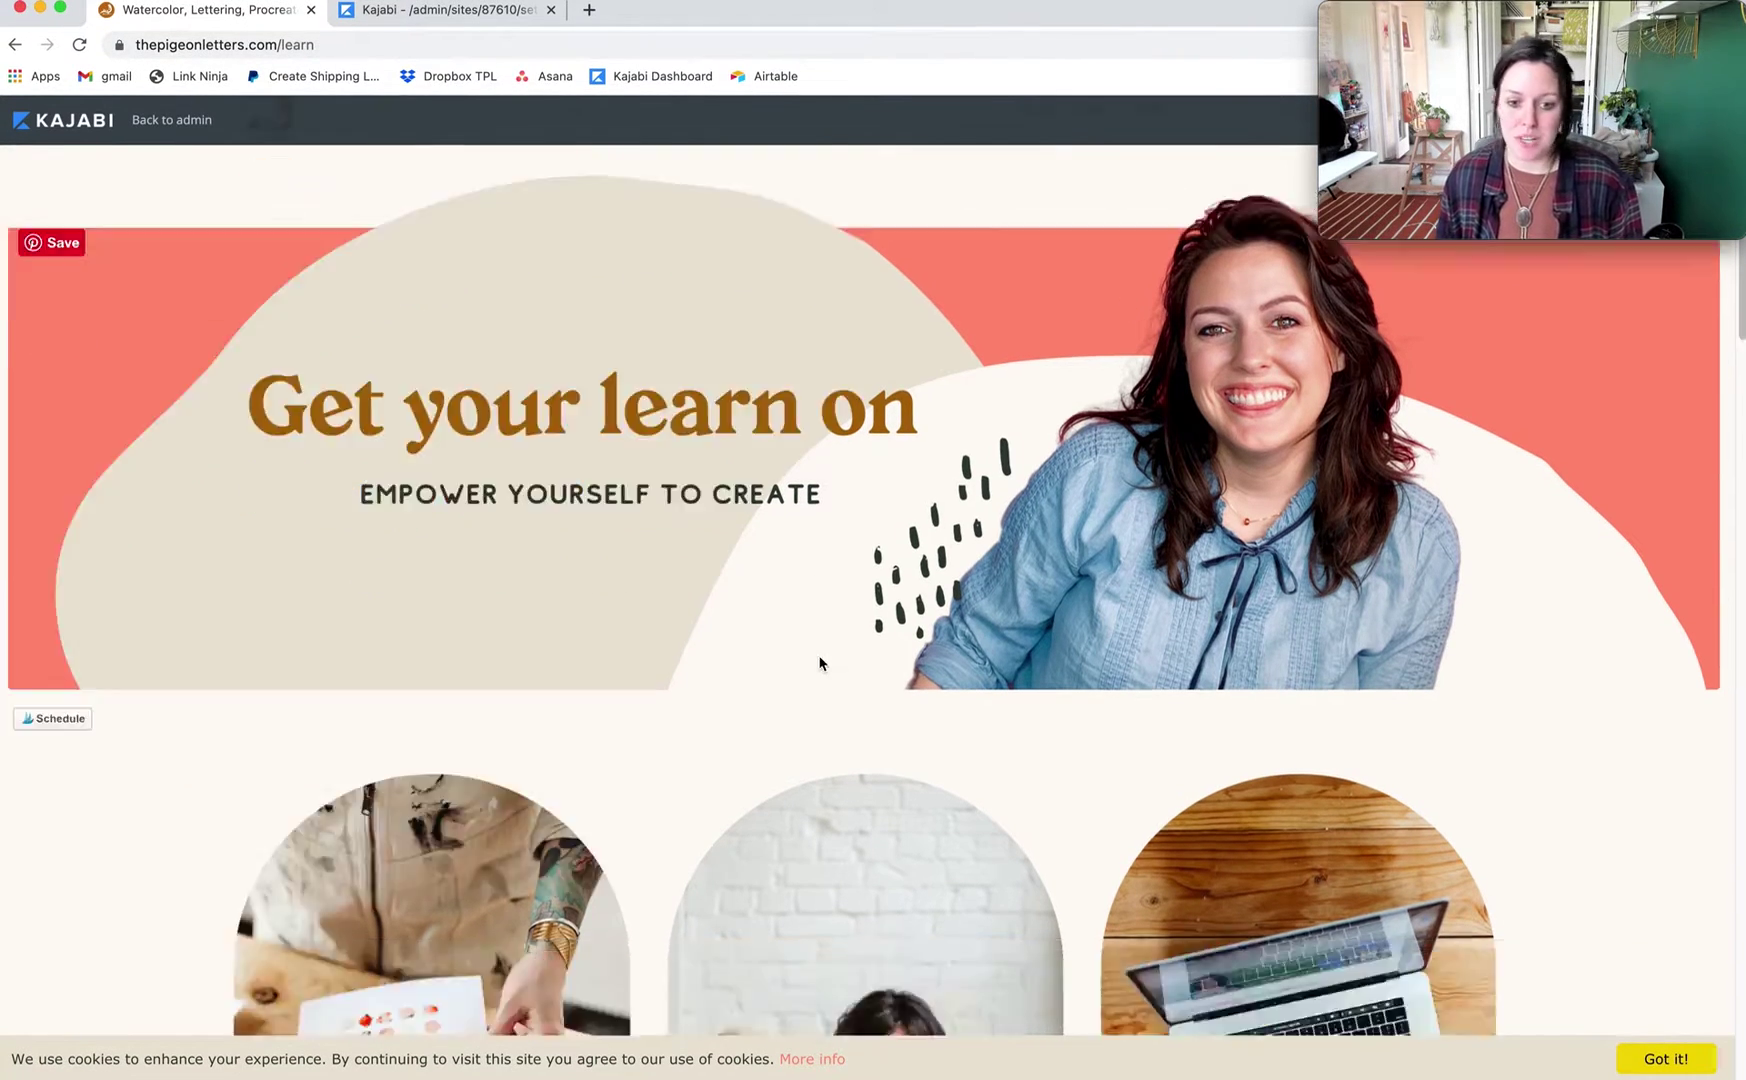
scroll(843, 666, up, 5)
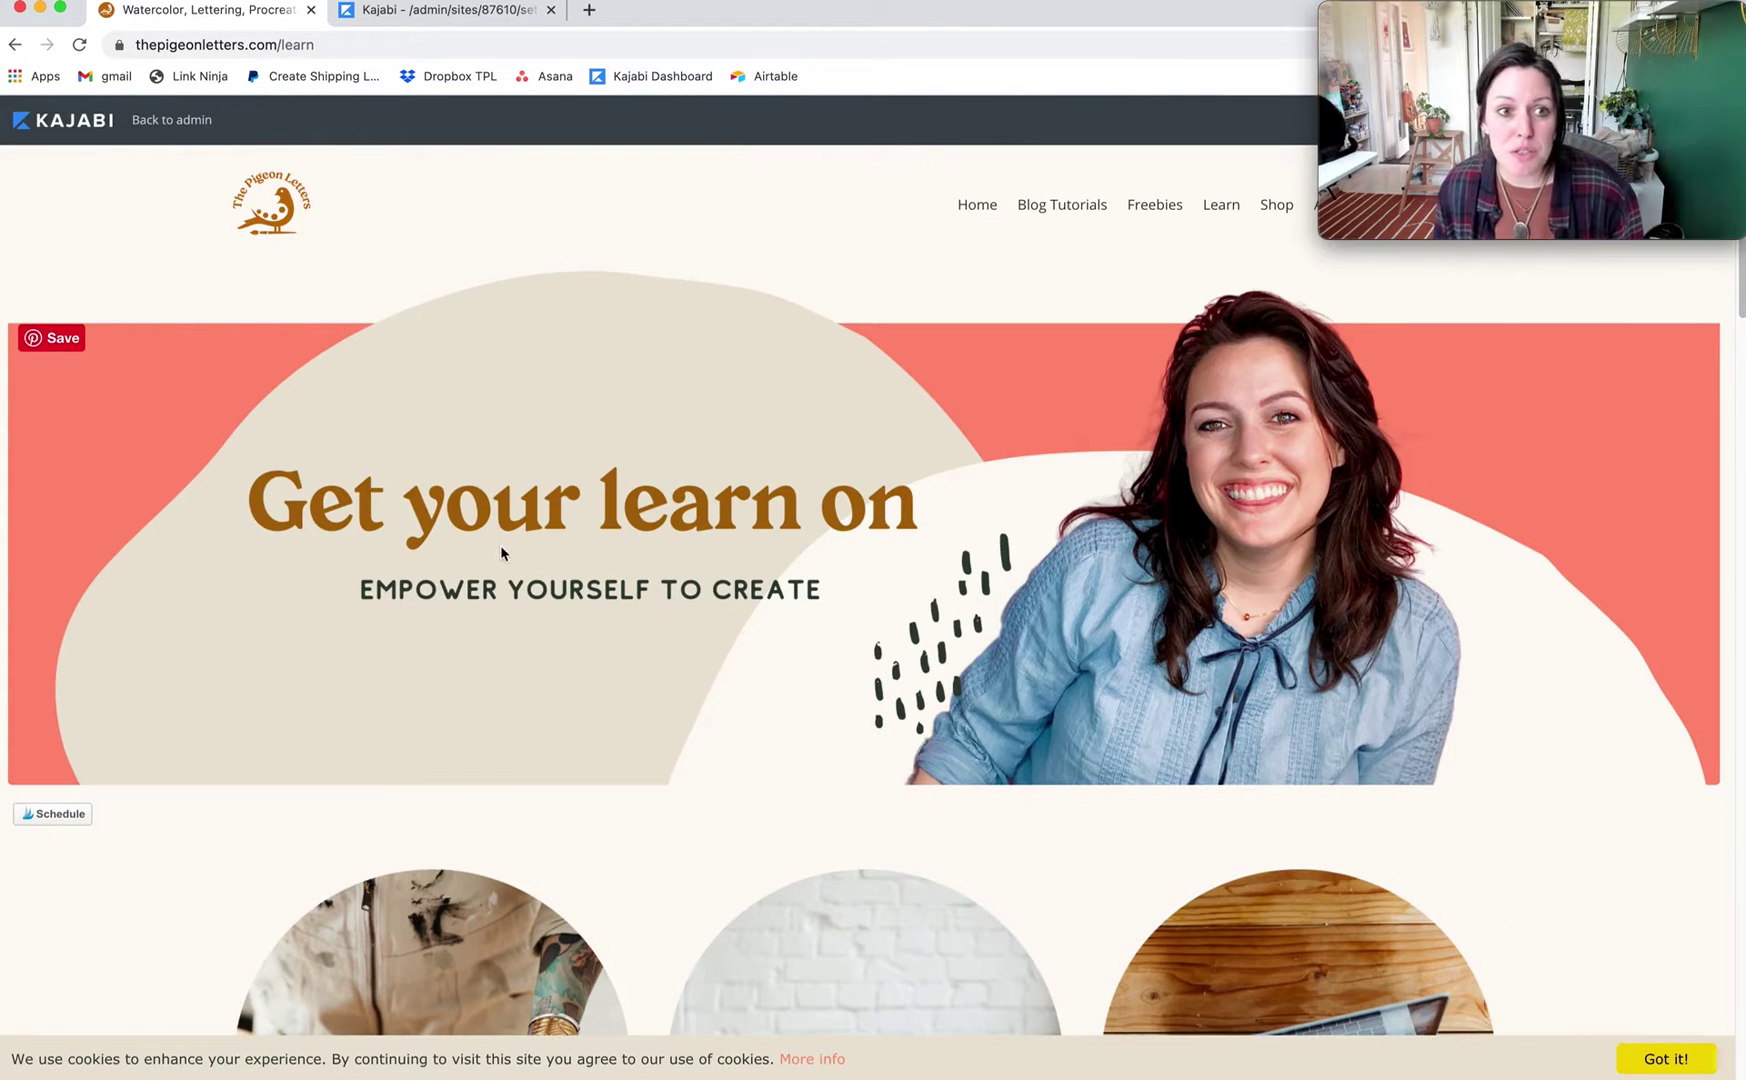
click(687, 10)
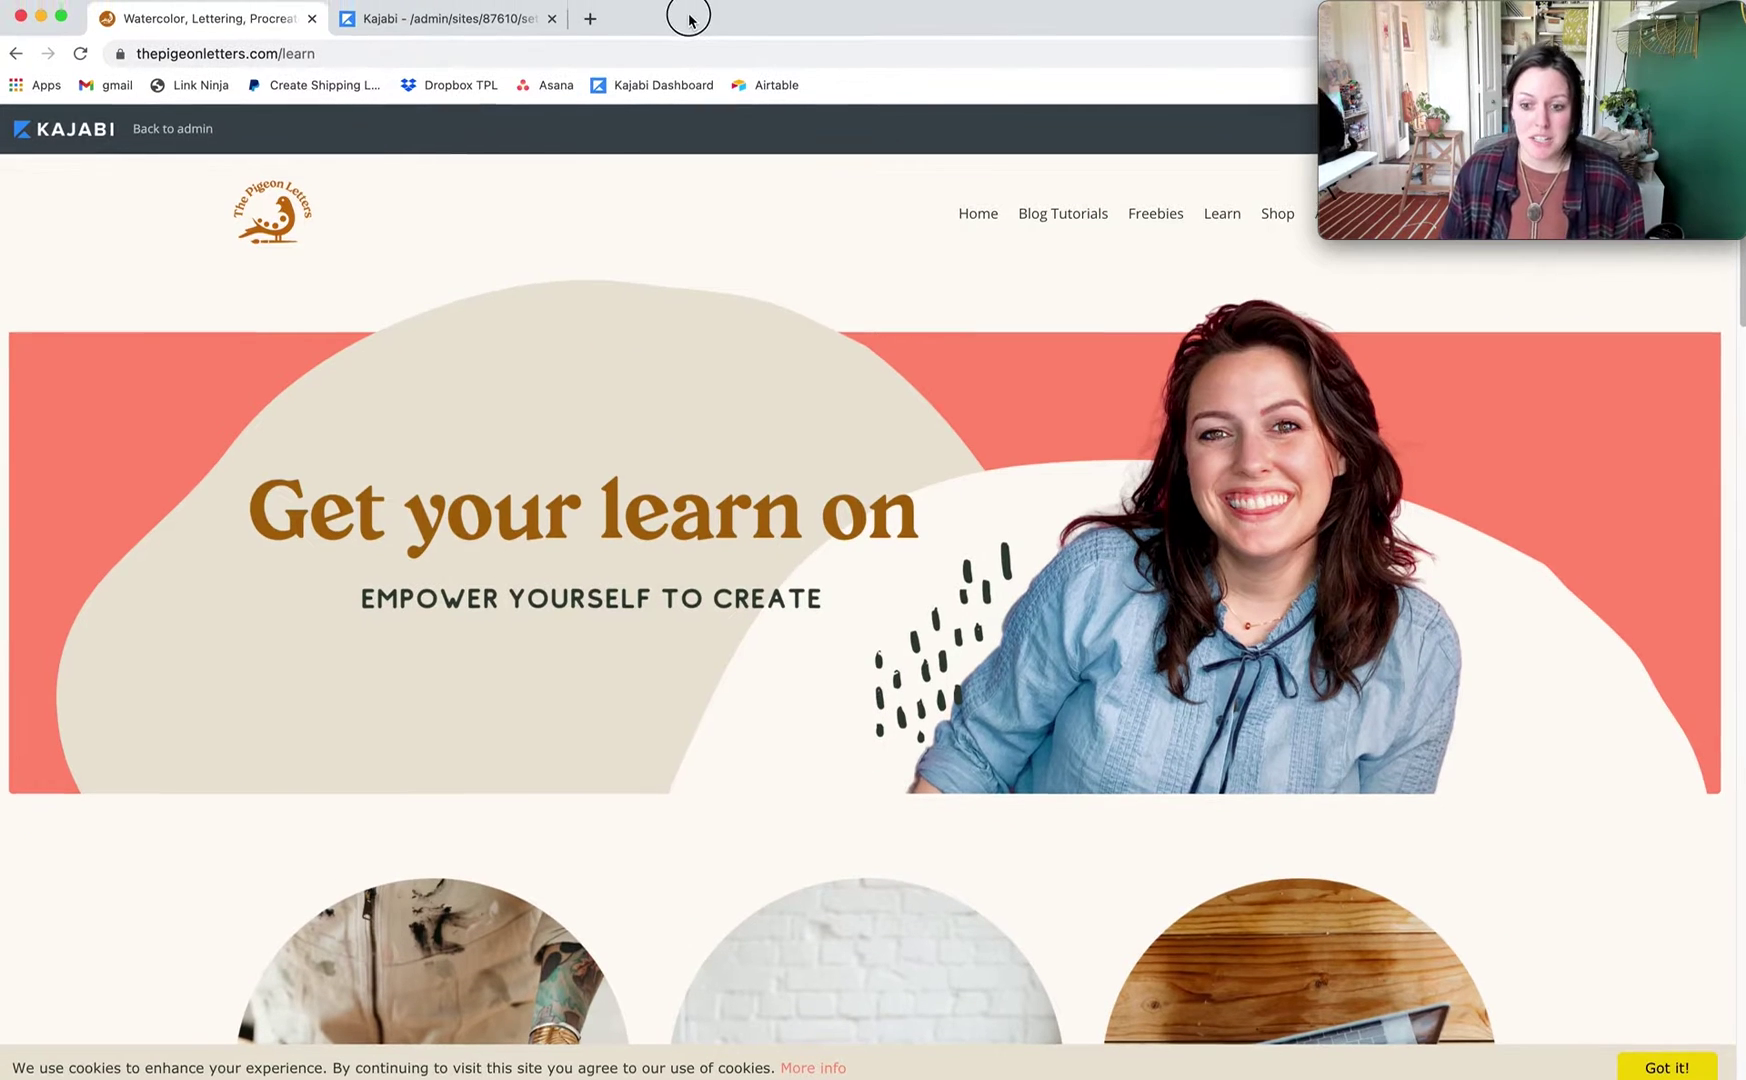
drag(687, 10, 695, 11)
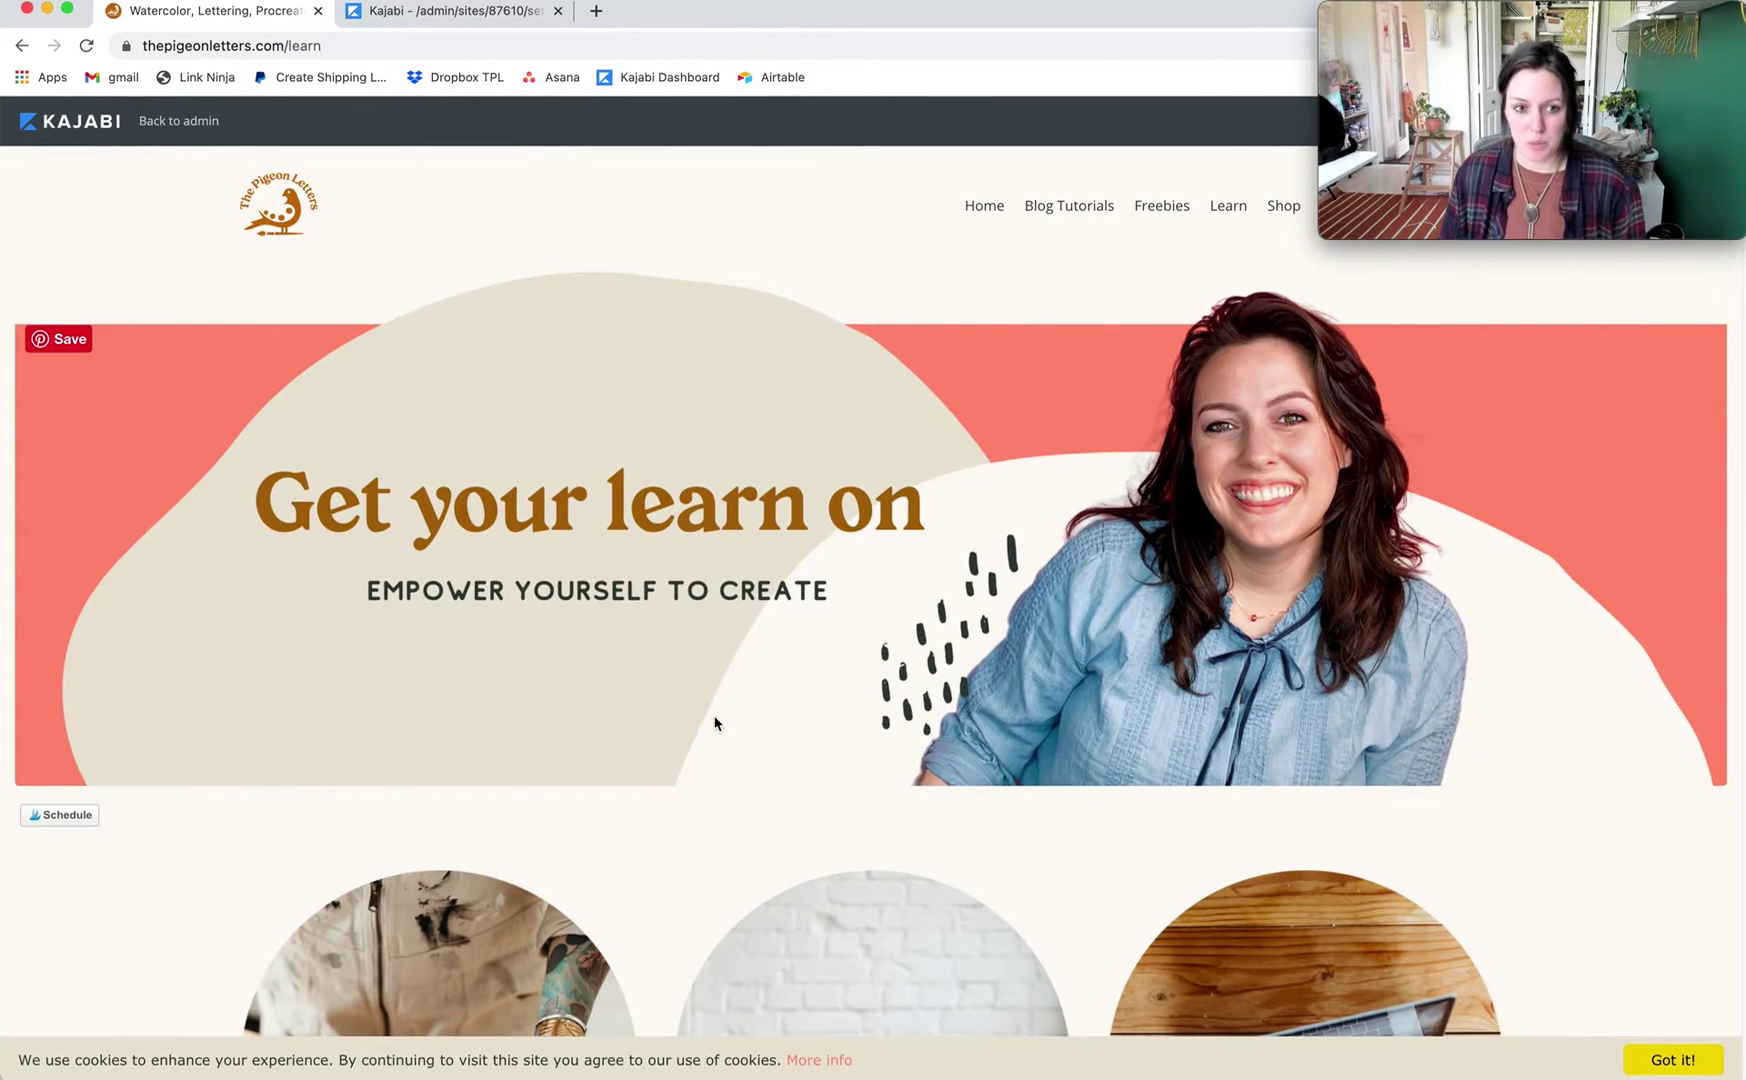
click(86, 45)
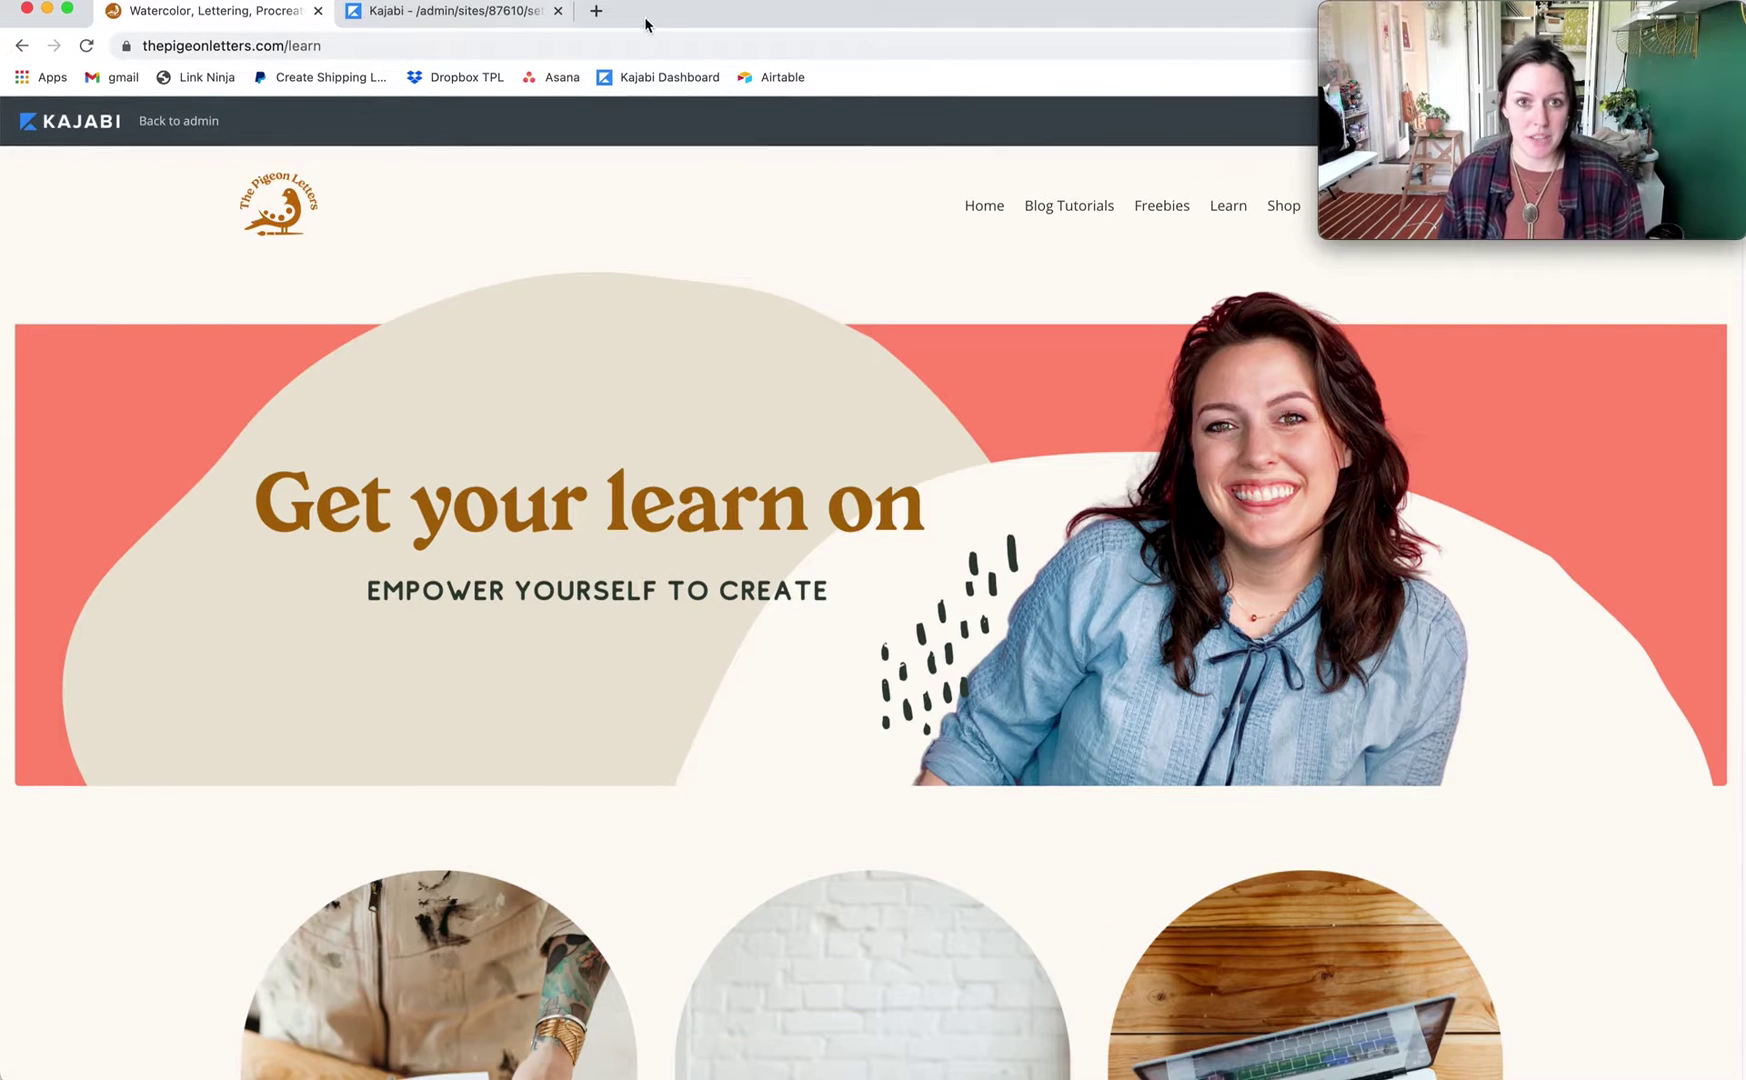
- Switch to the Kajabi admin site and open the Site Details settings
click(496, 32)
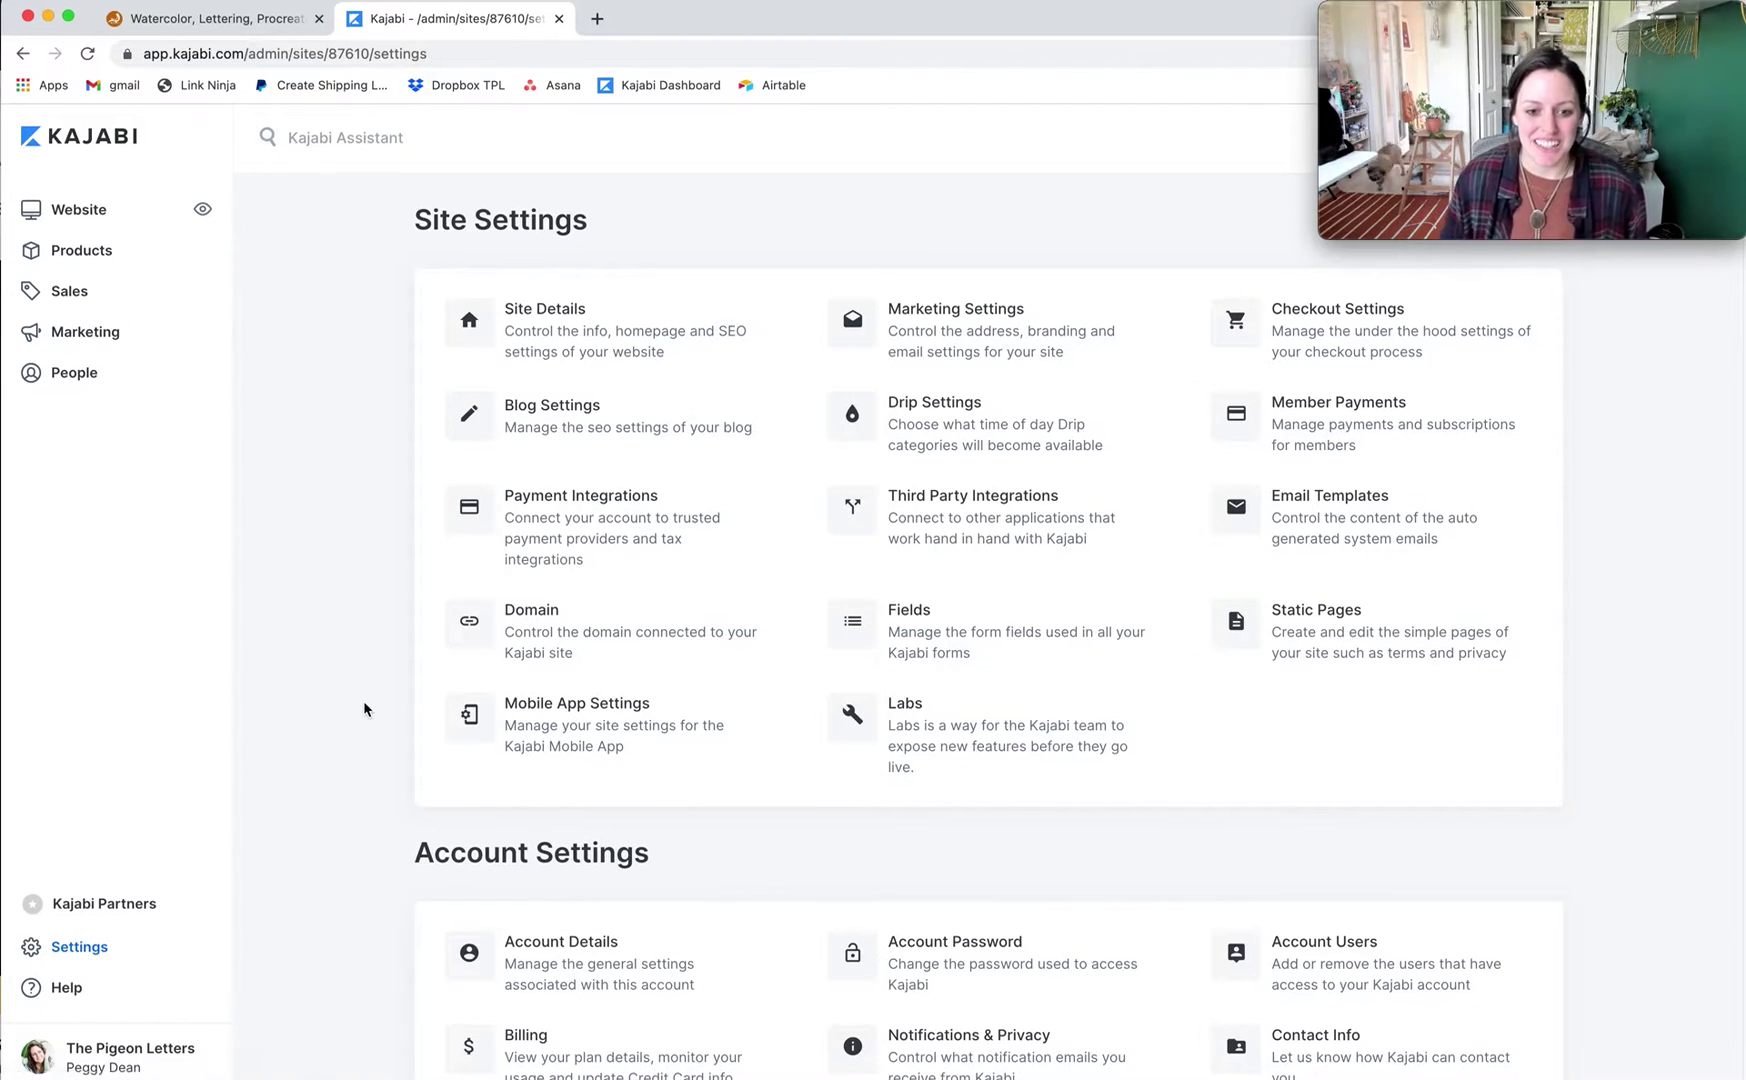
scroll(363, 705, down, 1)
scroll(363, 705, up, 1)
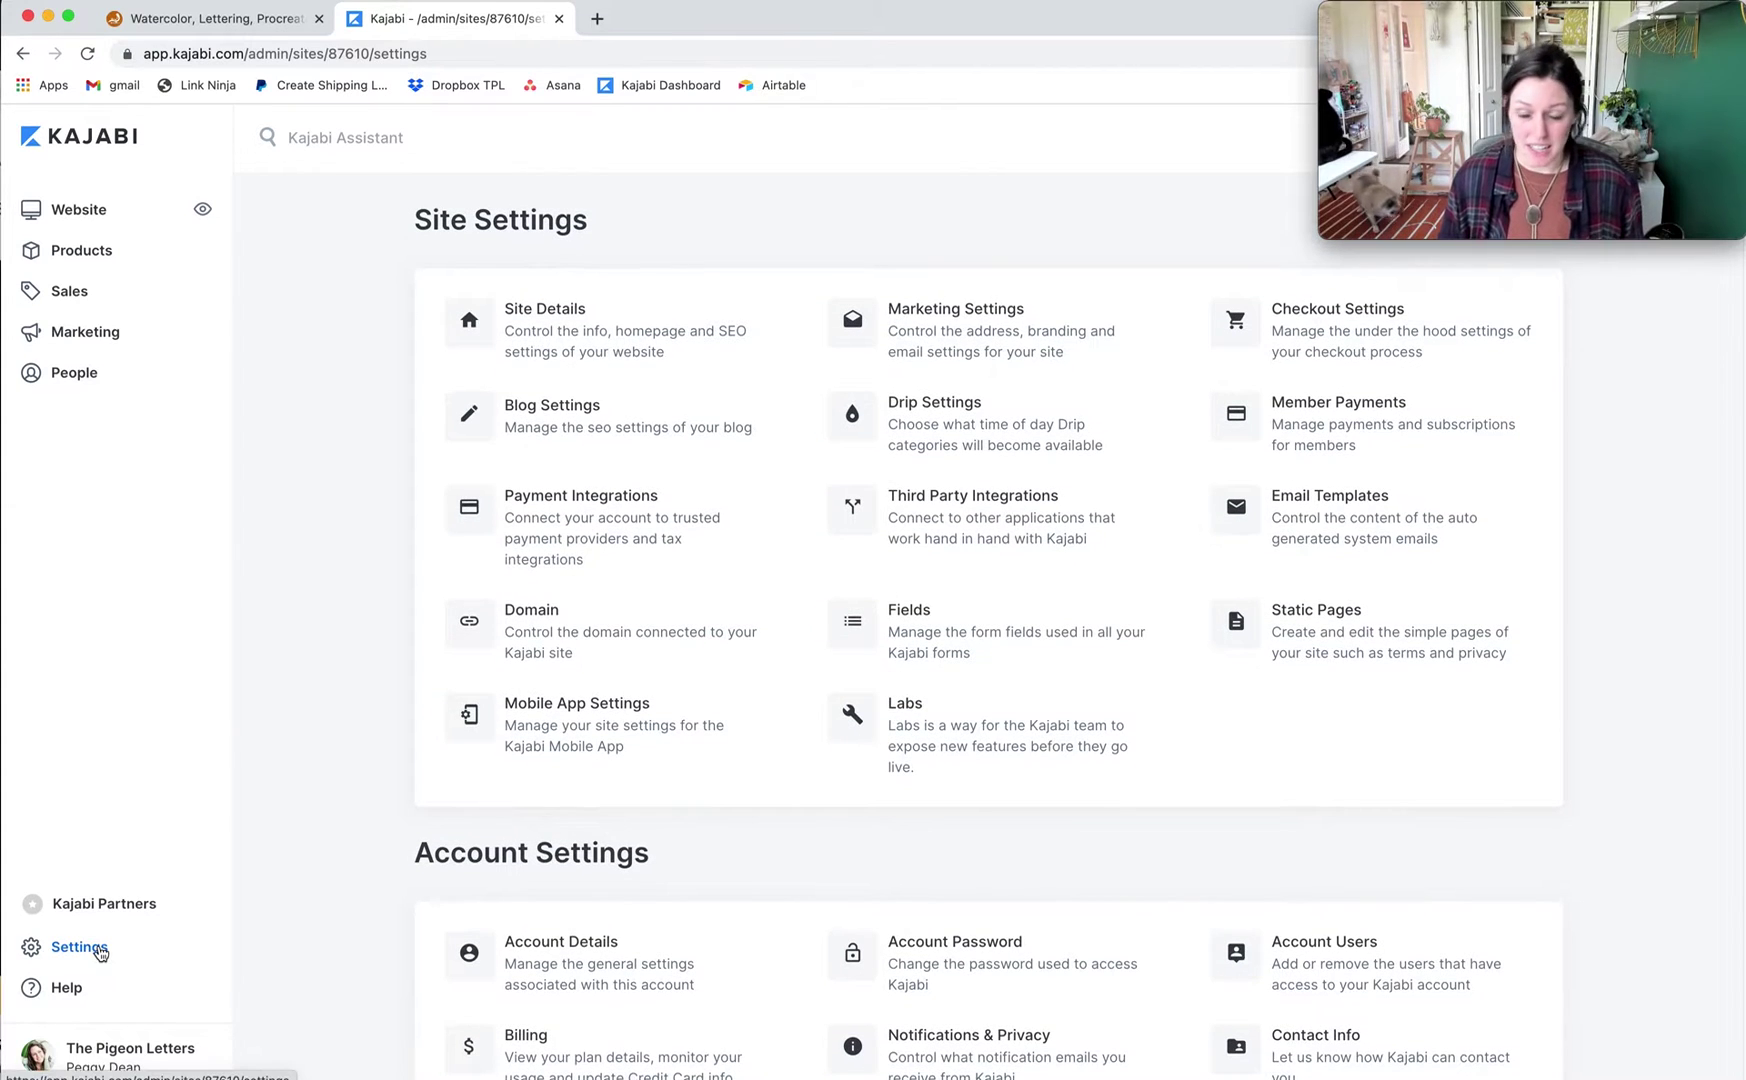
click(594, 344)
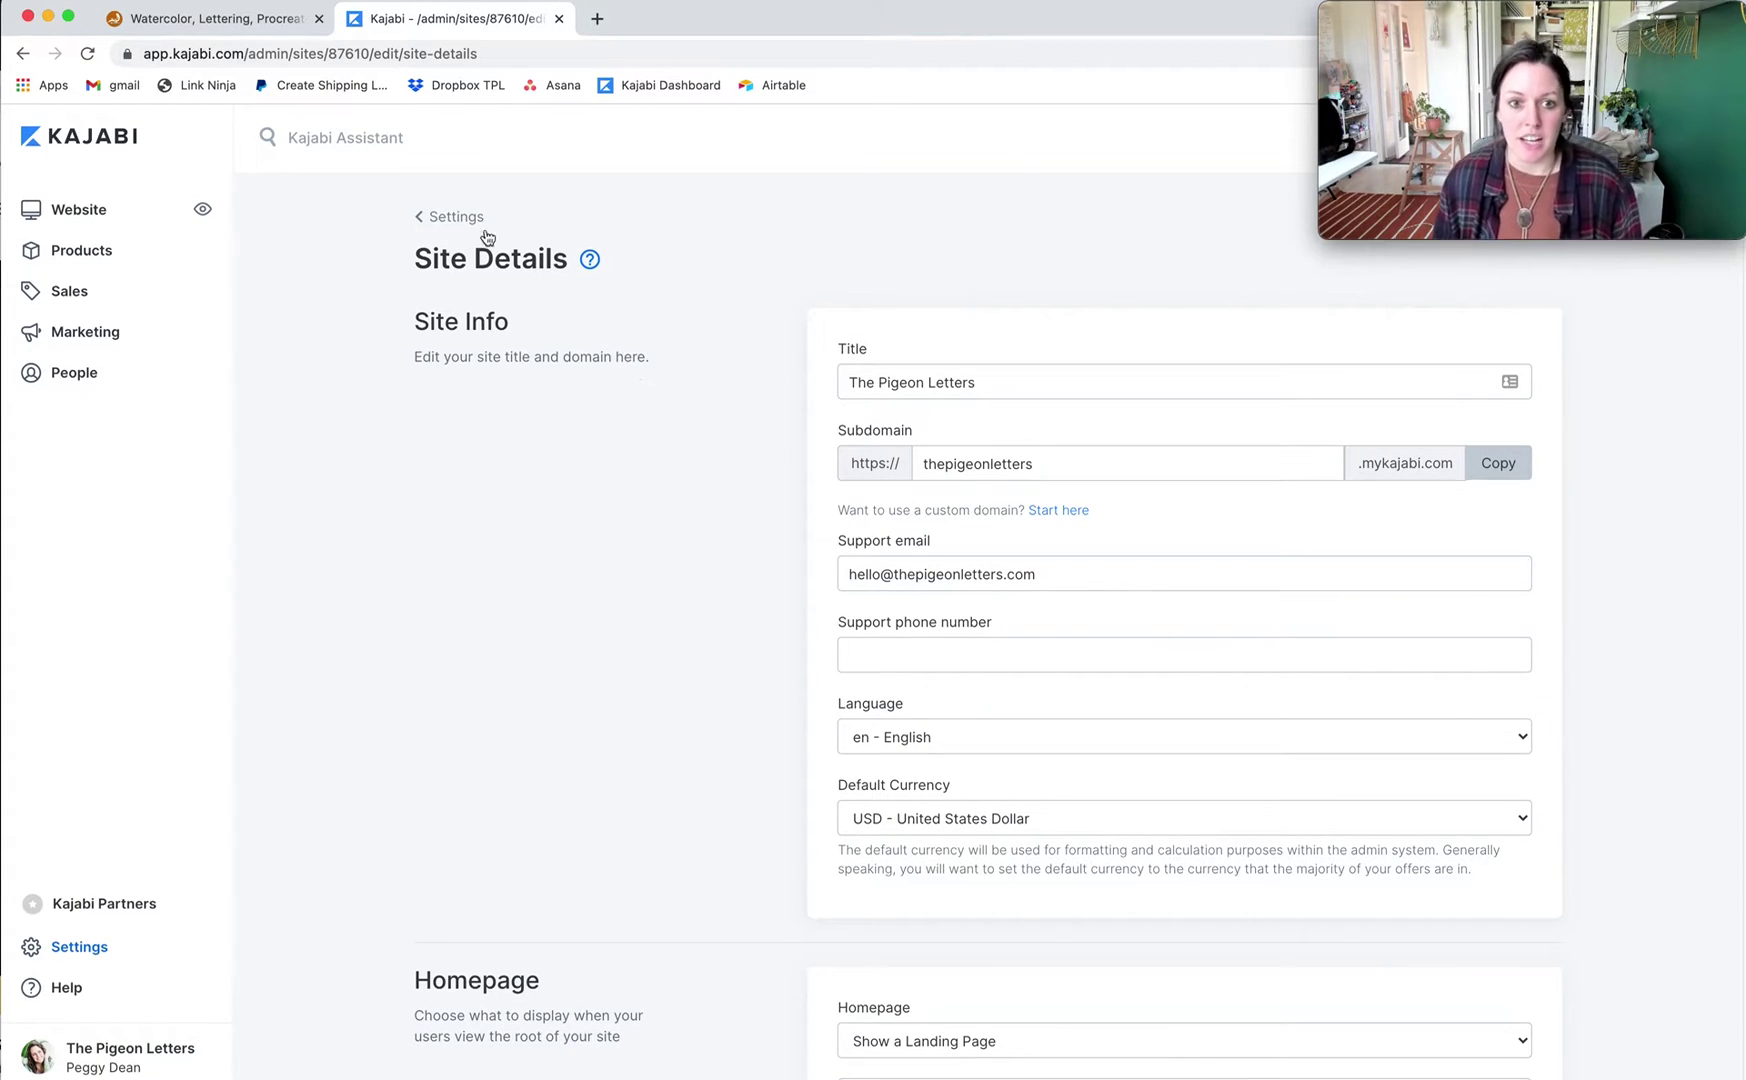
- Find Page Scripts, enlarge the Header Page Scripts box and place the cursor after the existing scripts
scroll(684, 516, down, 6)
scroll(684, 516, down, 20)
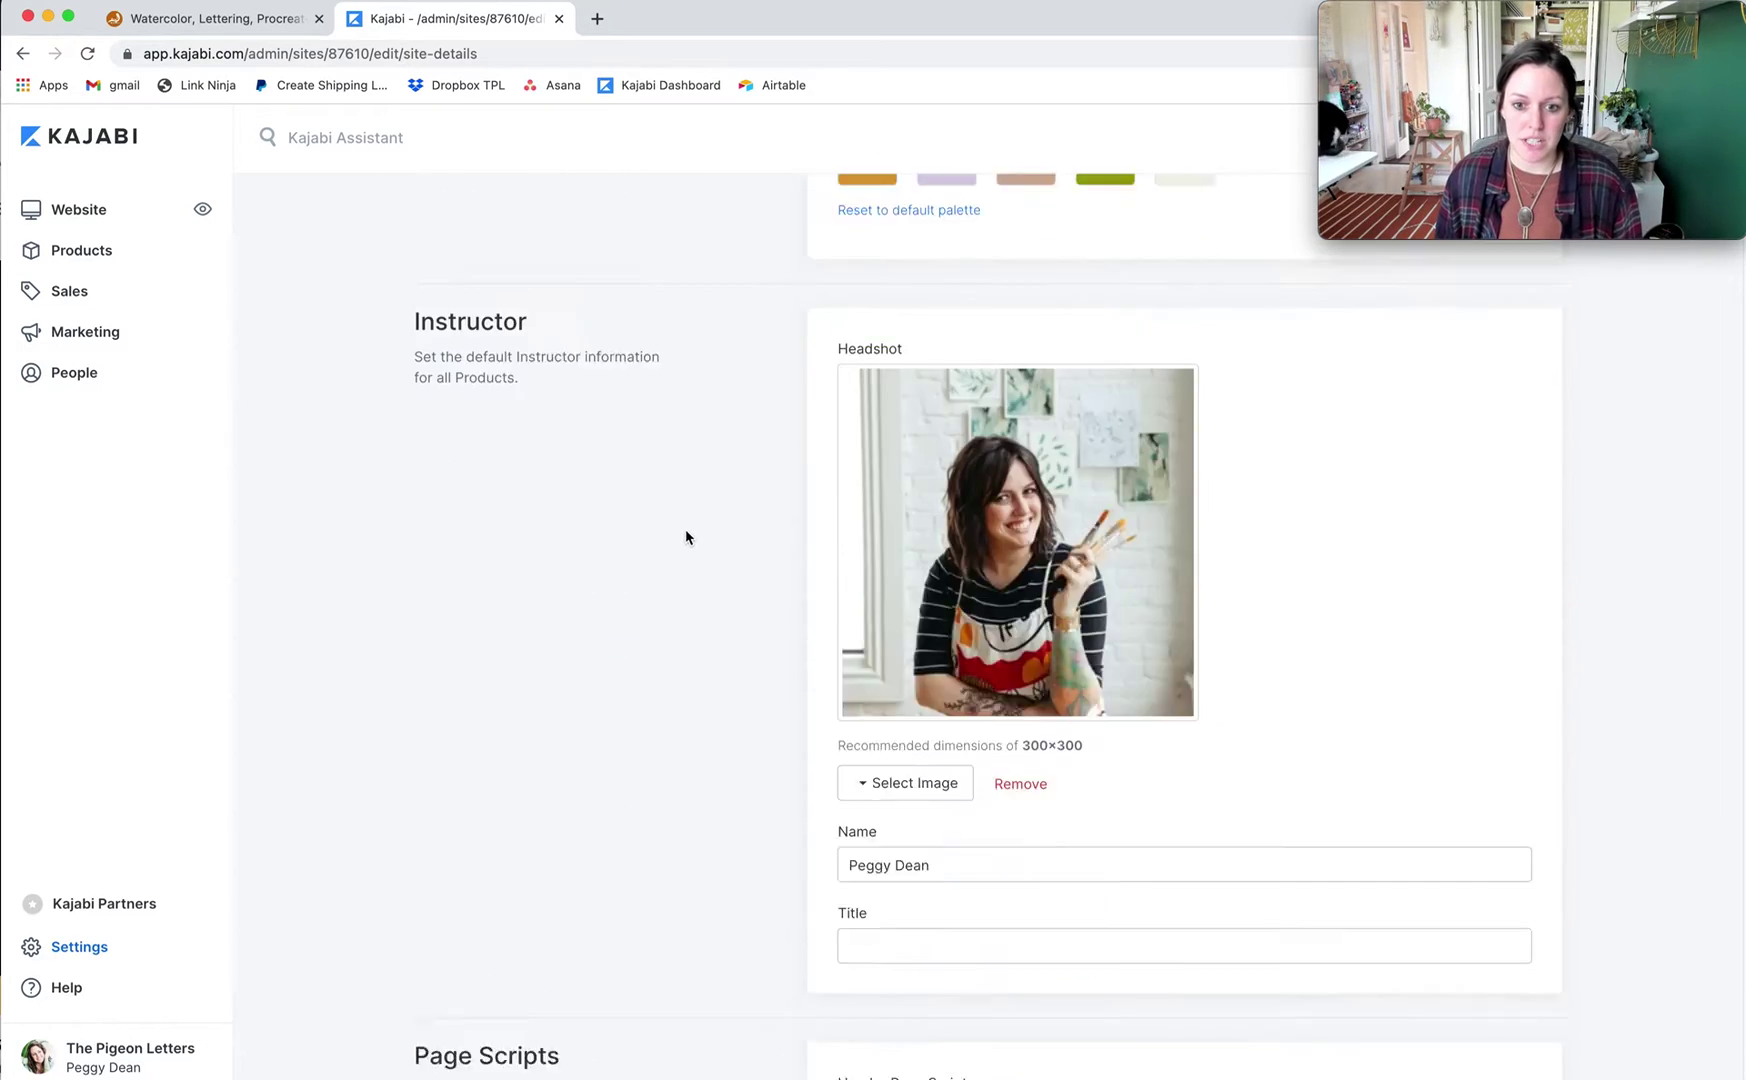
scroll(686, 542, up, 2)
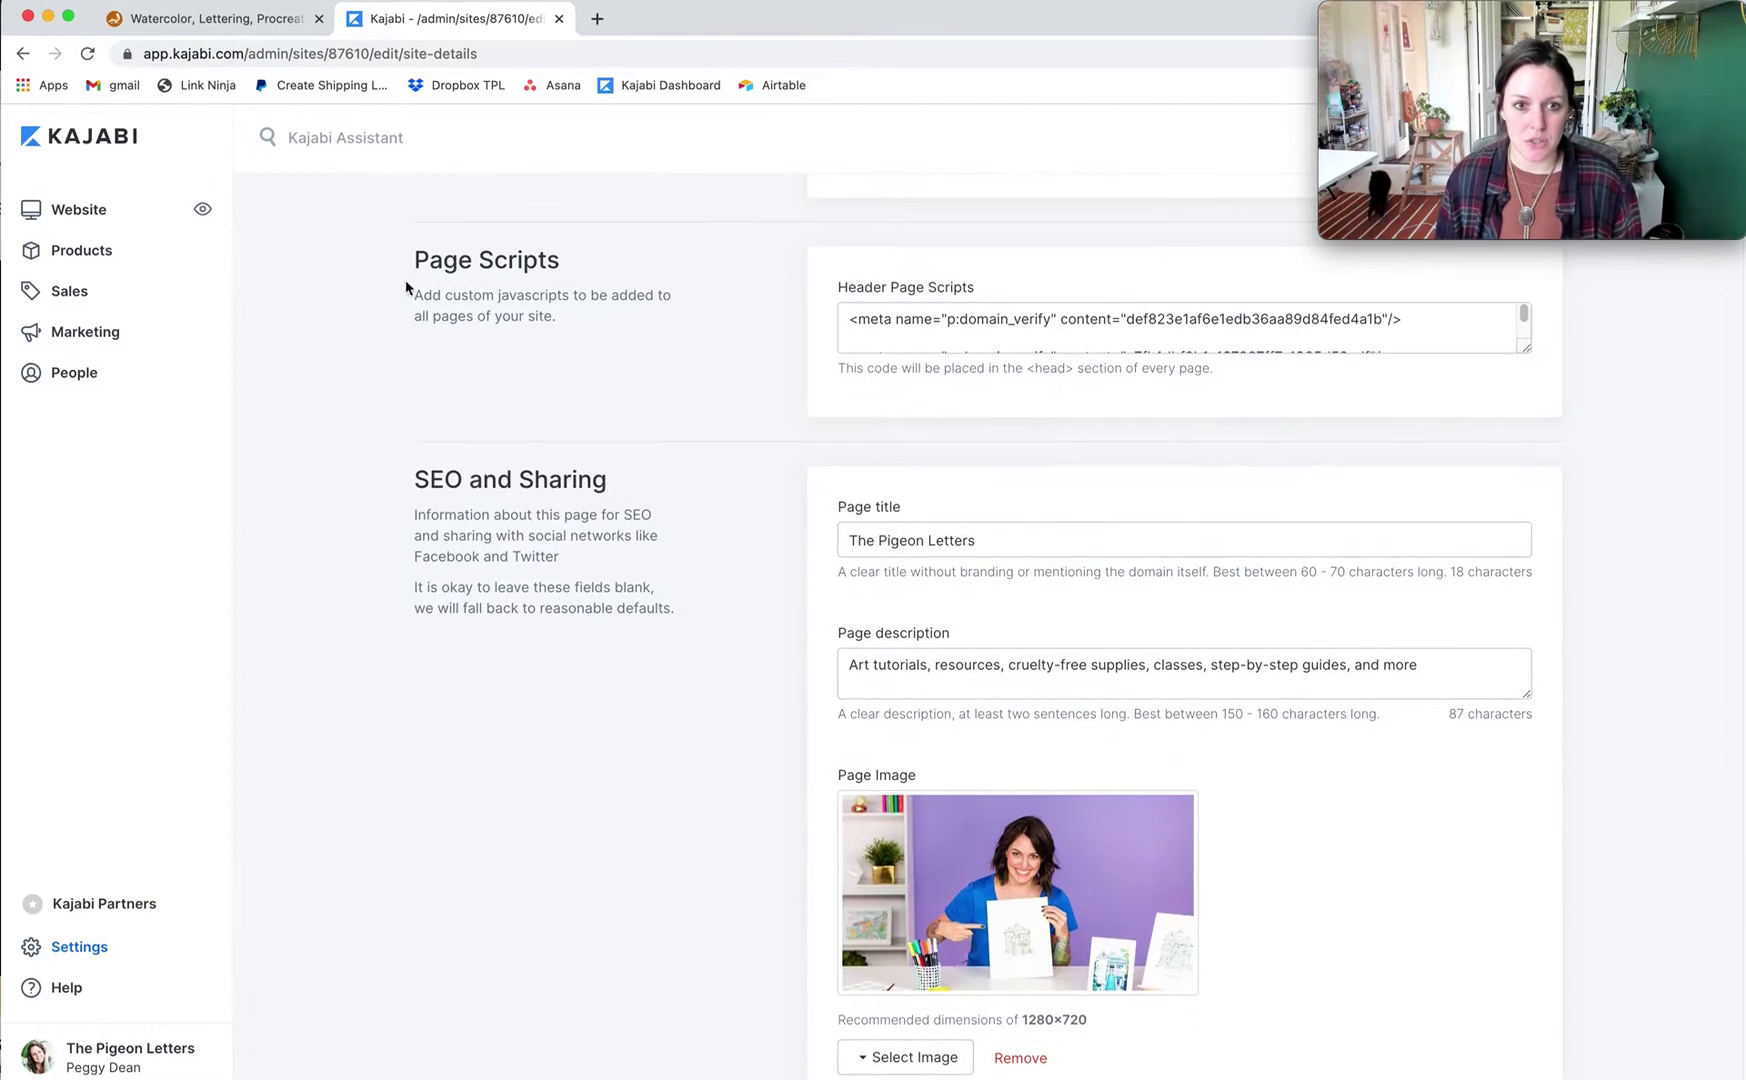
scroll(589, 339, up, 4)
scroll(1177, 578, up, 1)
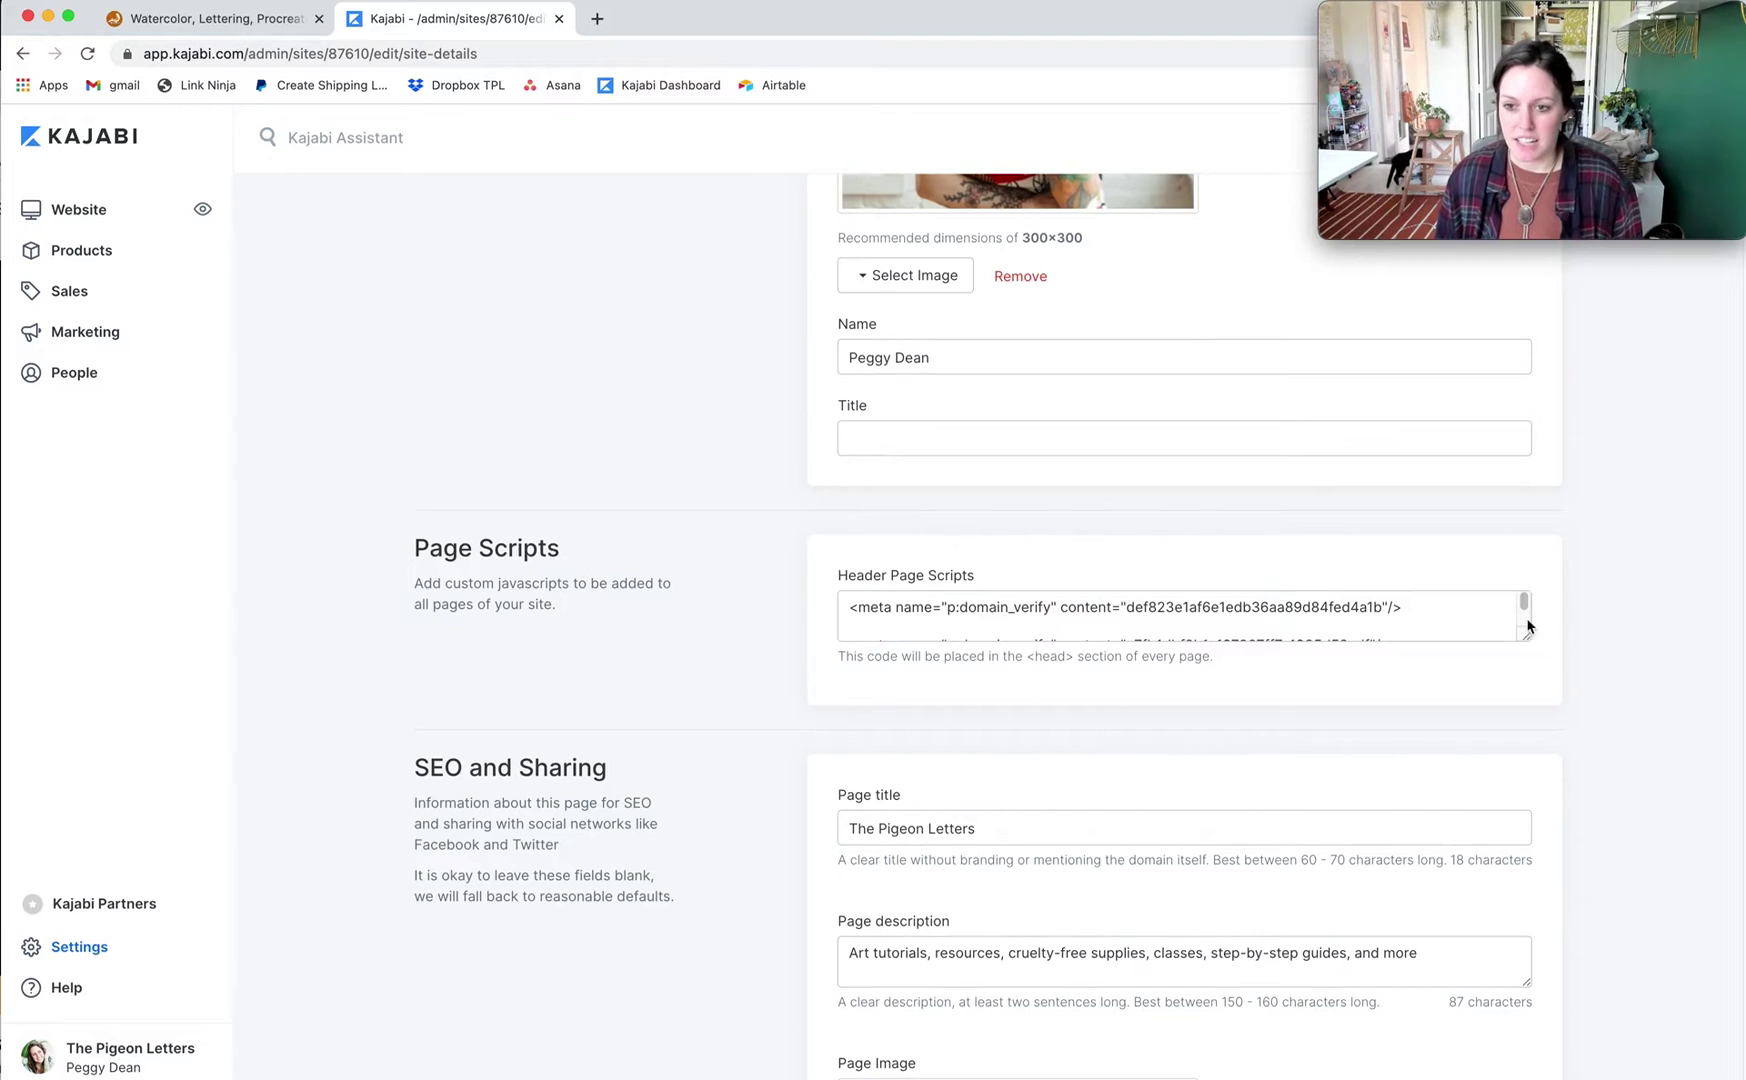
drag(1526, 636, 1530, 1029)
scroll(1579, 625, down, 3)
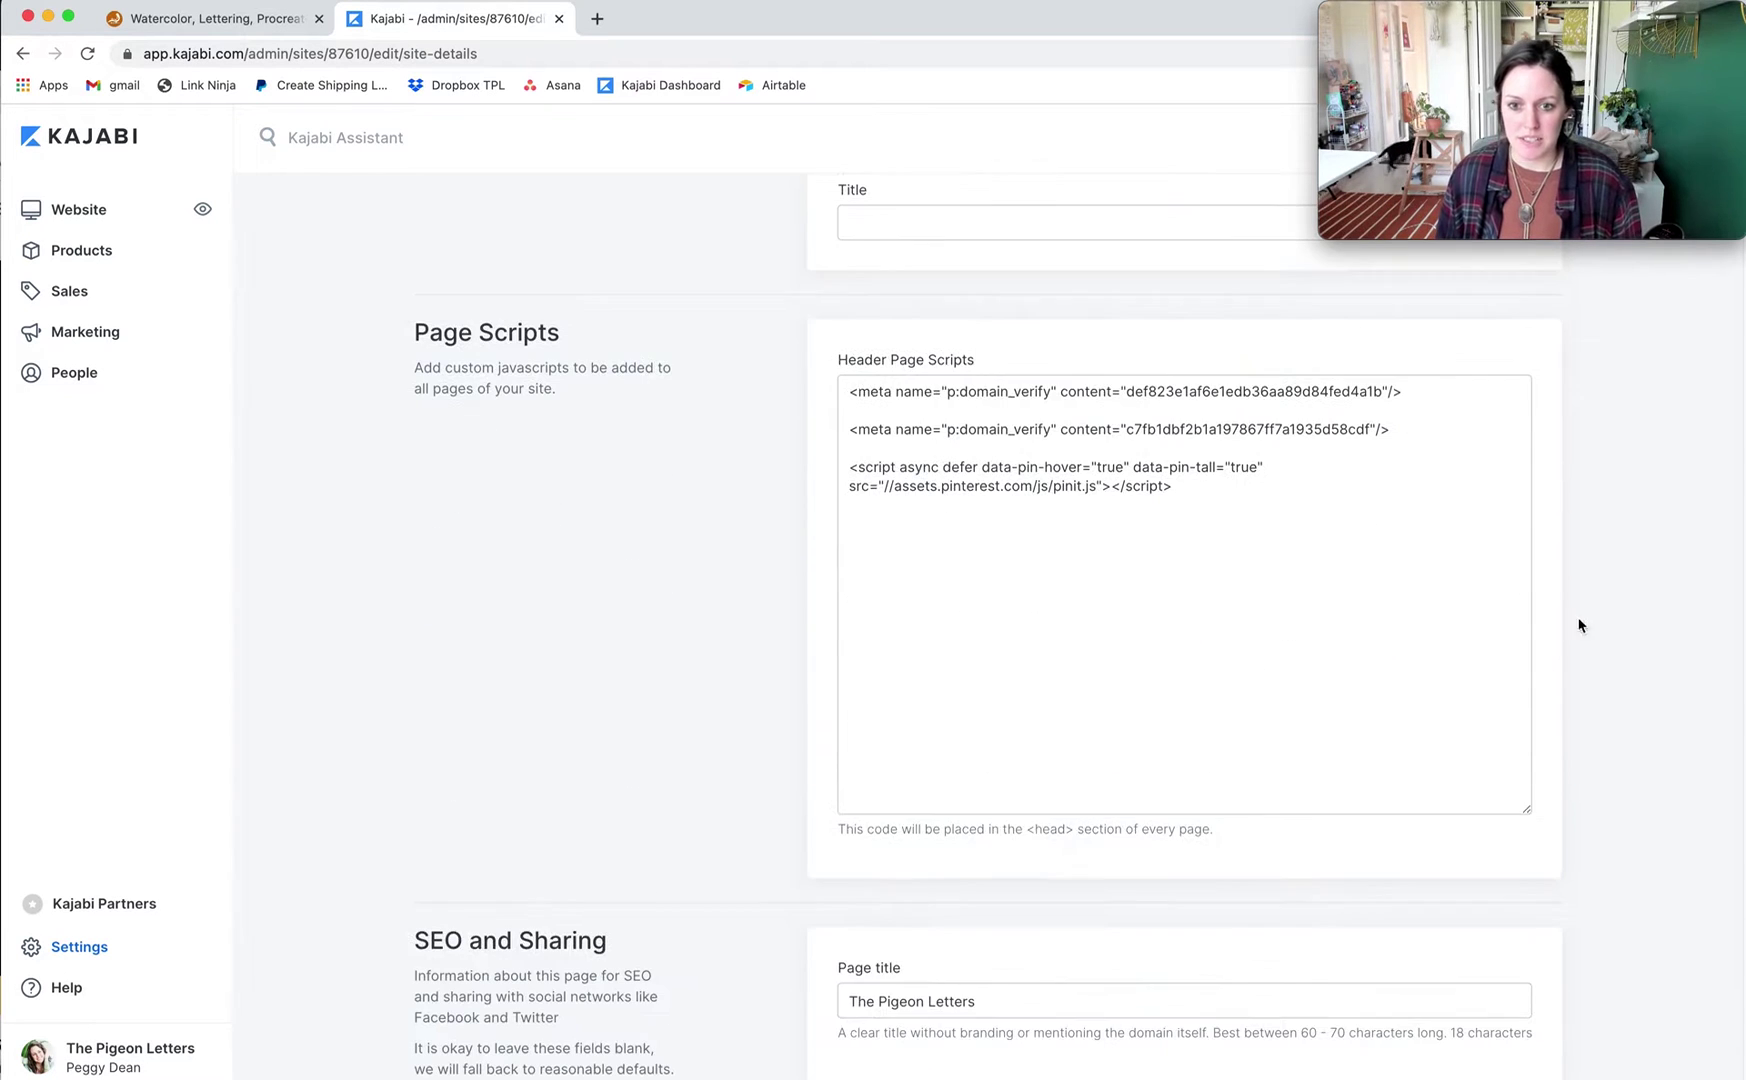
click(1367, 590)
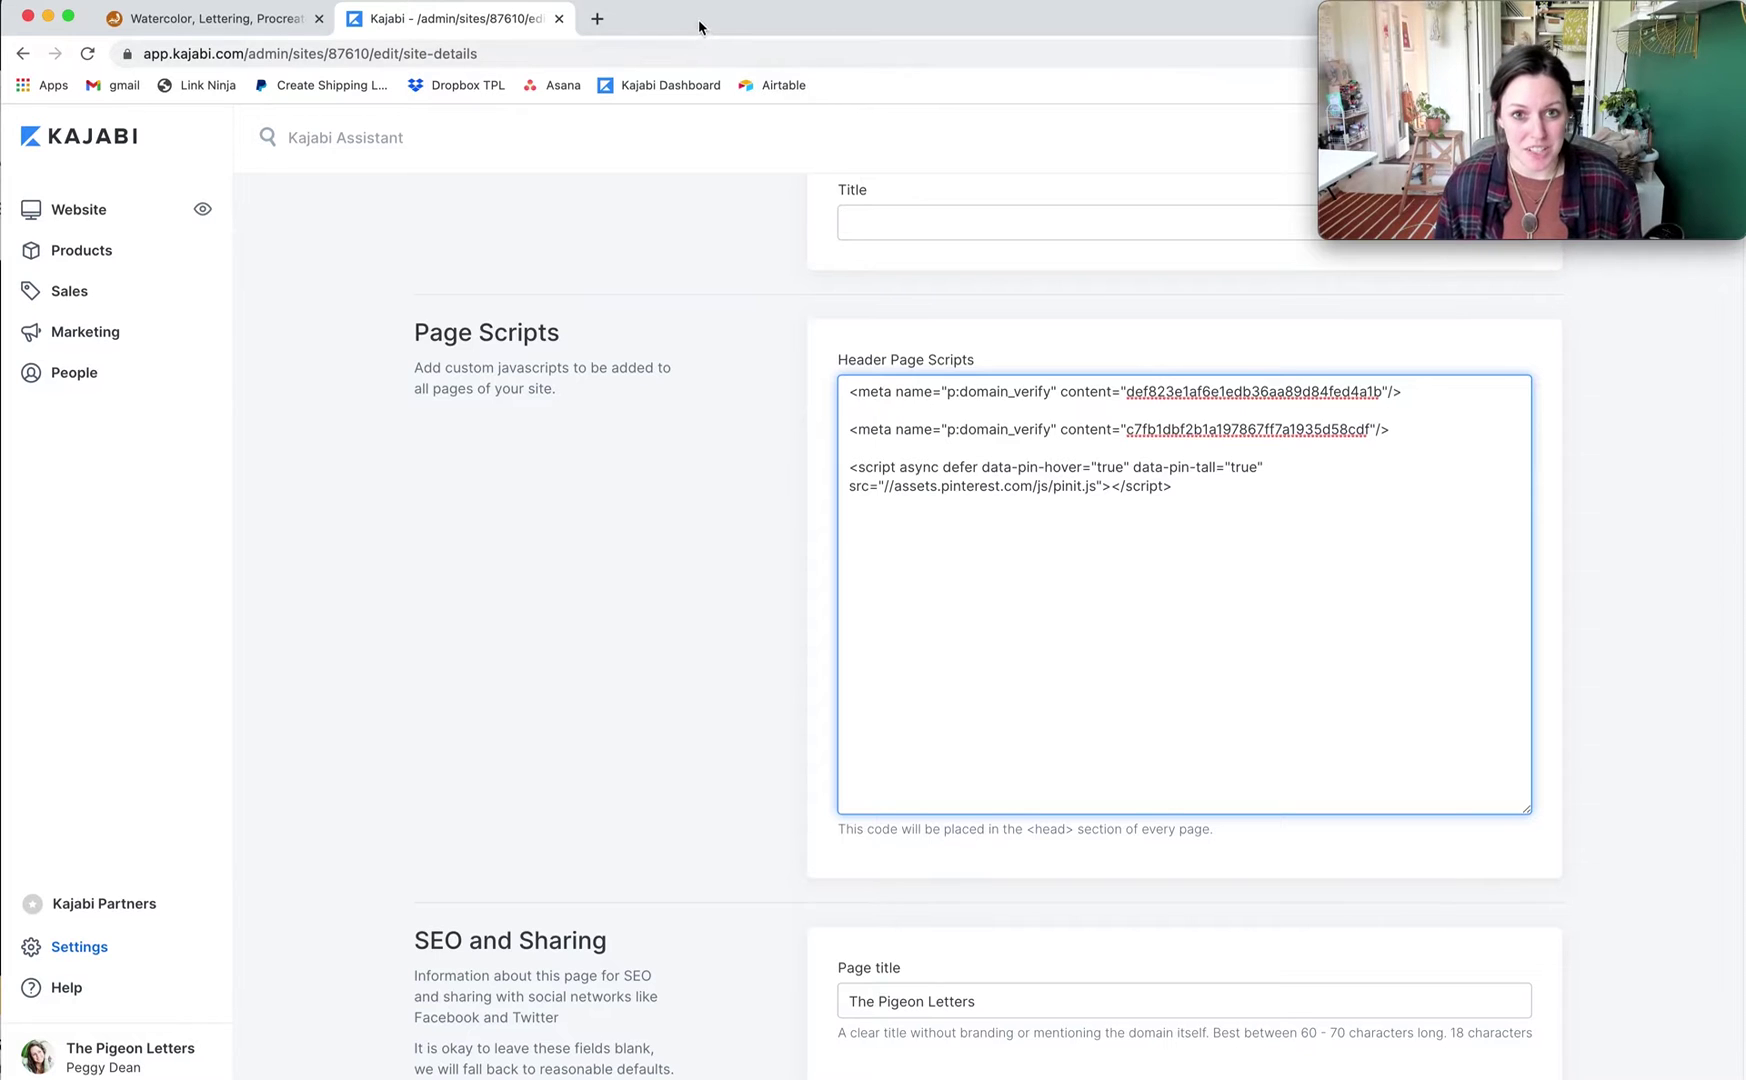
click(600, 20)
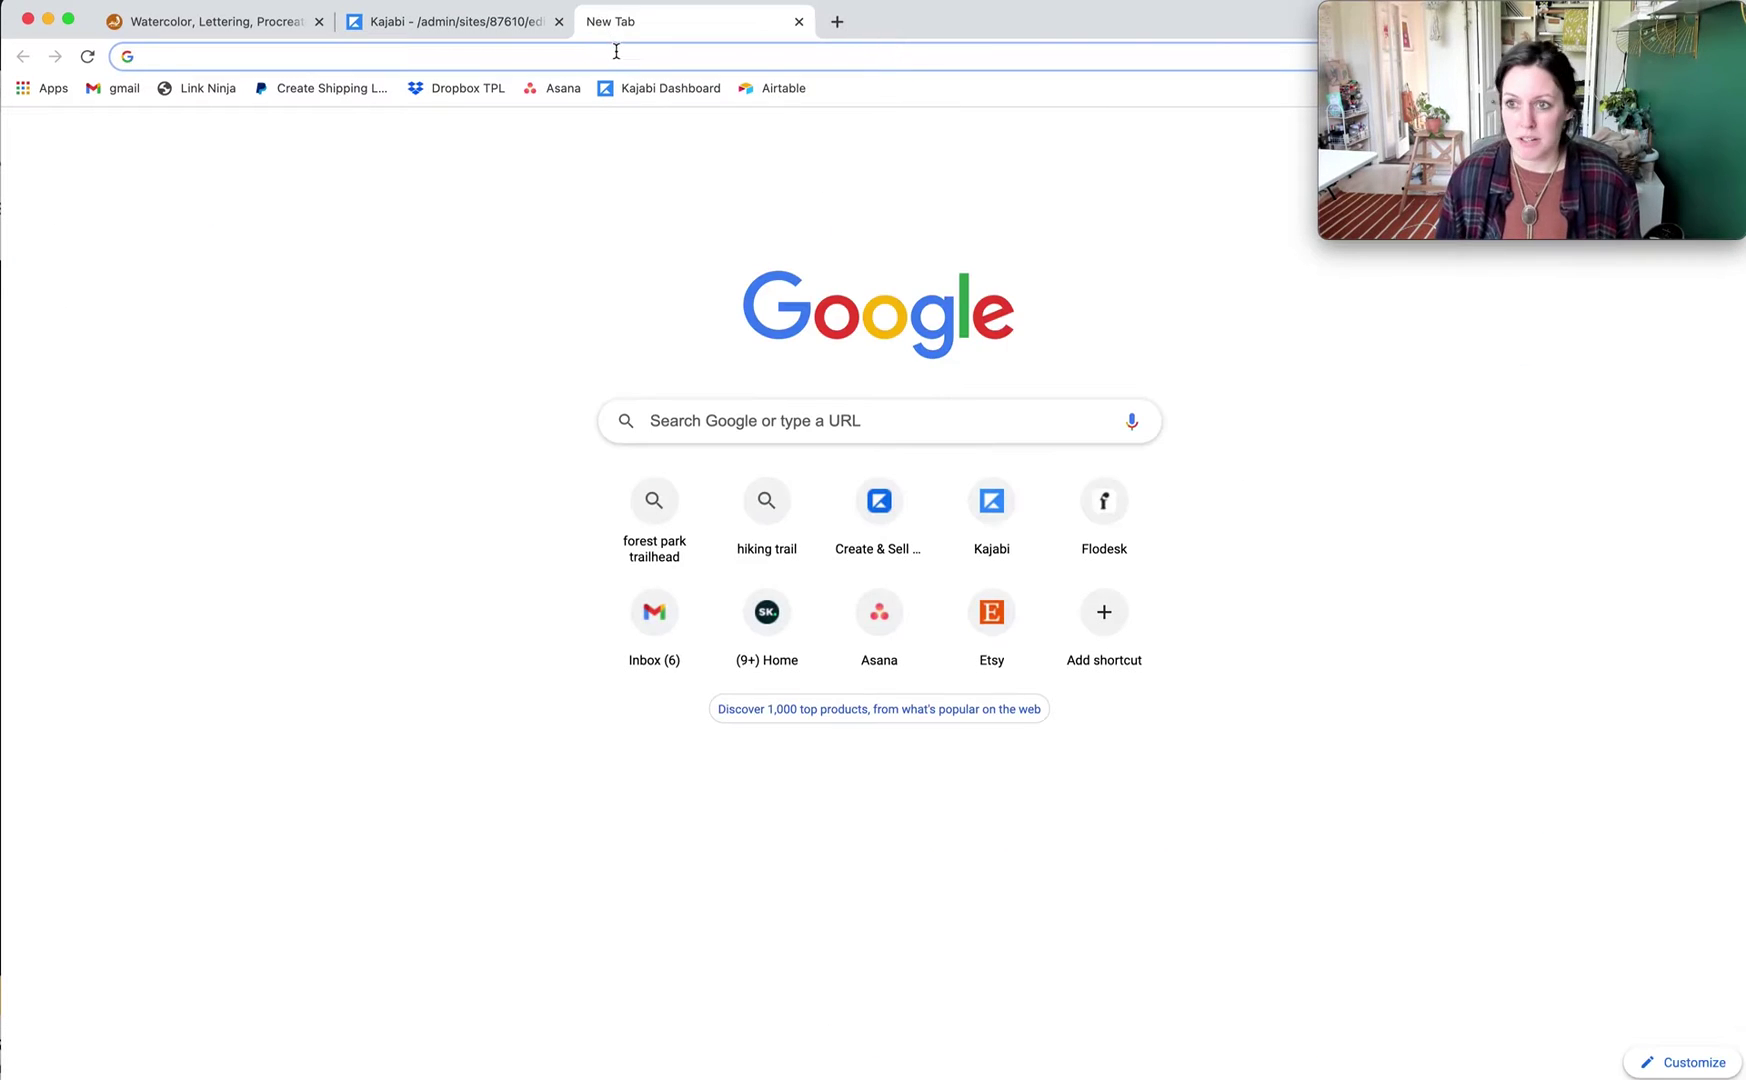
click(597, 56)
text(https://cookieinfoscript.com/)
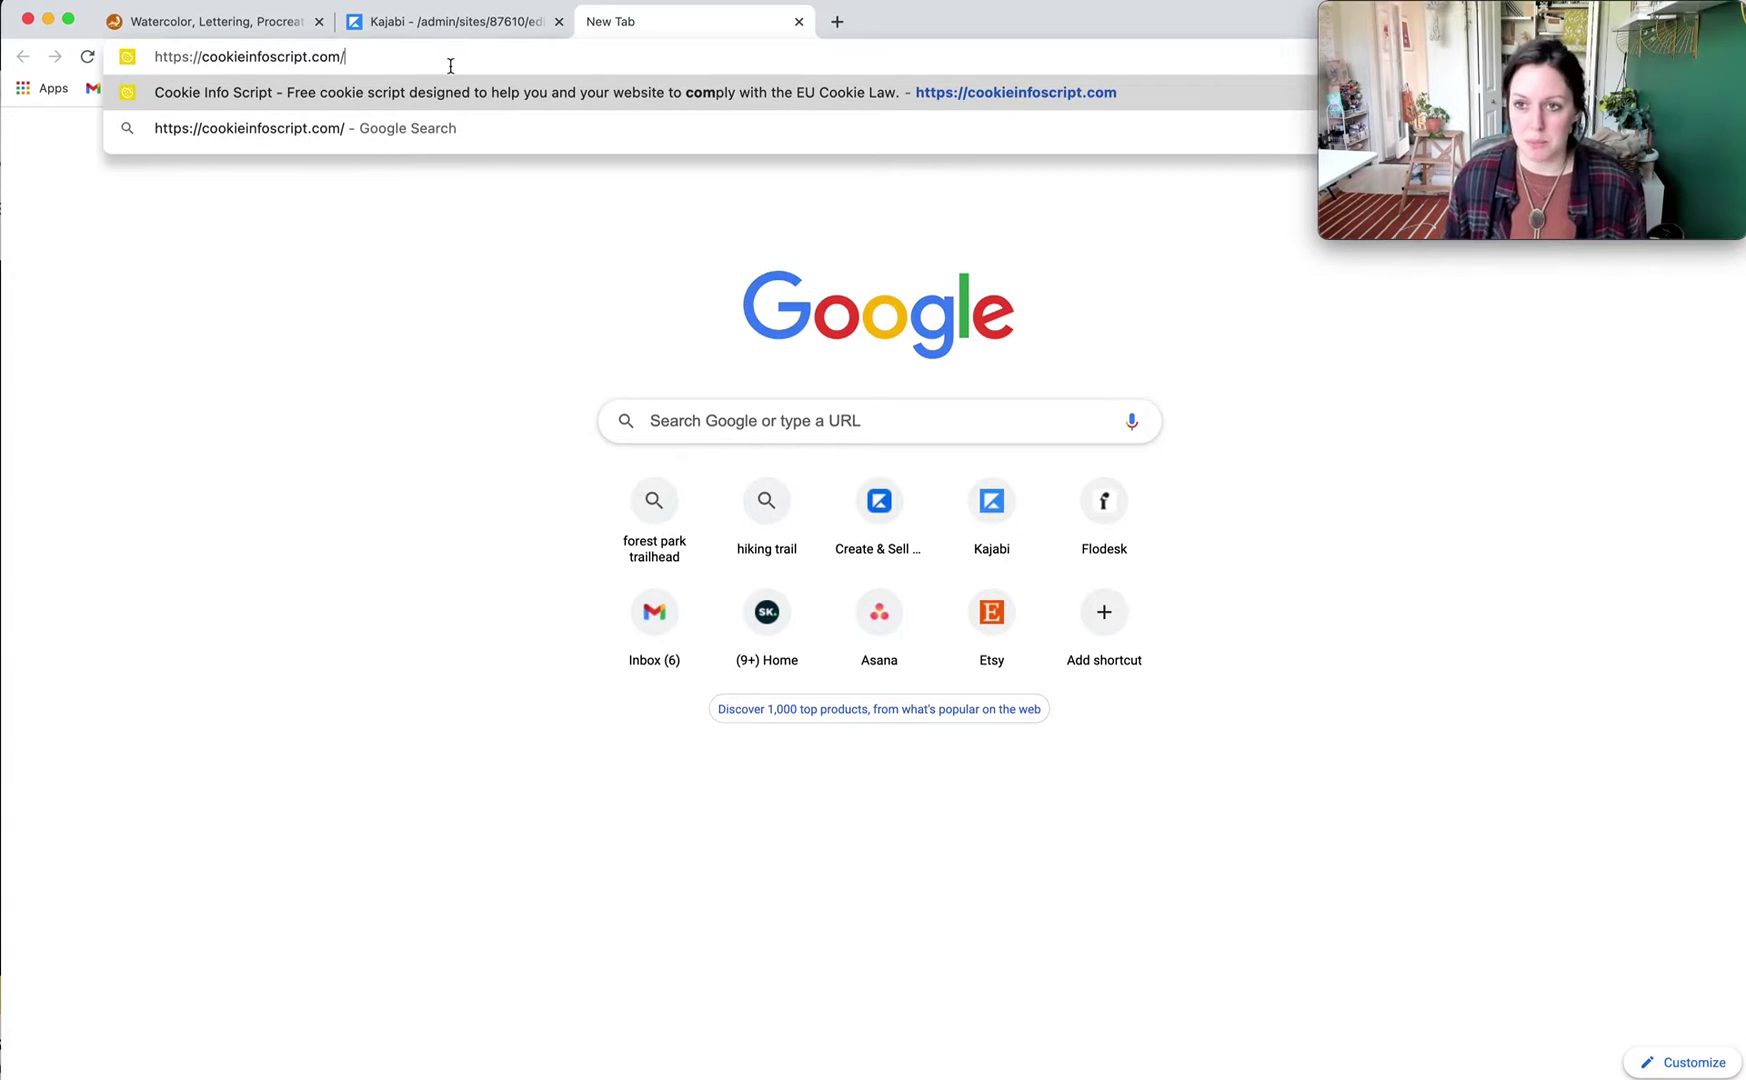
key(Return)
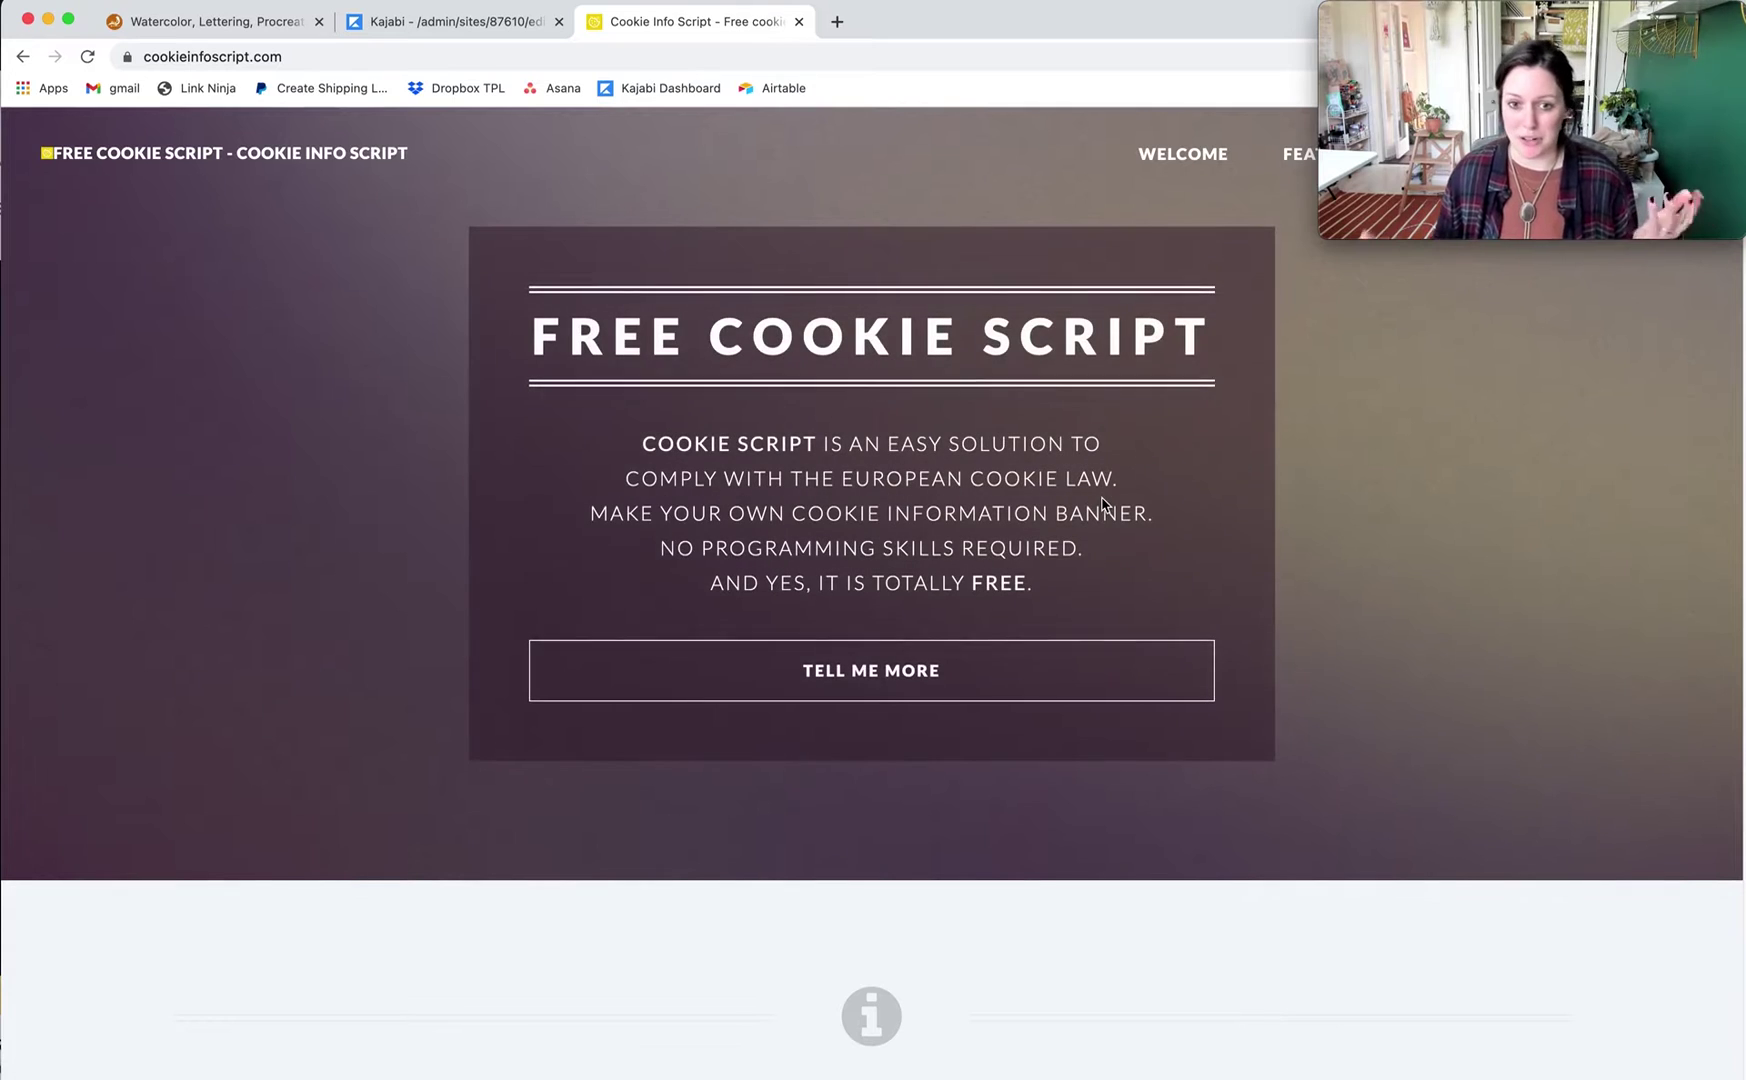
- Examine the basic cookie script in the Get the Code section and the instruction on where to add it
scroll(1090, 515, down, 14)
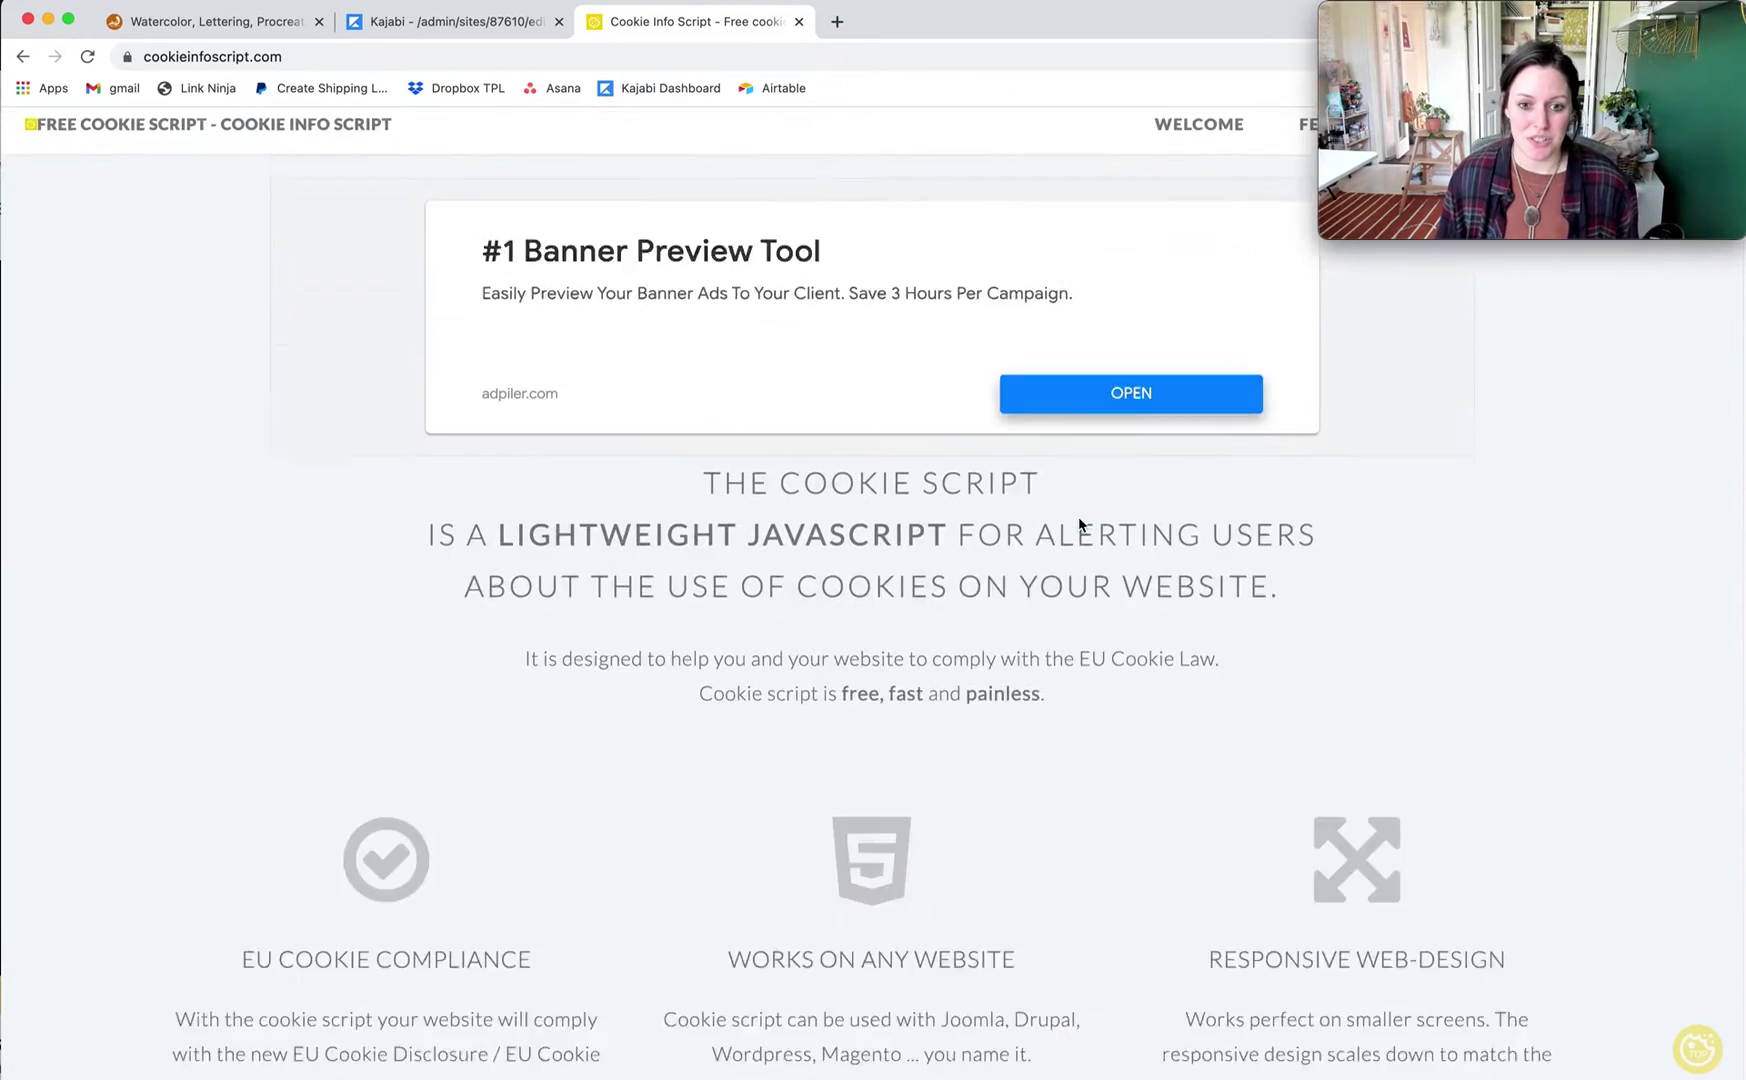
scroll(1086, 529, down, 15)
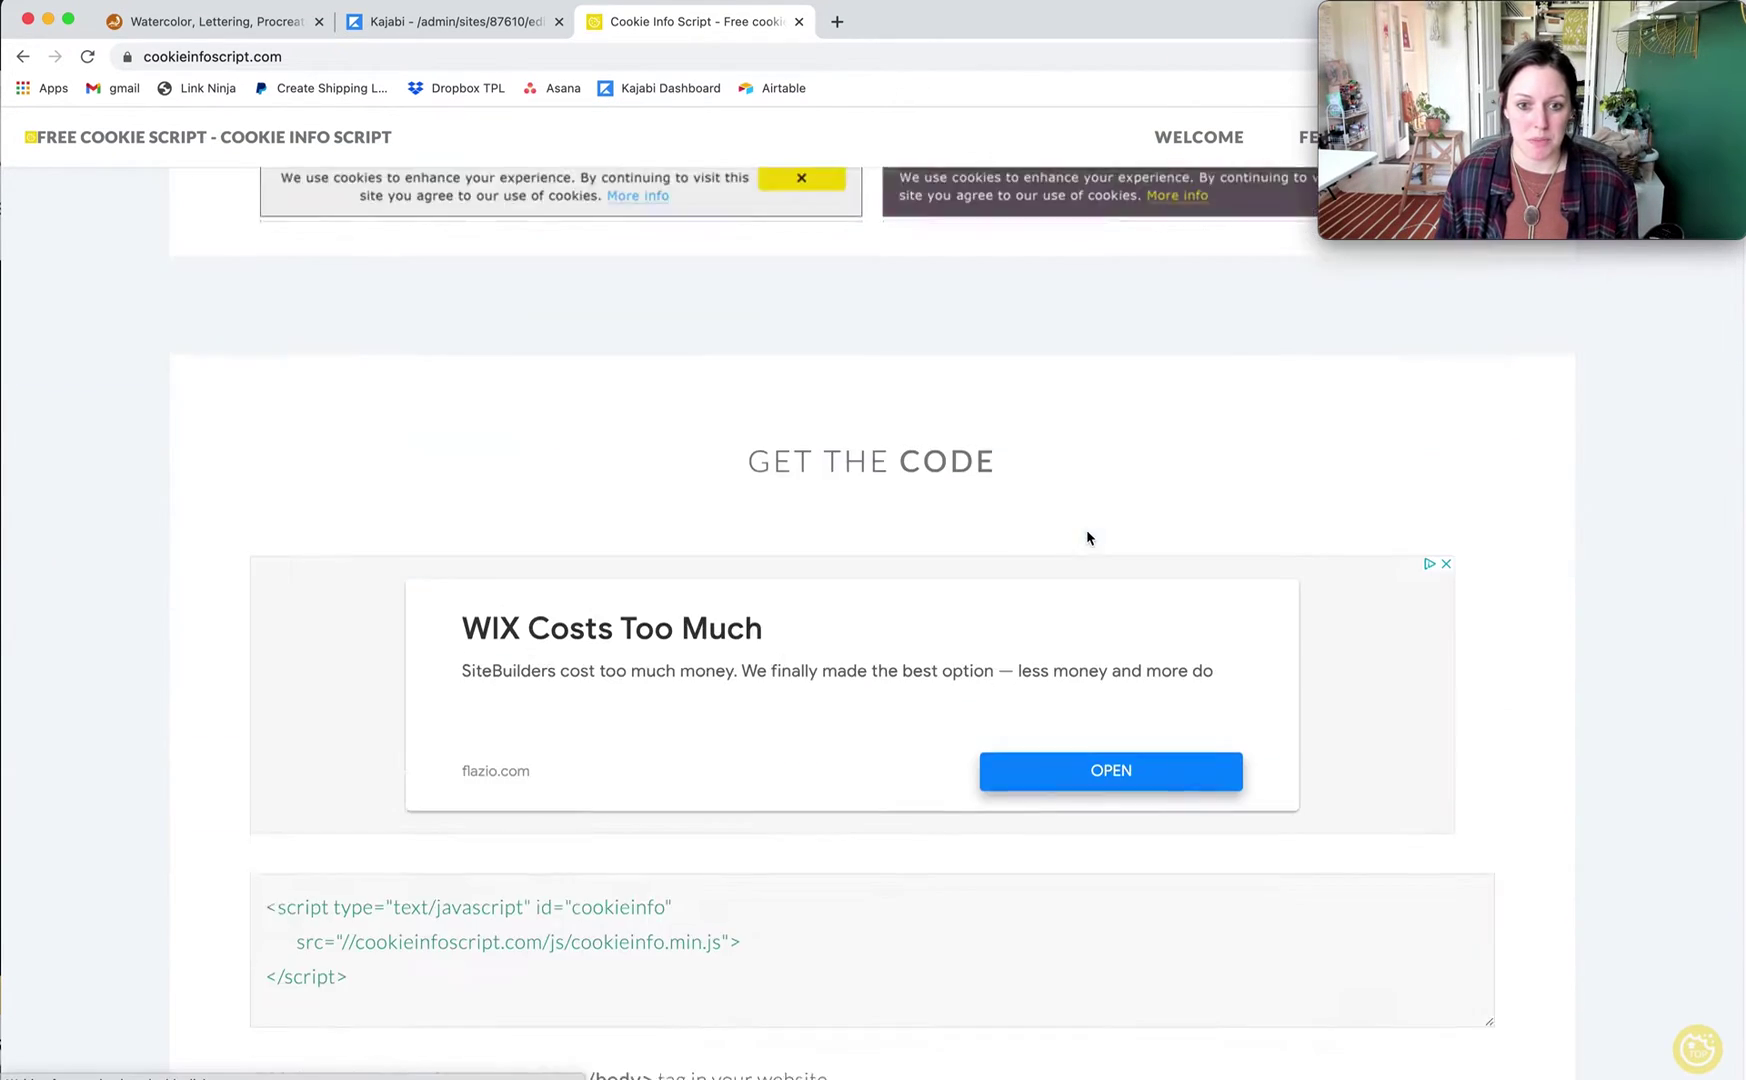
scroll(1087, 538, down, 3)
scroll(1087, 538, up, 1)
drag(421, 487, 212, 392)
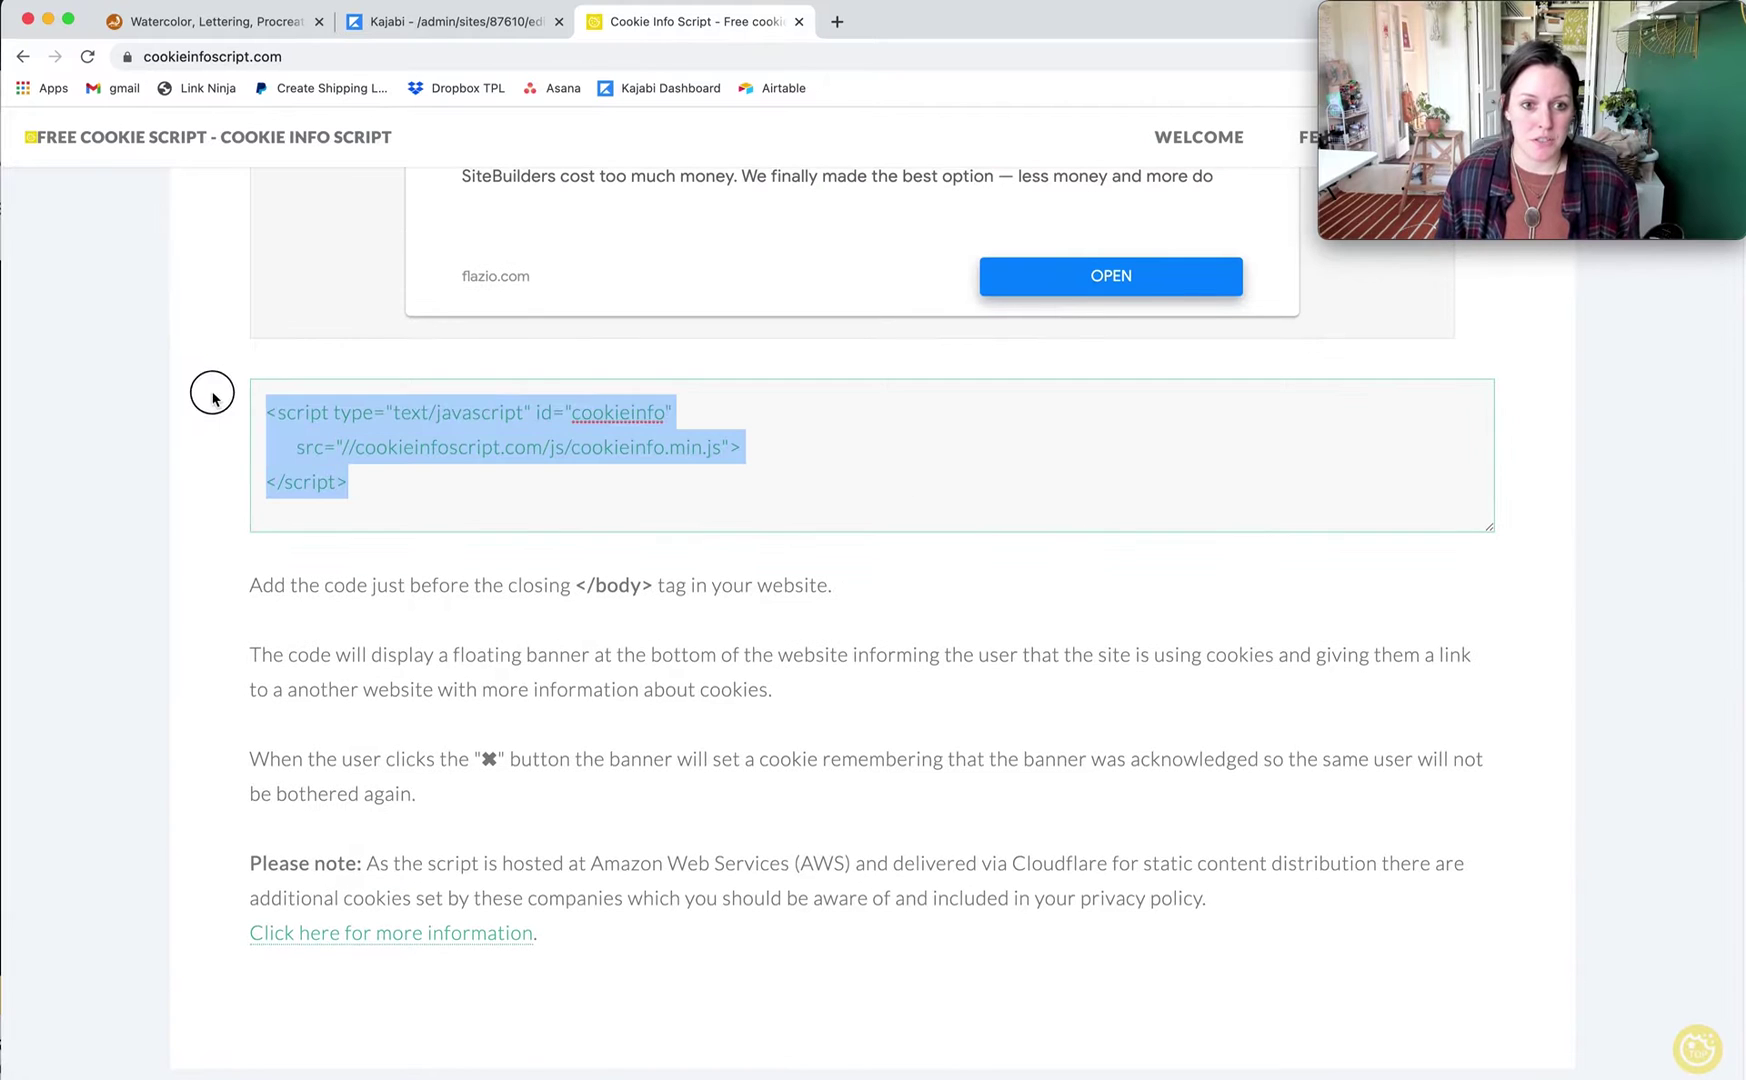
key(super+a)
click(204, 530)
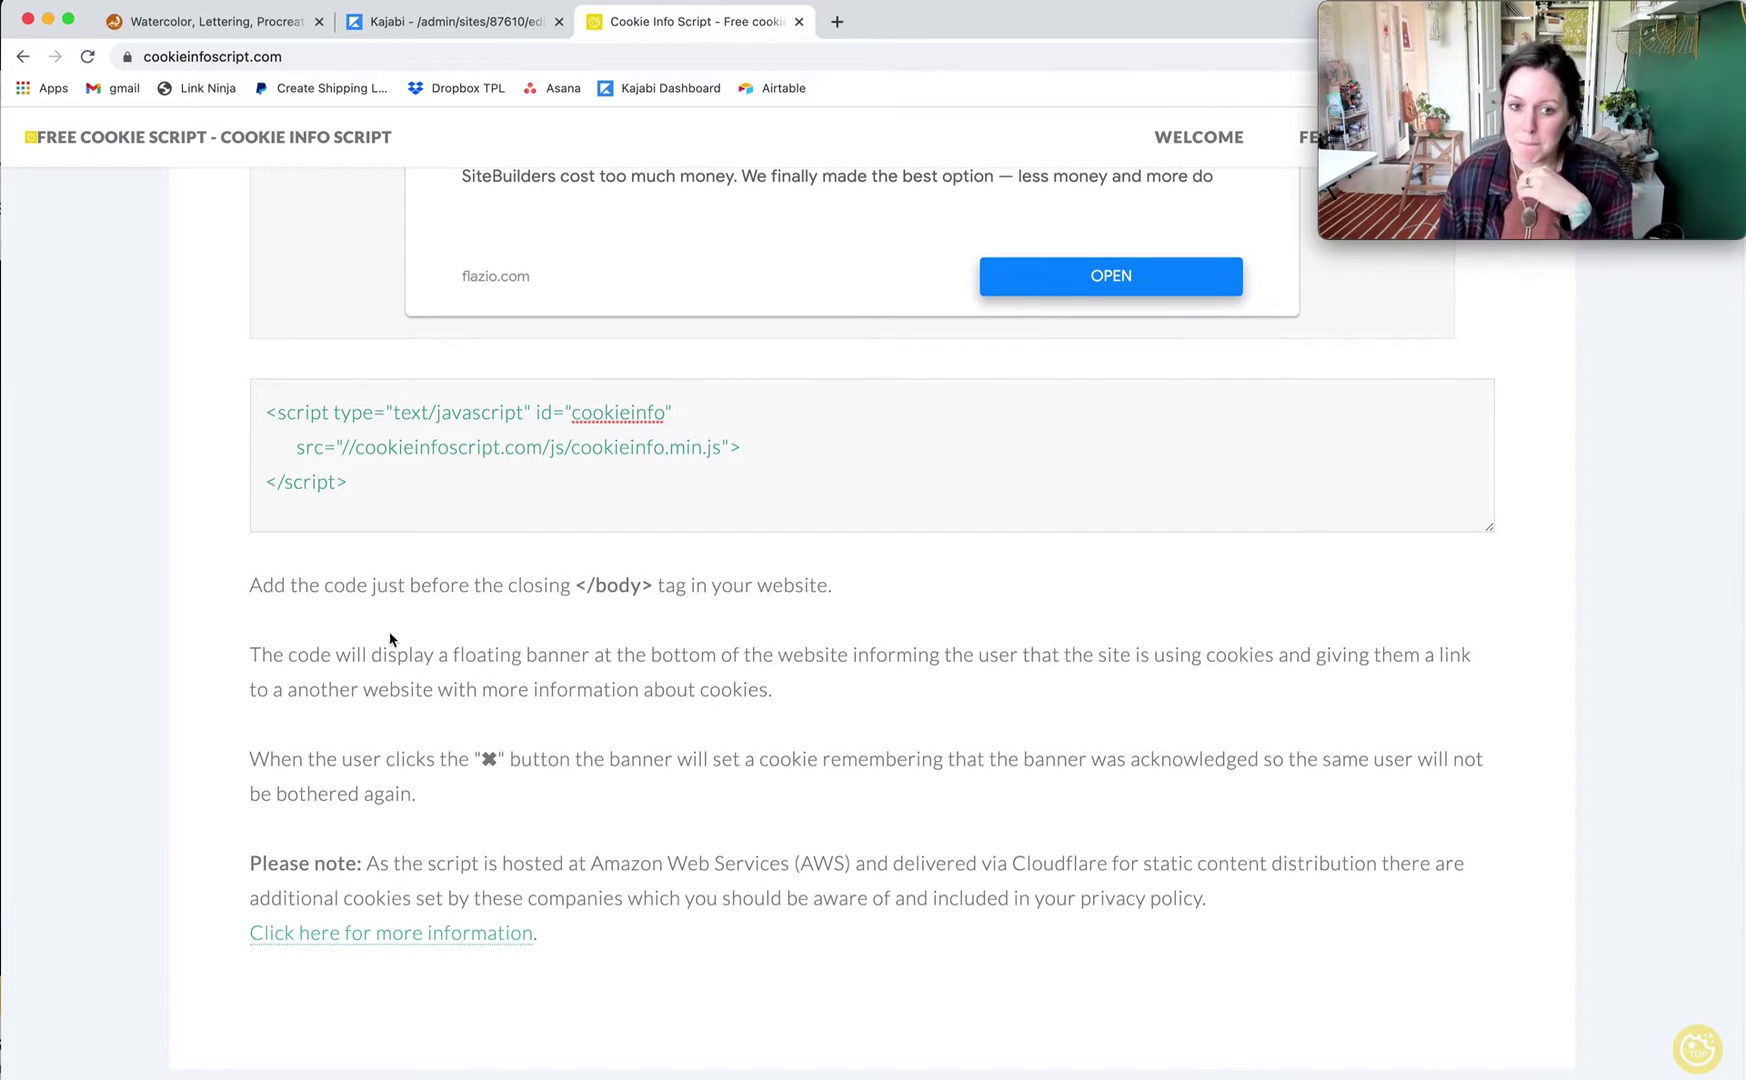
drag(300, 588, 819, 578)
click(897, 583)
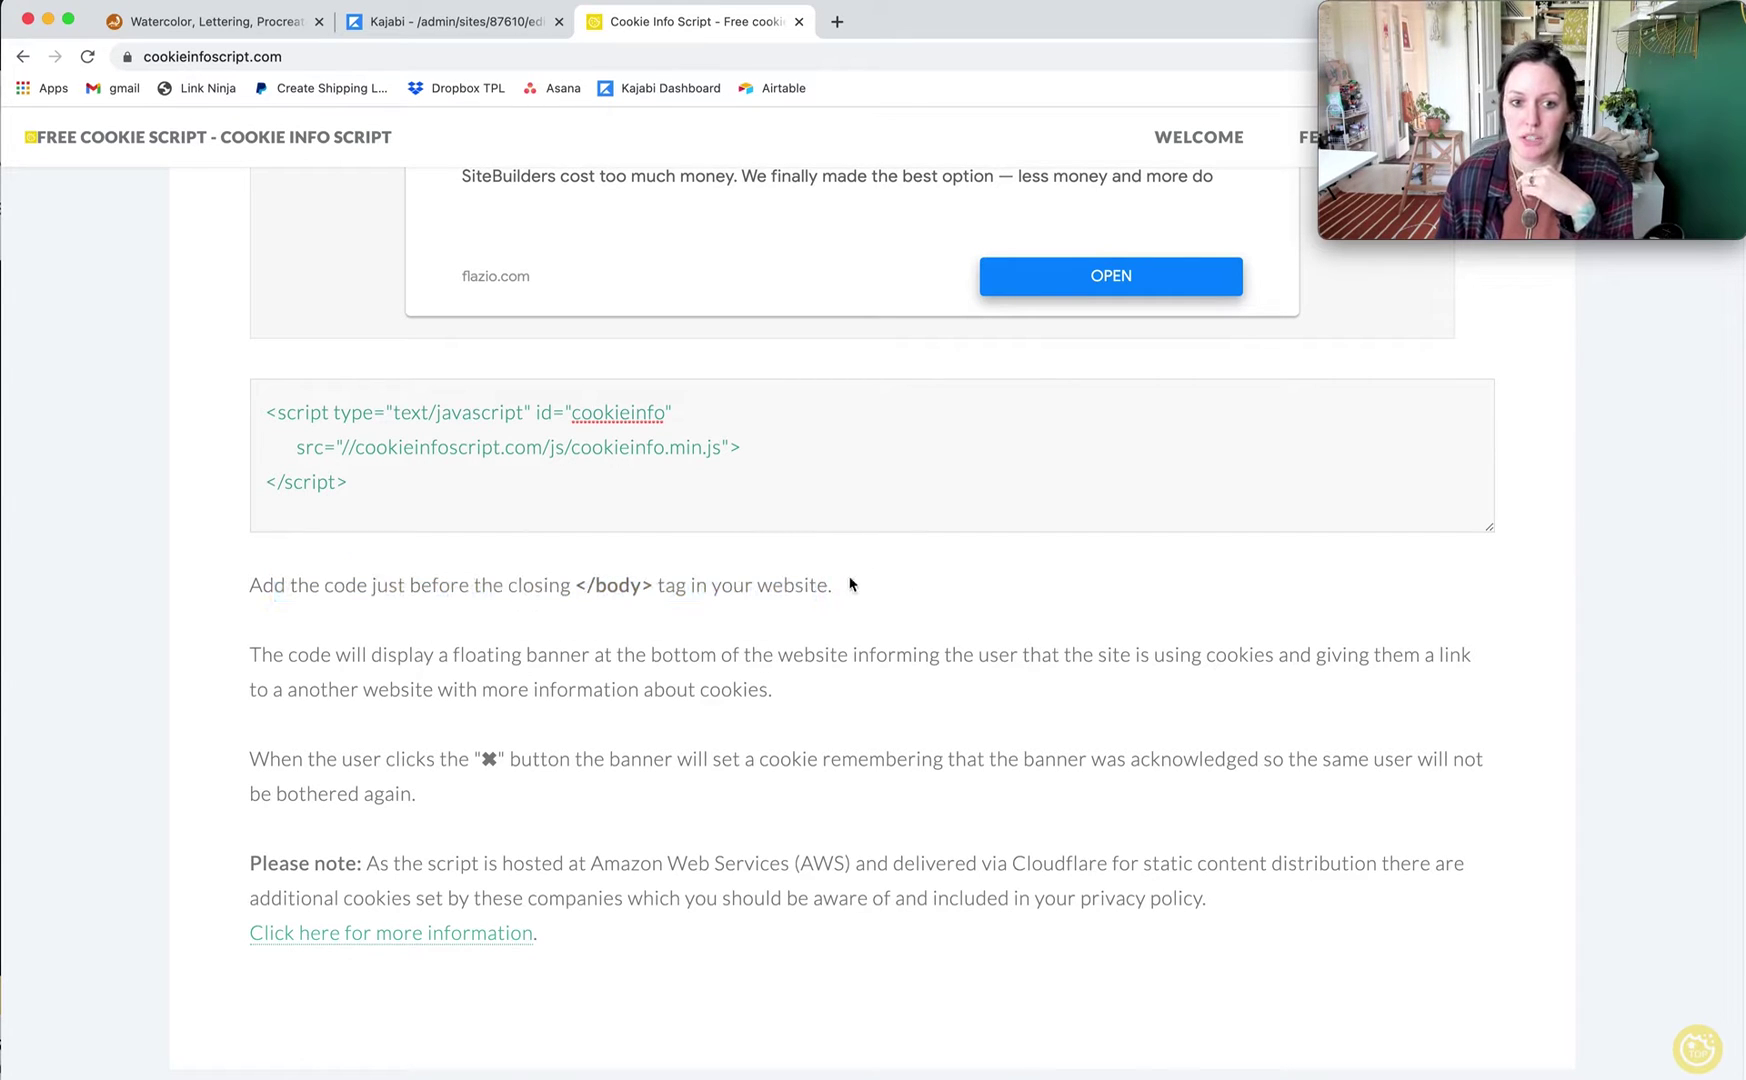
- Copy the complete example script from the Customization of the Free Cookie-Script section
scroll(525, 600, down, 8)
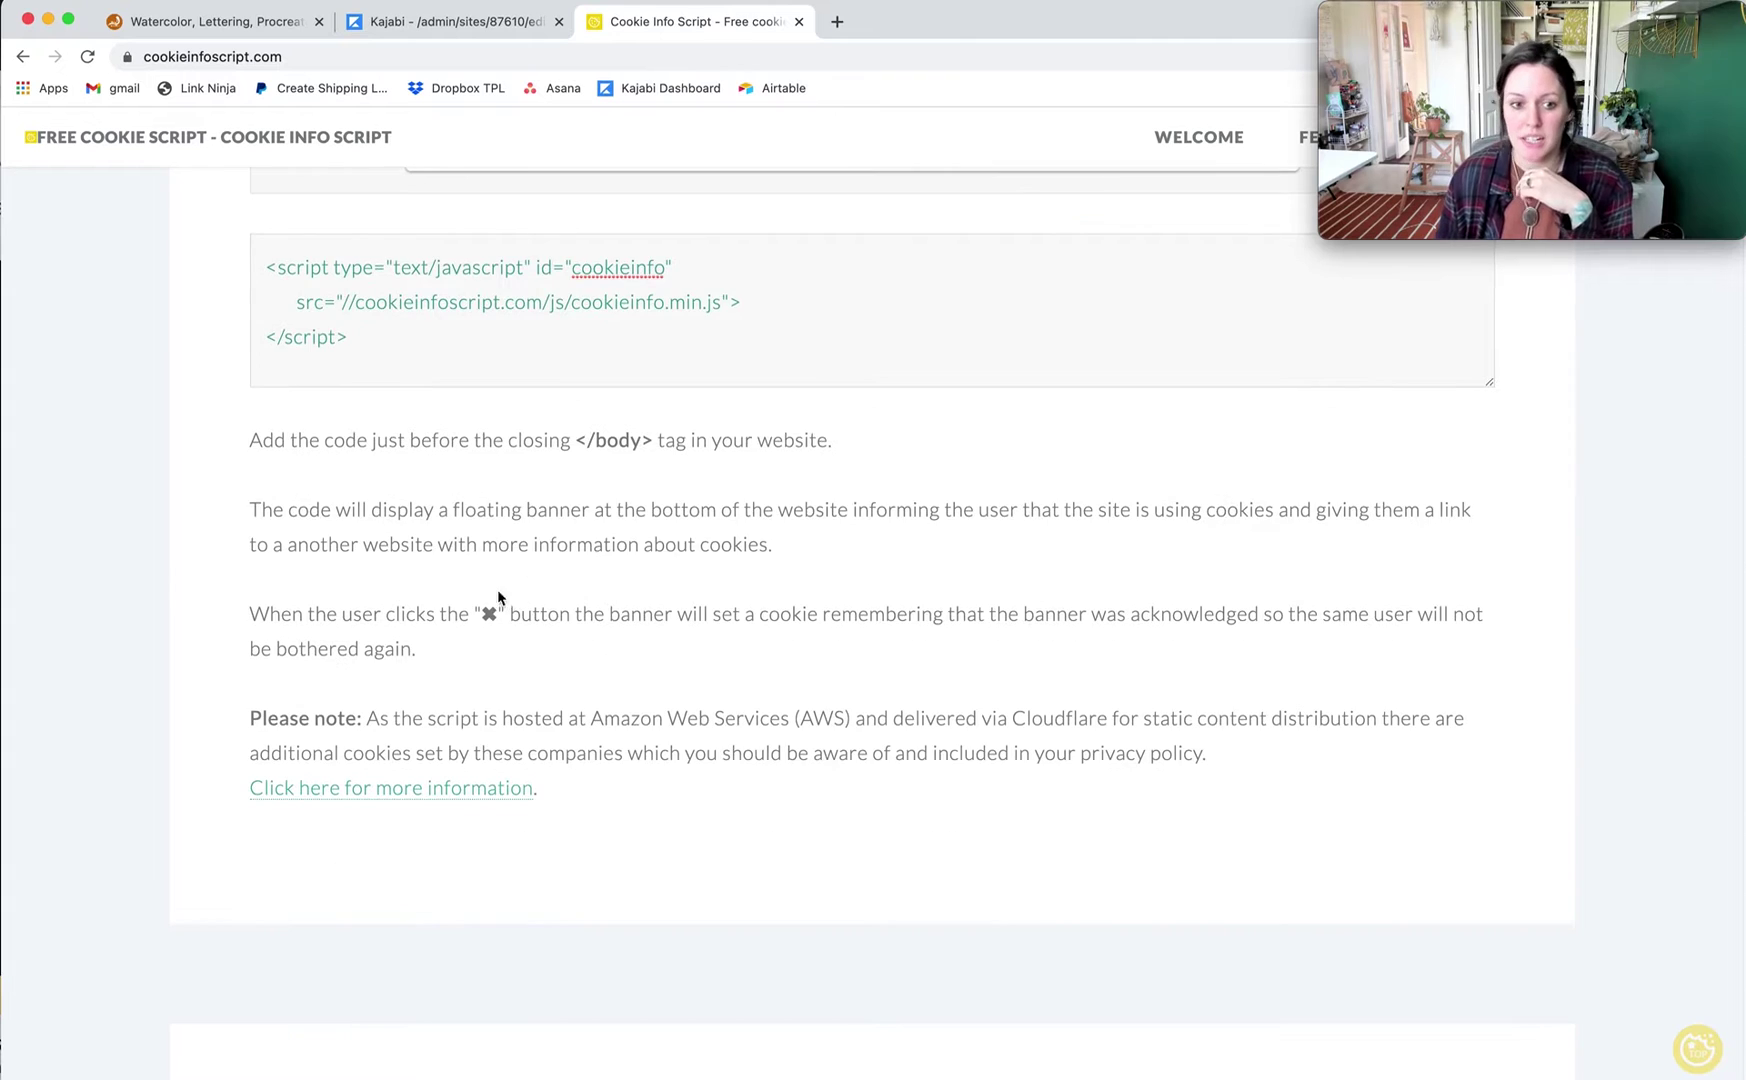
scroll(415, 571, down, 5)
scroll(784, 334, up, 3)
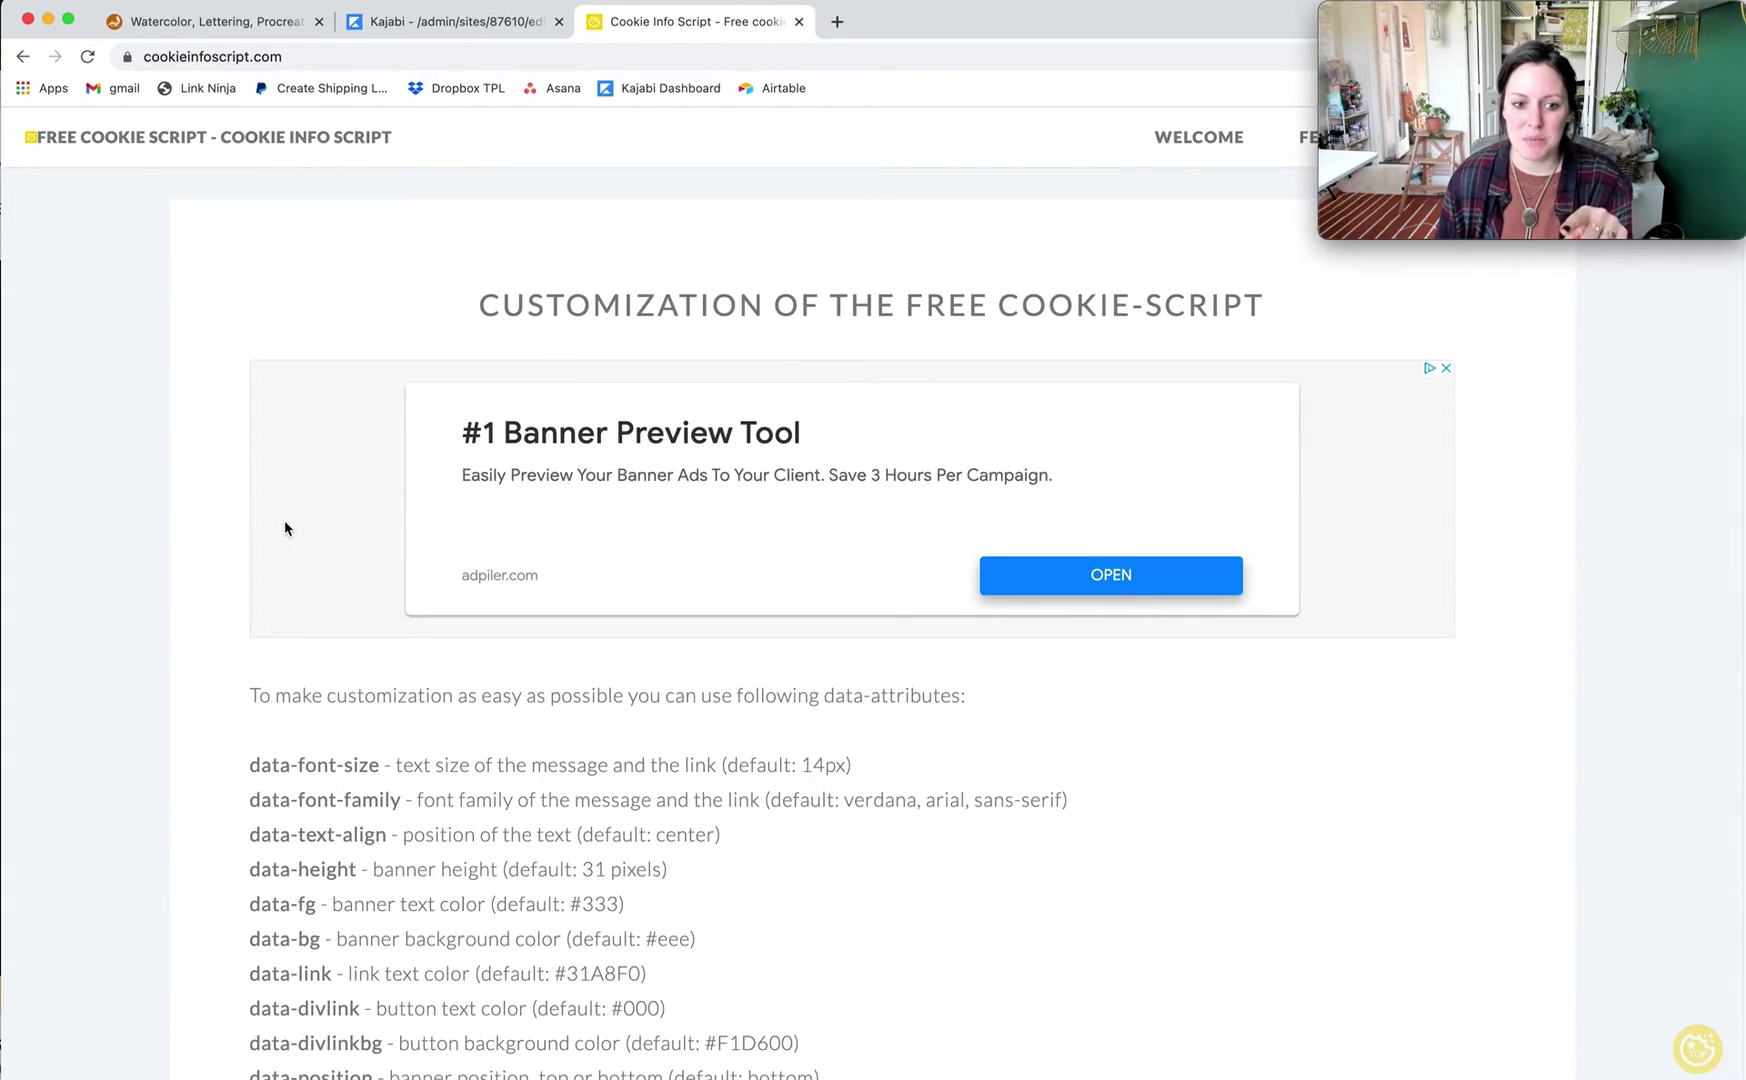
scroll(285, 528, down, 11)
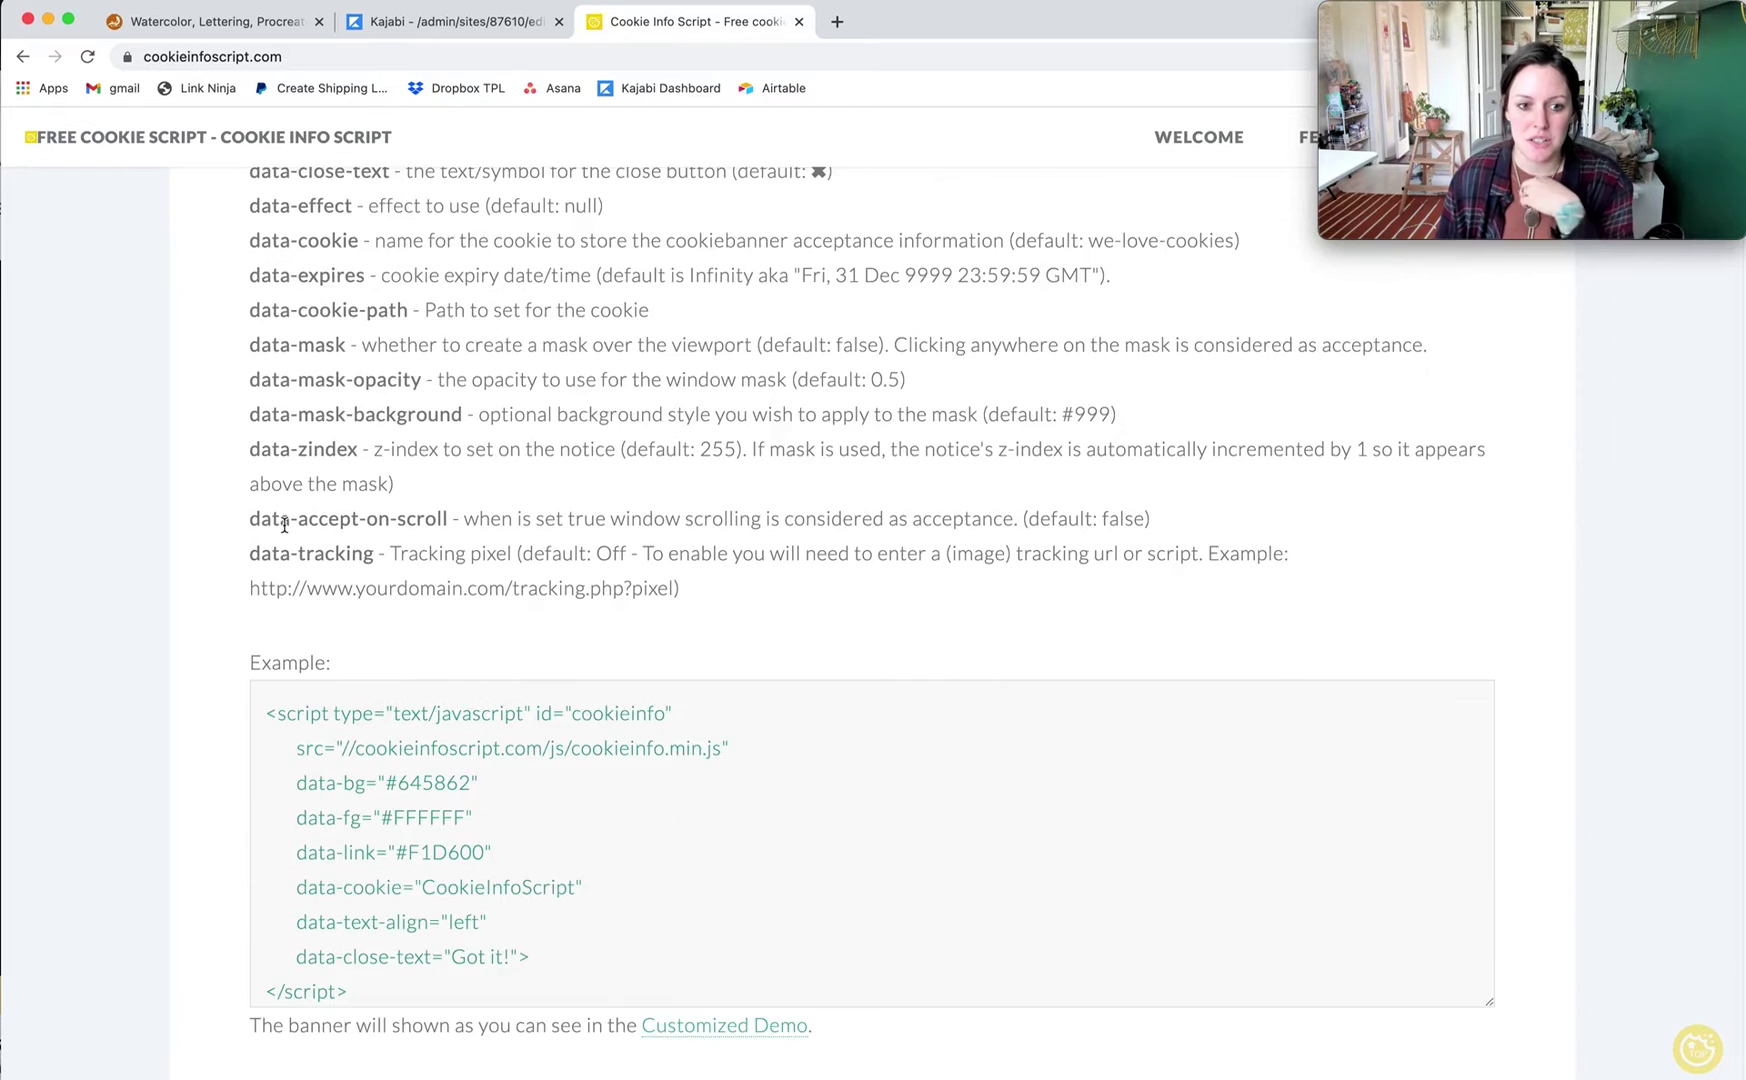
scroll(285, 524, down, 3)
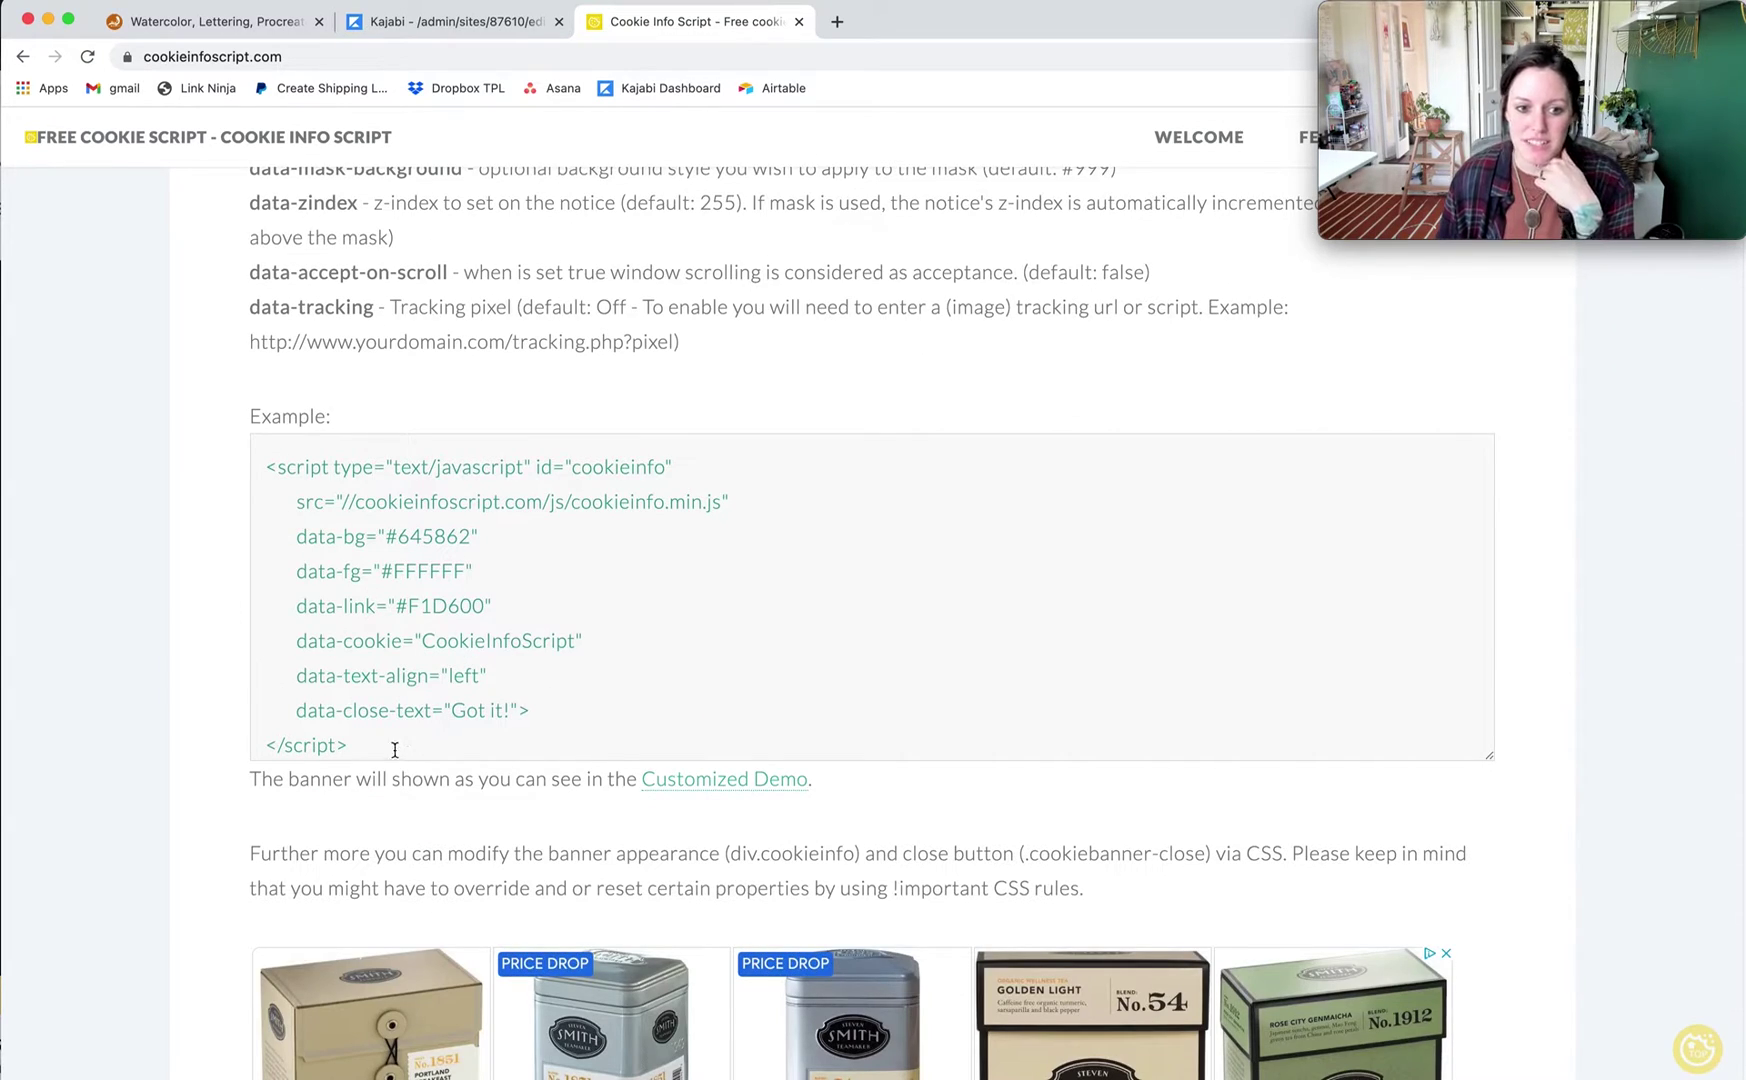
drag(395, 749, 238, 468)
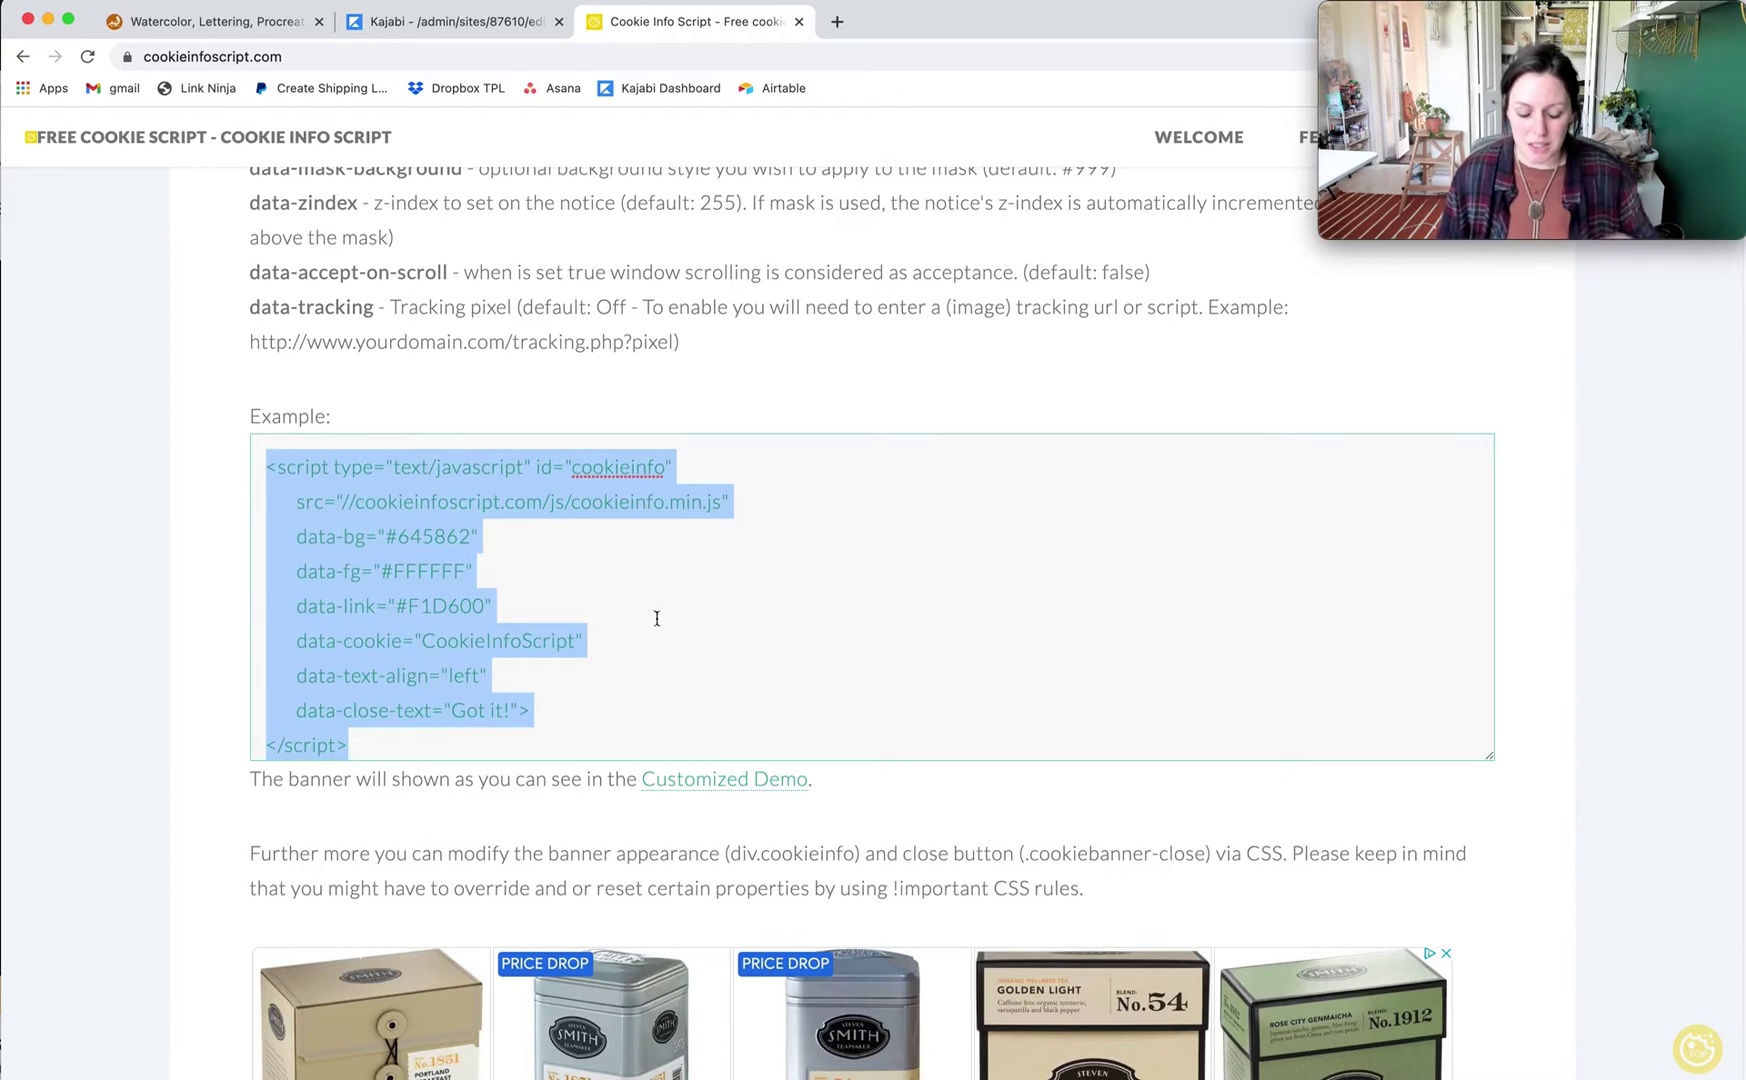
key(super+c)
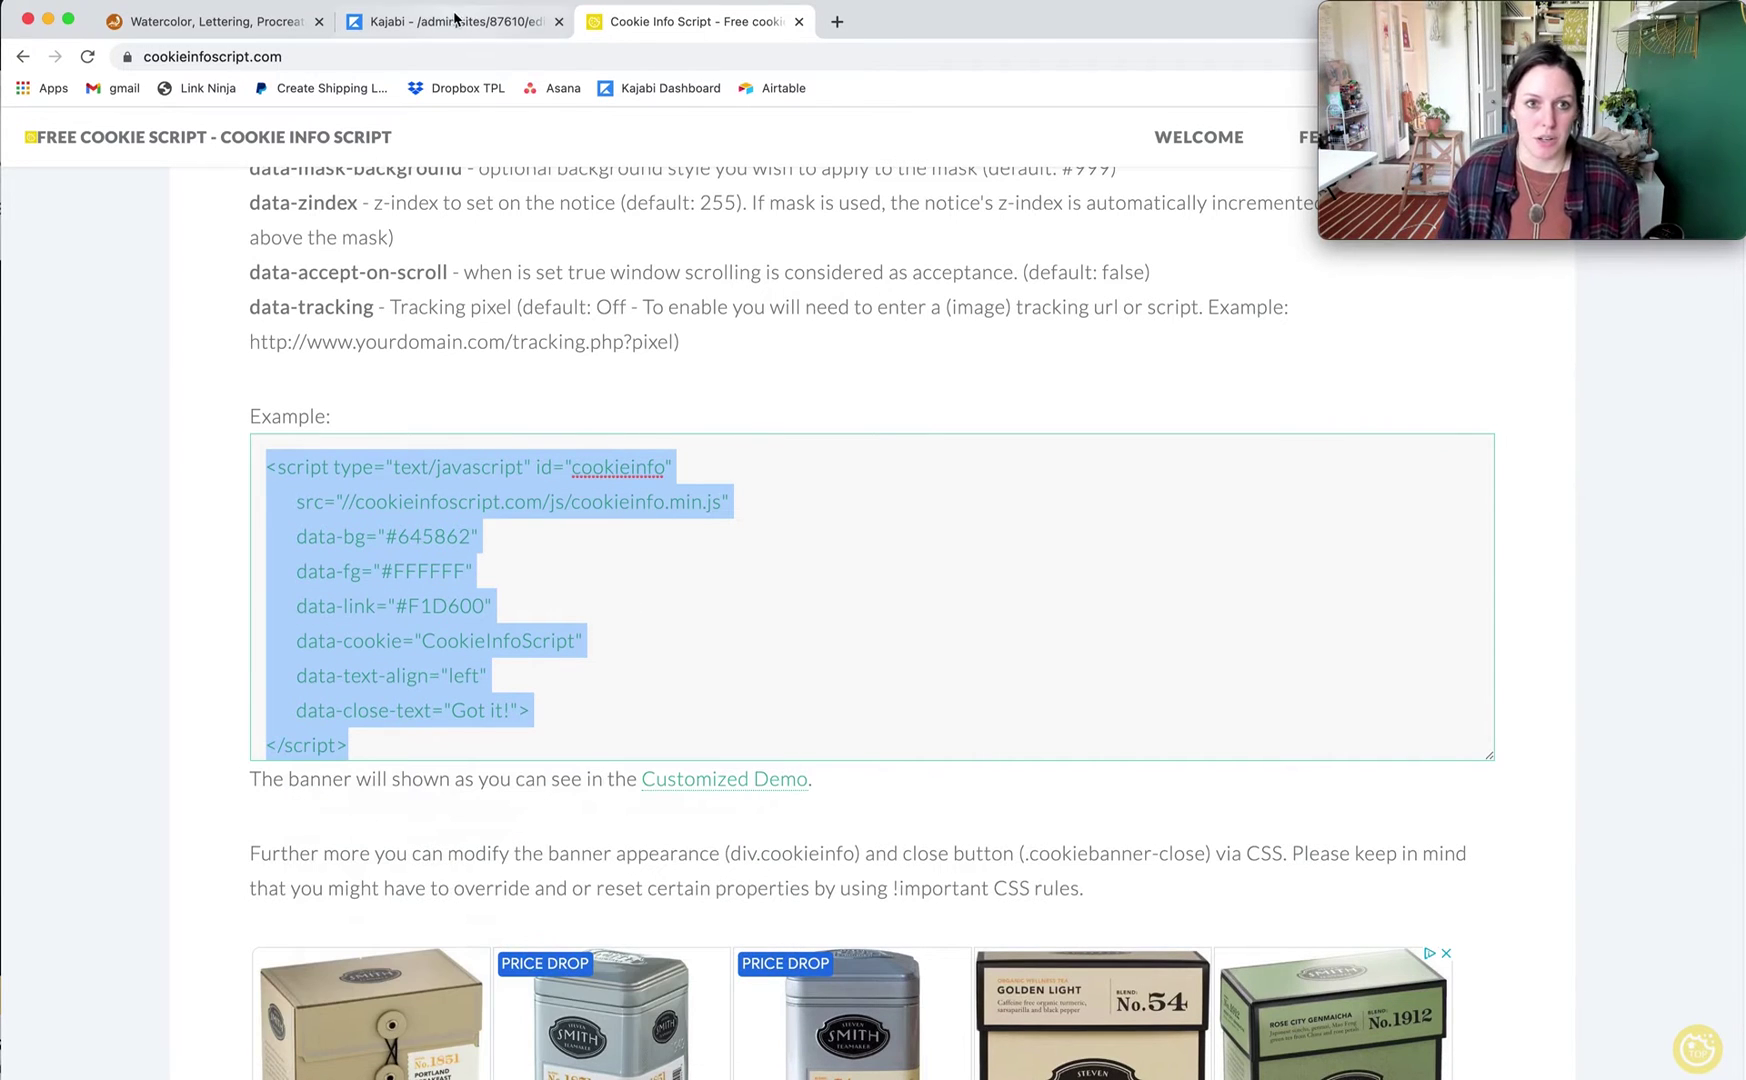
- Paste the copied cookie script below the existing code in Kajabi's Header Page Scripts box
click(455, 20)
click(920, 542)
key(super+v)
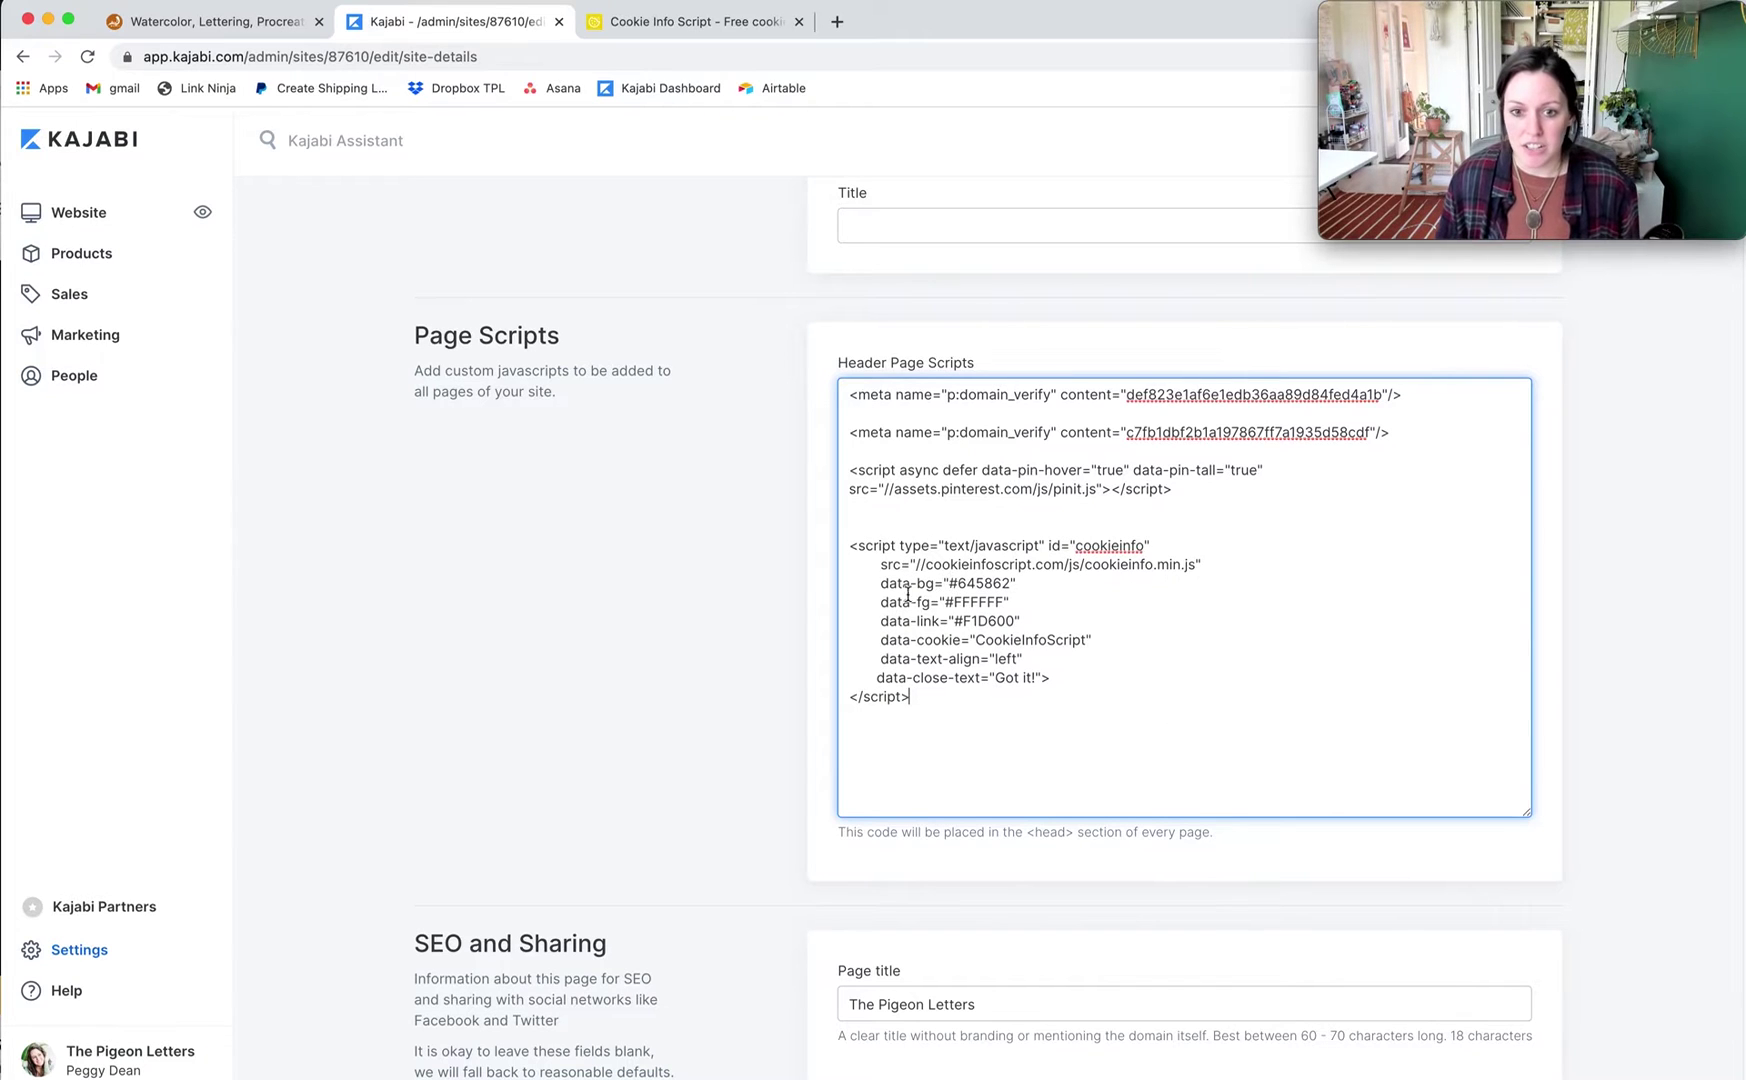
- Examine the data-bg, data-link and data-fg colour codes in the pasted cookie script
double_click(966, 585)
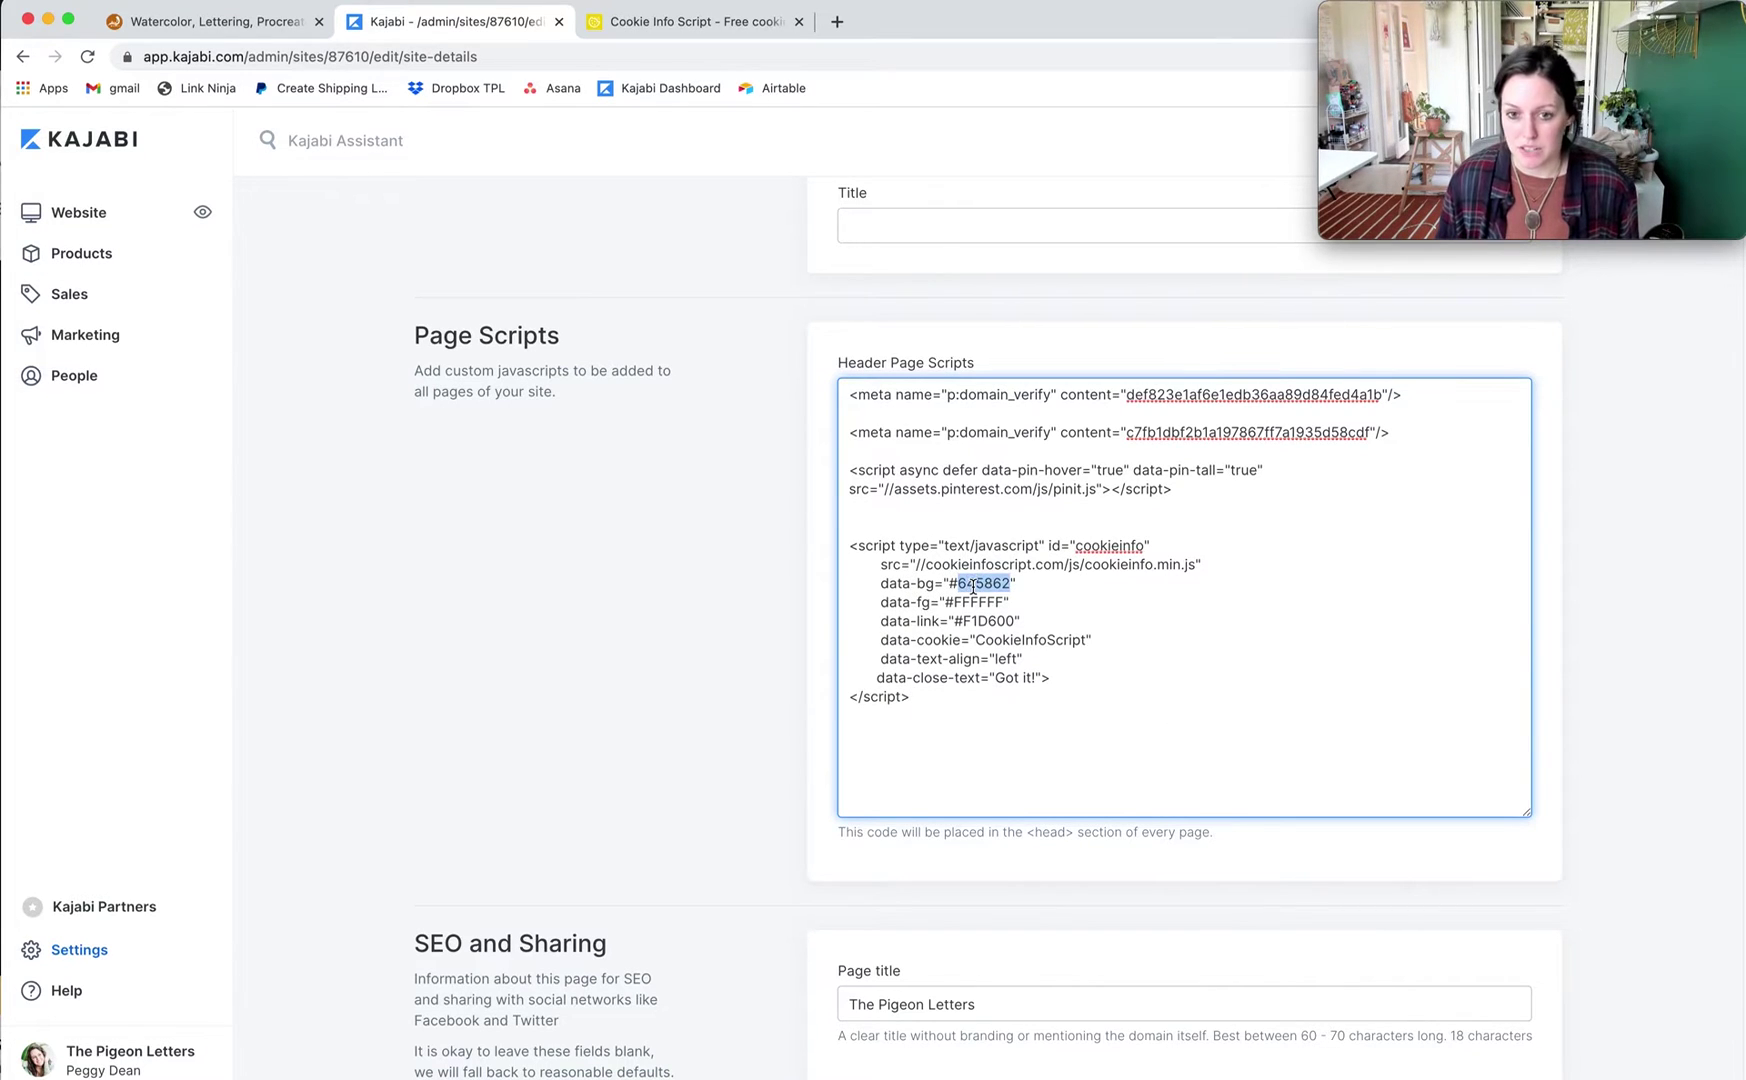
double_click(977, 620)
double_click(971, 603)
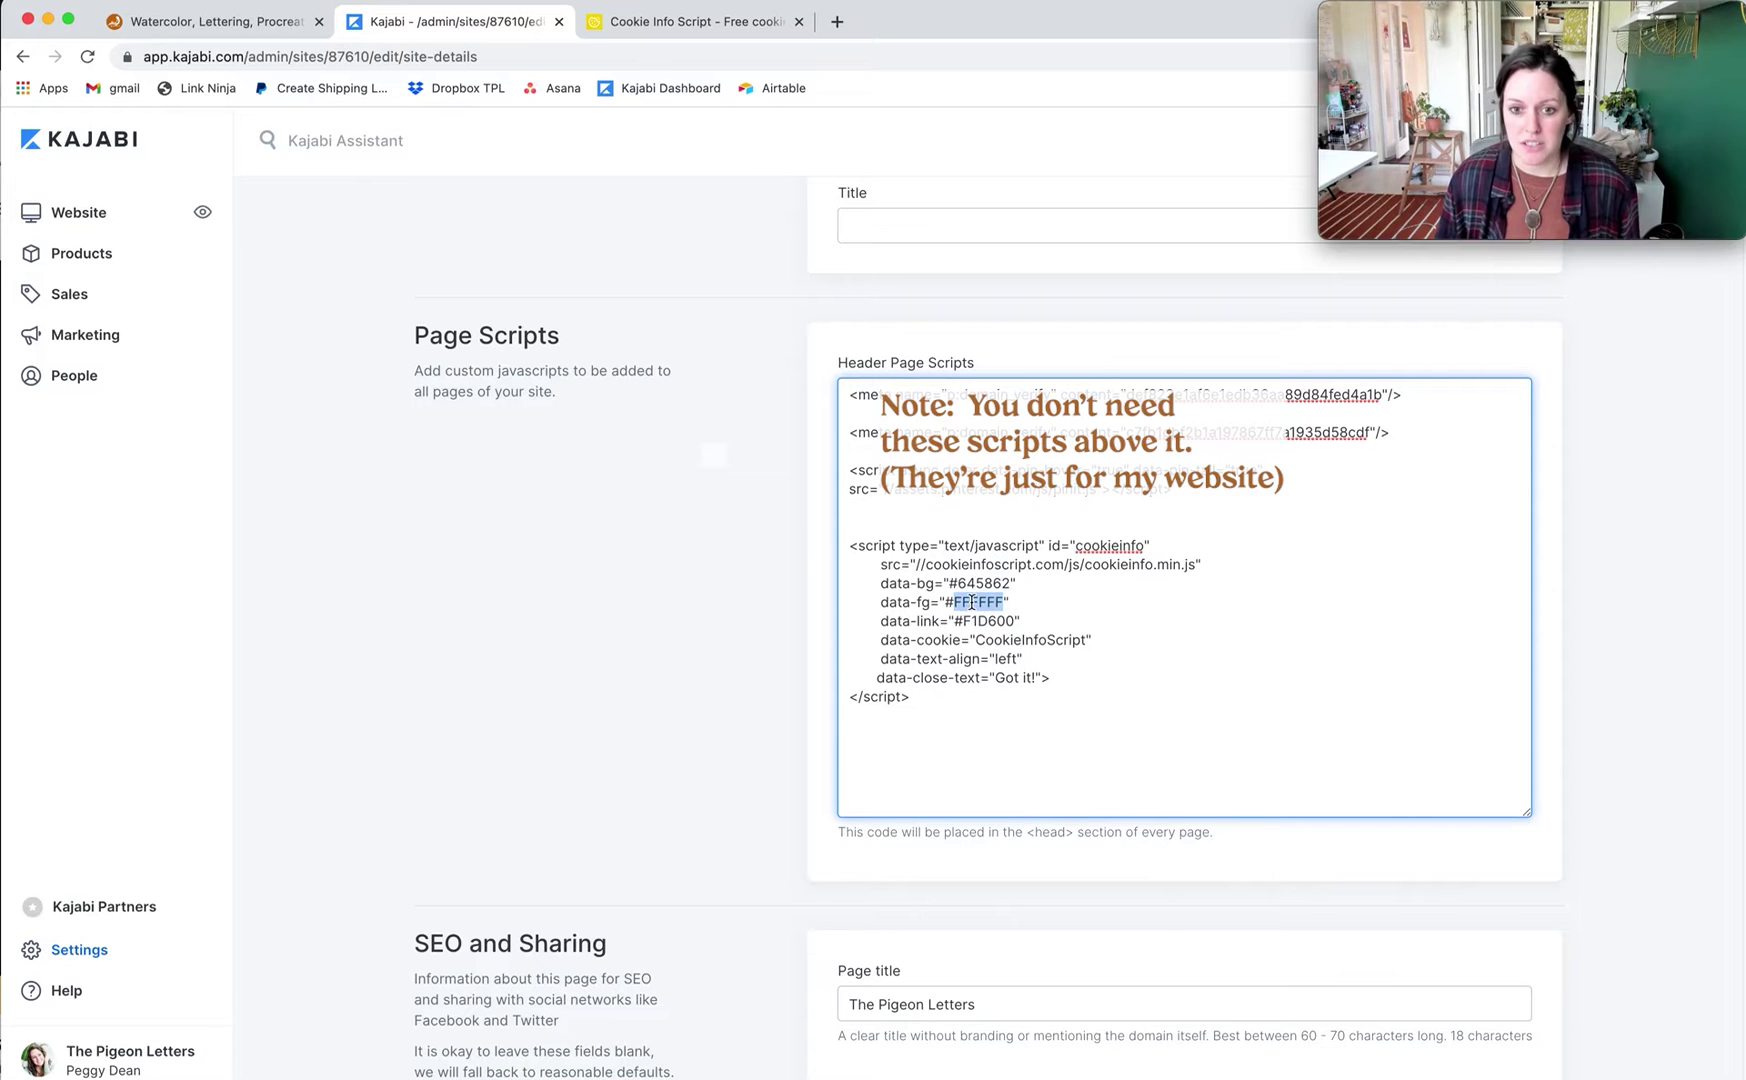
click(975, 602)
- Open the TPL Brand Guide v2 2021-04.pdf in a smaller window over the browser and go to its Color Palette page
click(1740, 1075)
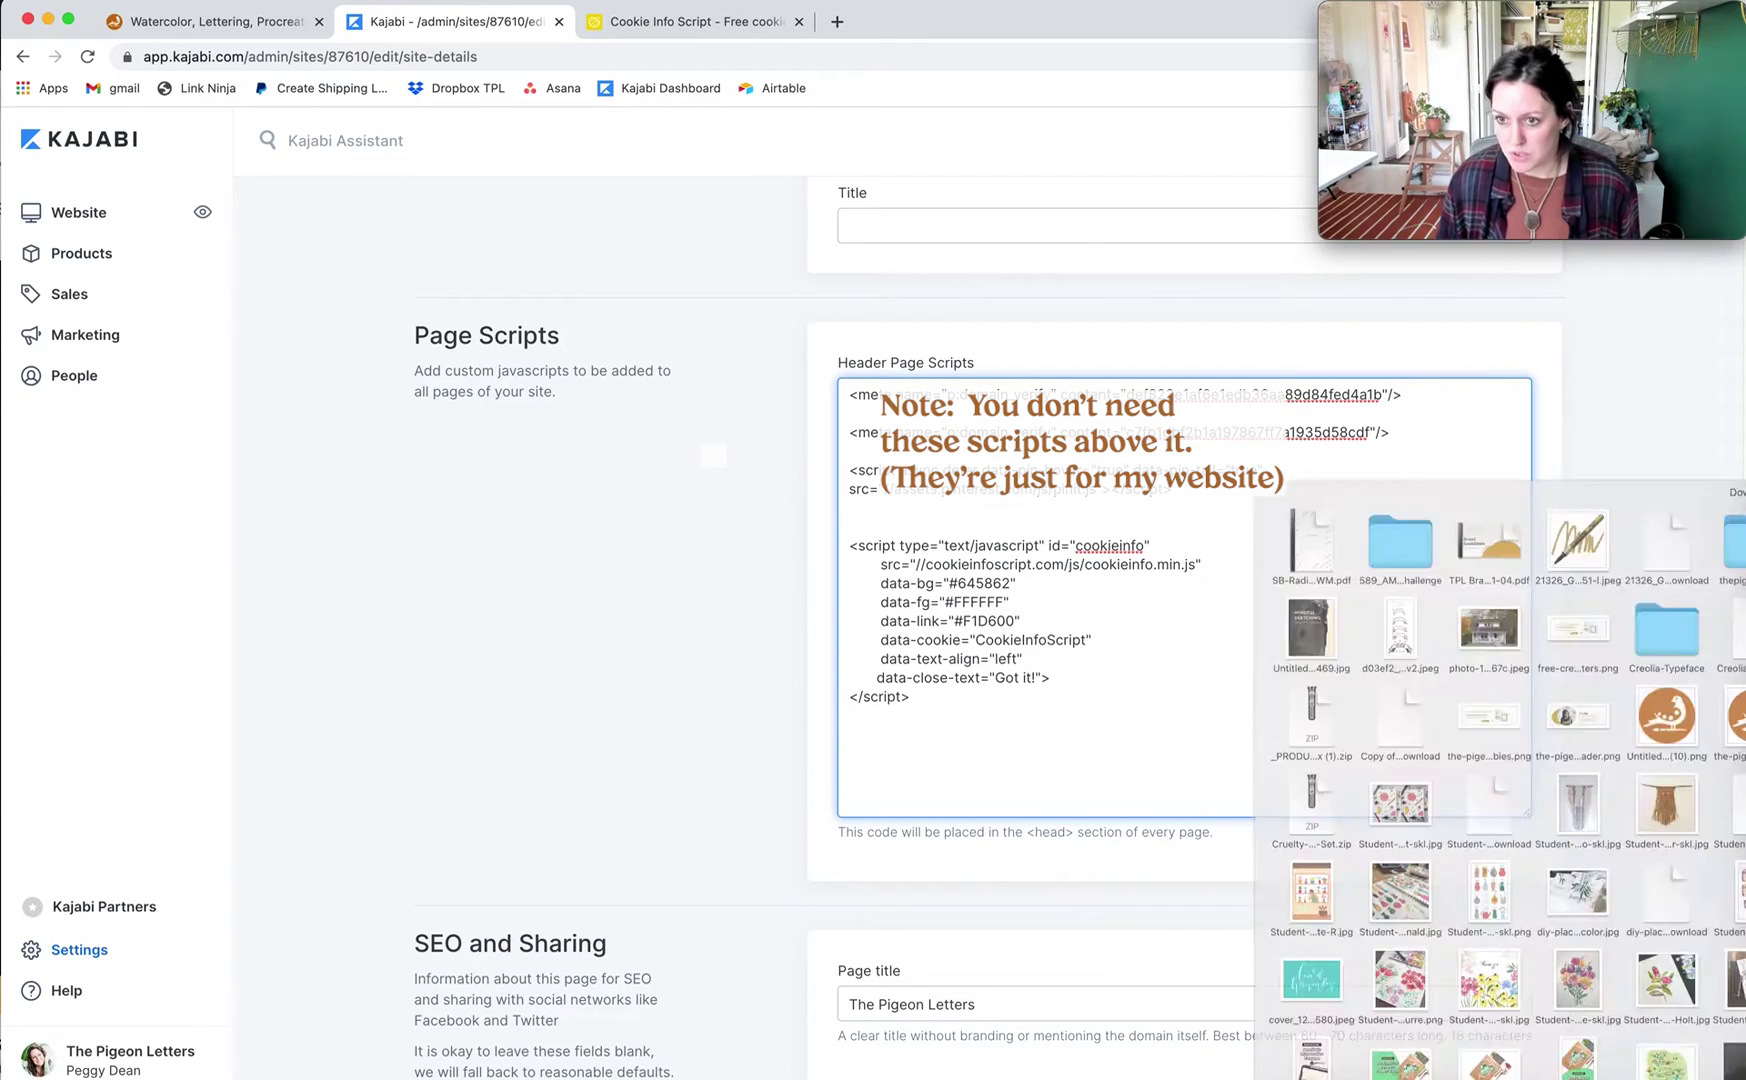
key(super+w)
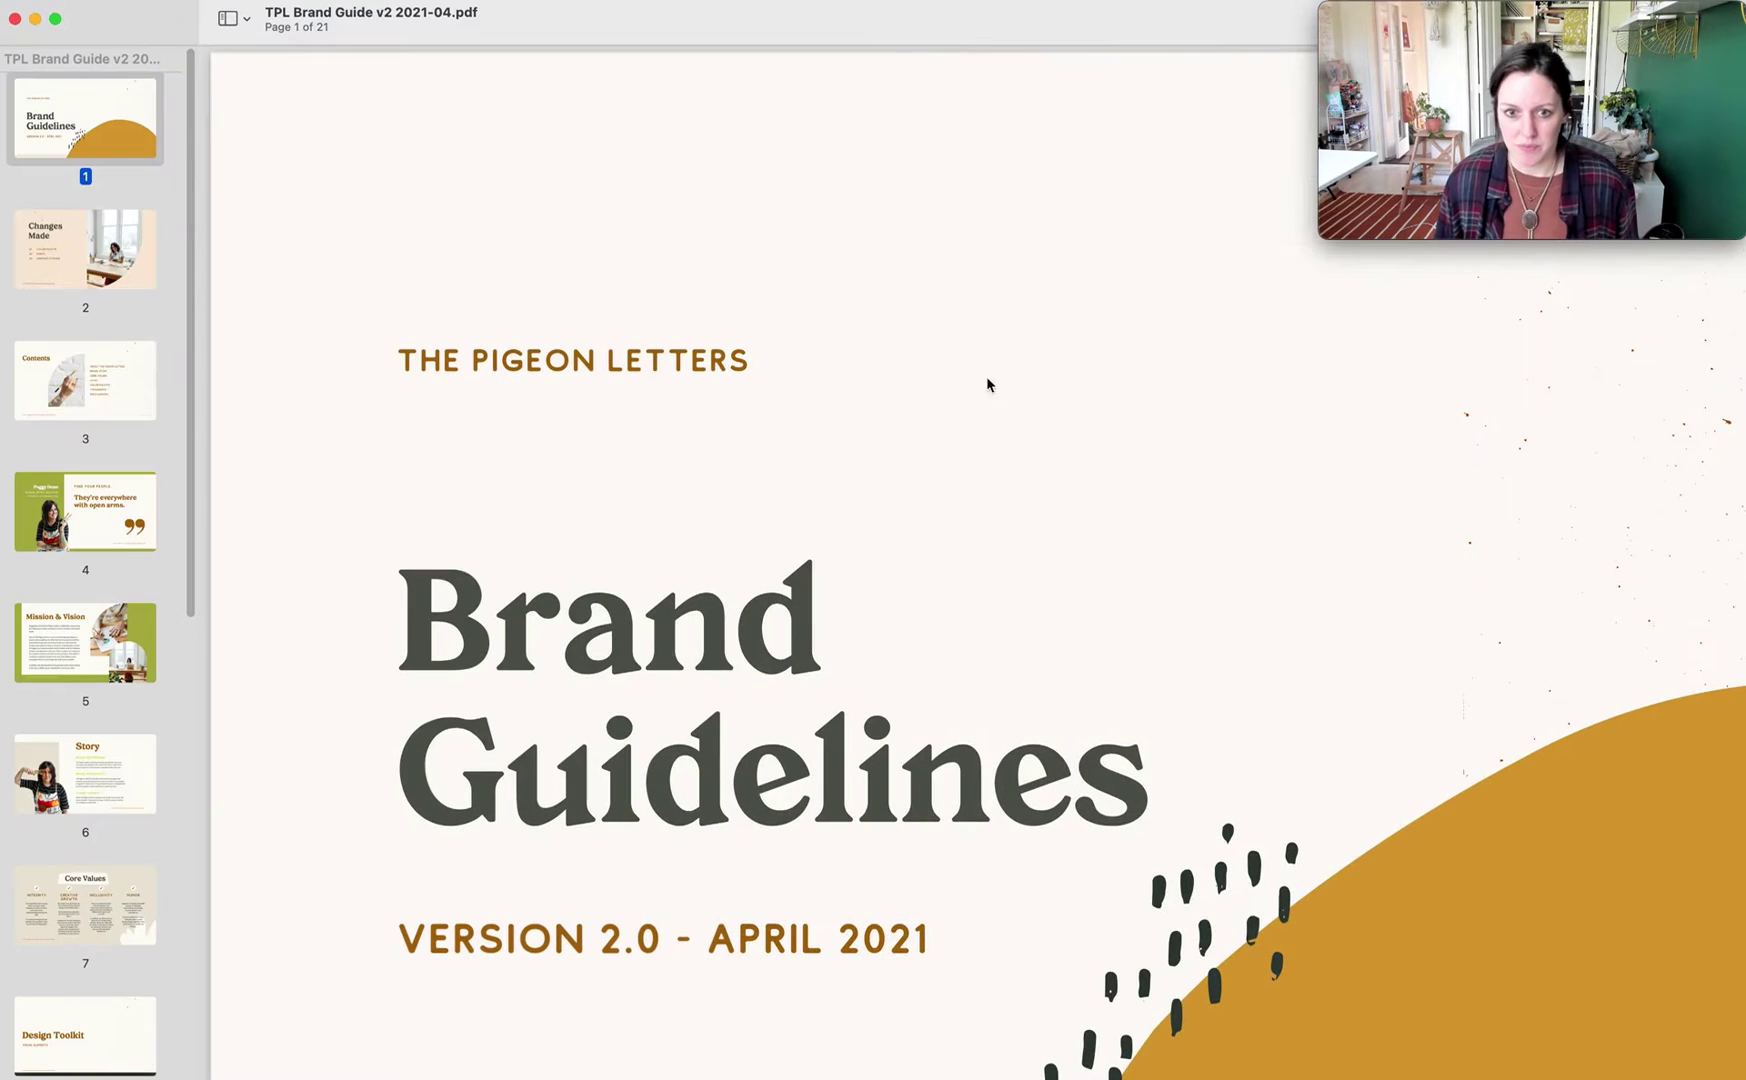
drag(1740, 4, 1085, 216)
scroll(675, 500, down, 3)
scroll(30, 663, down, 5)
scroll(190, 575, down, 10)
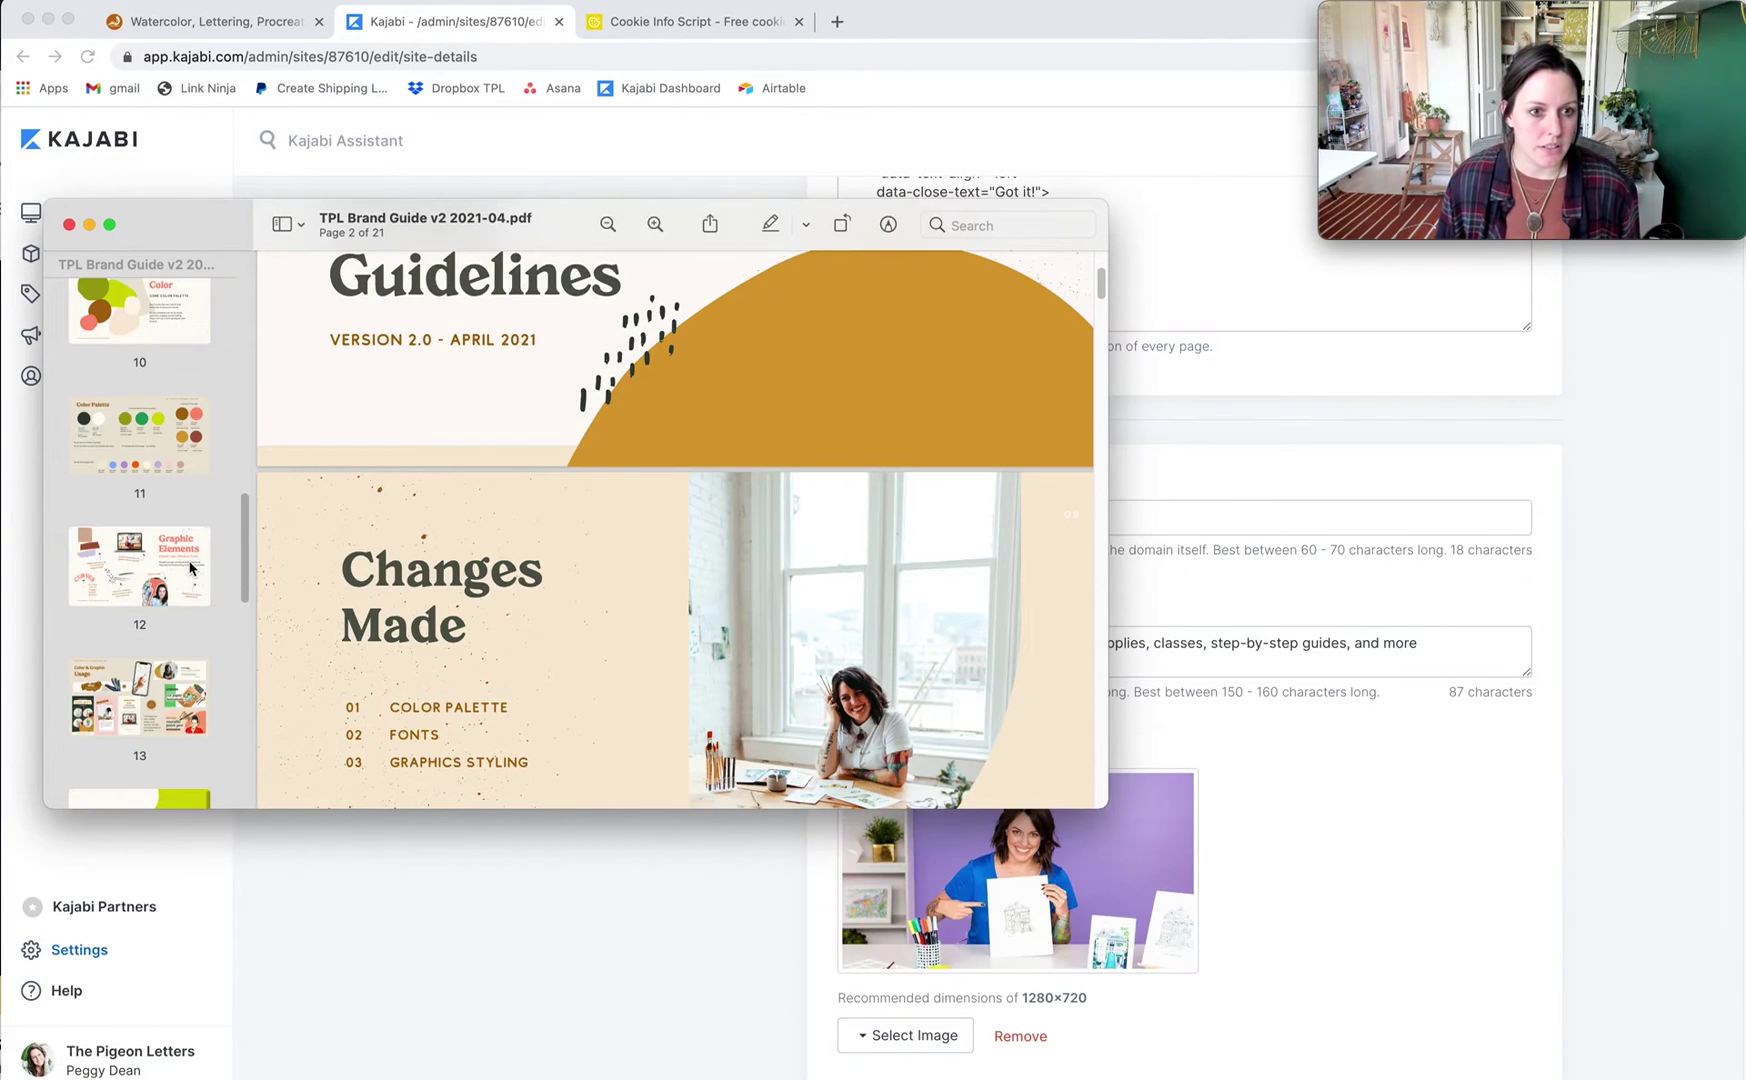
click(166, 470)
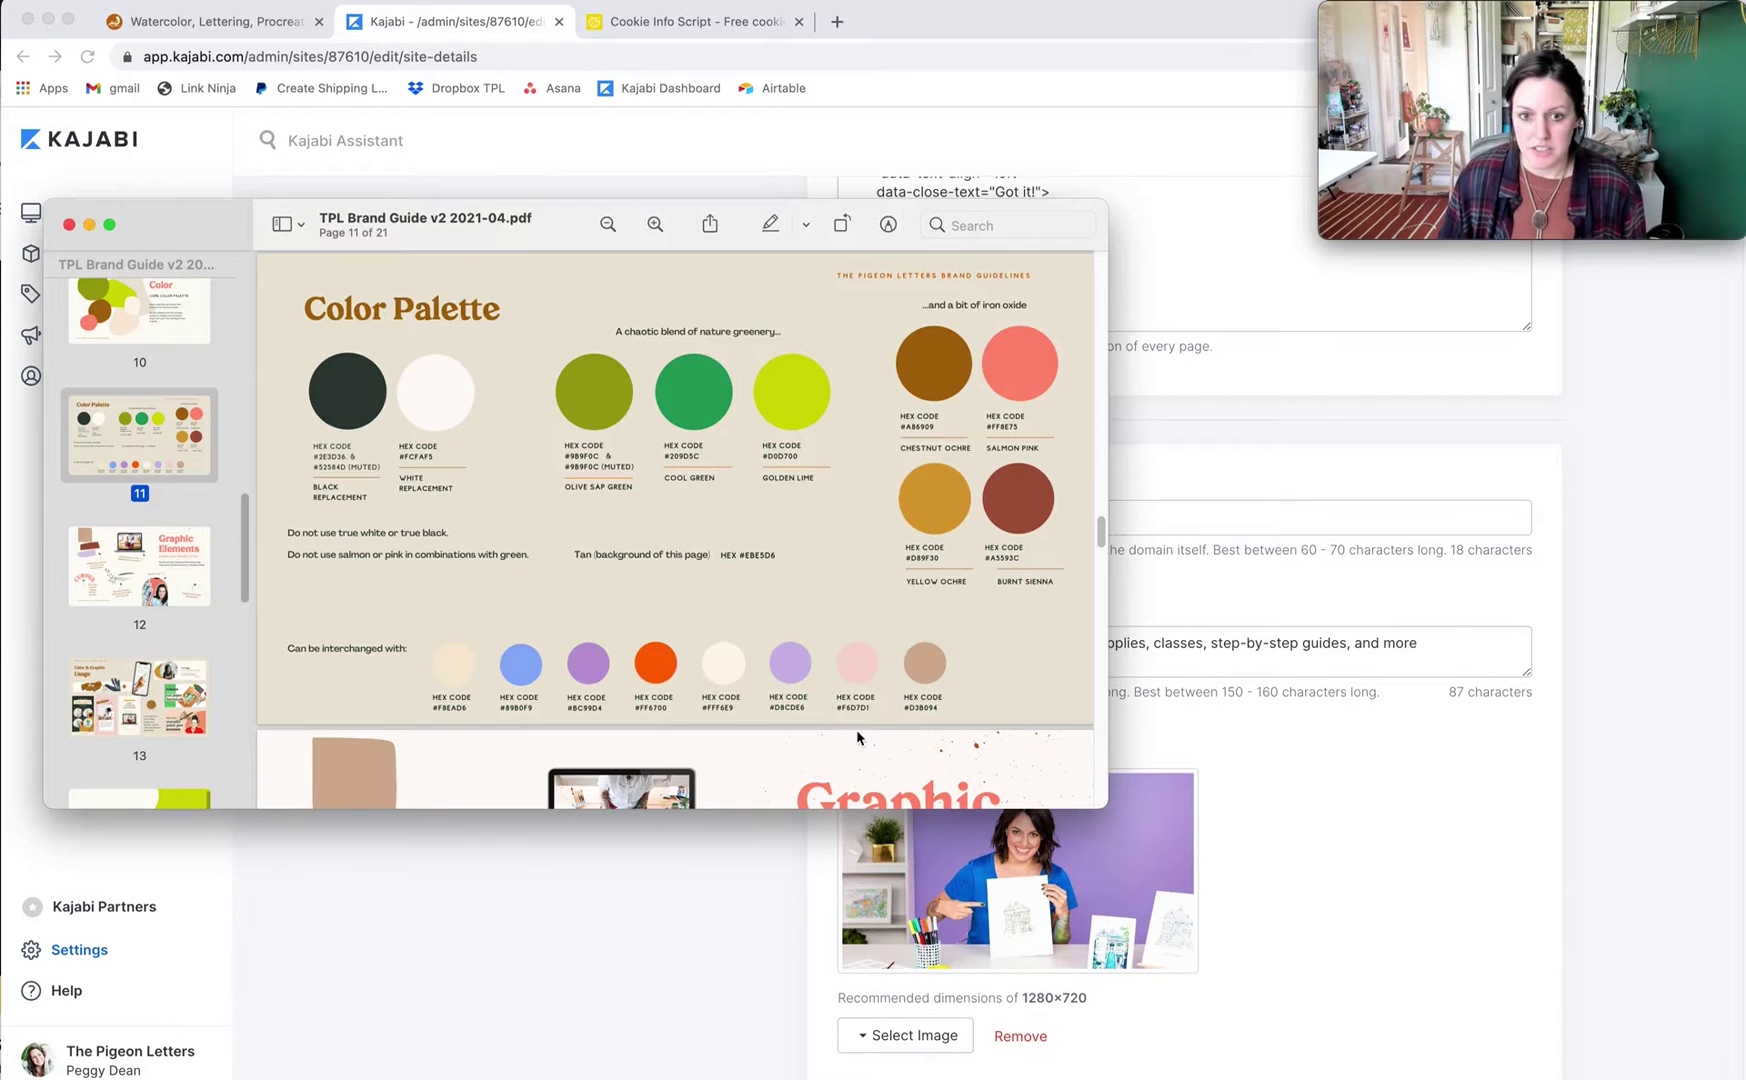
- Copy the cream swatch's hex code F8EAD6 from the brand palette and paste it over the script's data-bg colour code in Kajabi
double_click(450, 708)
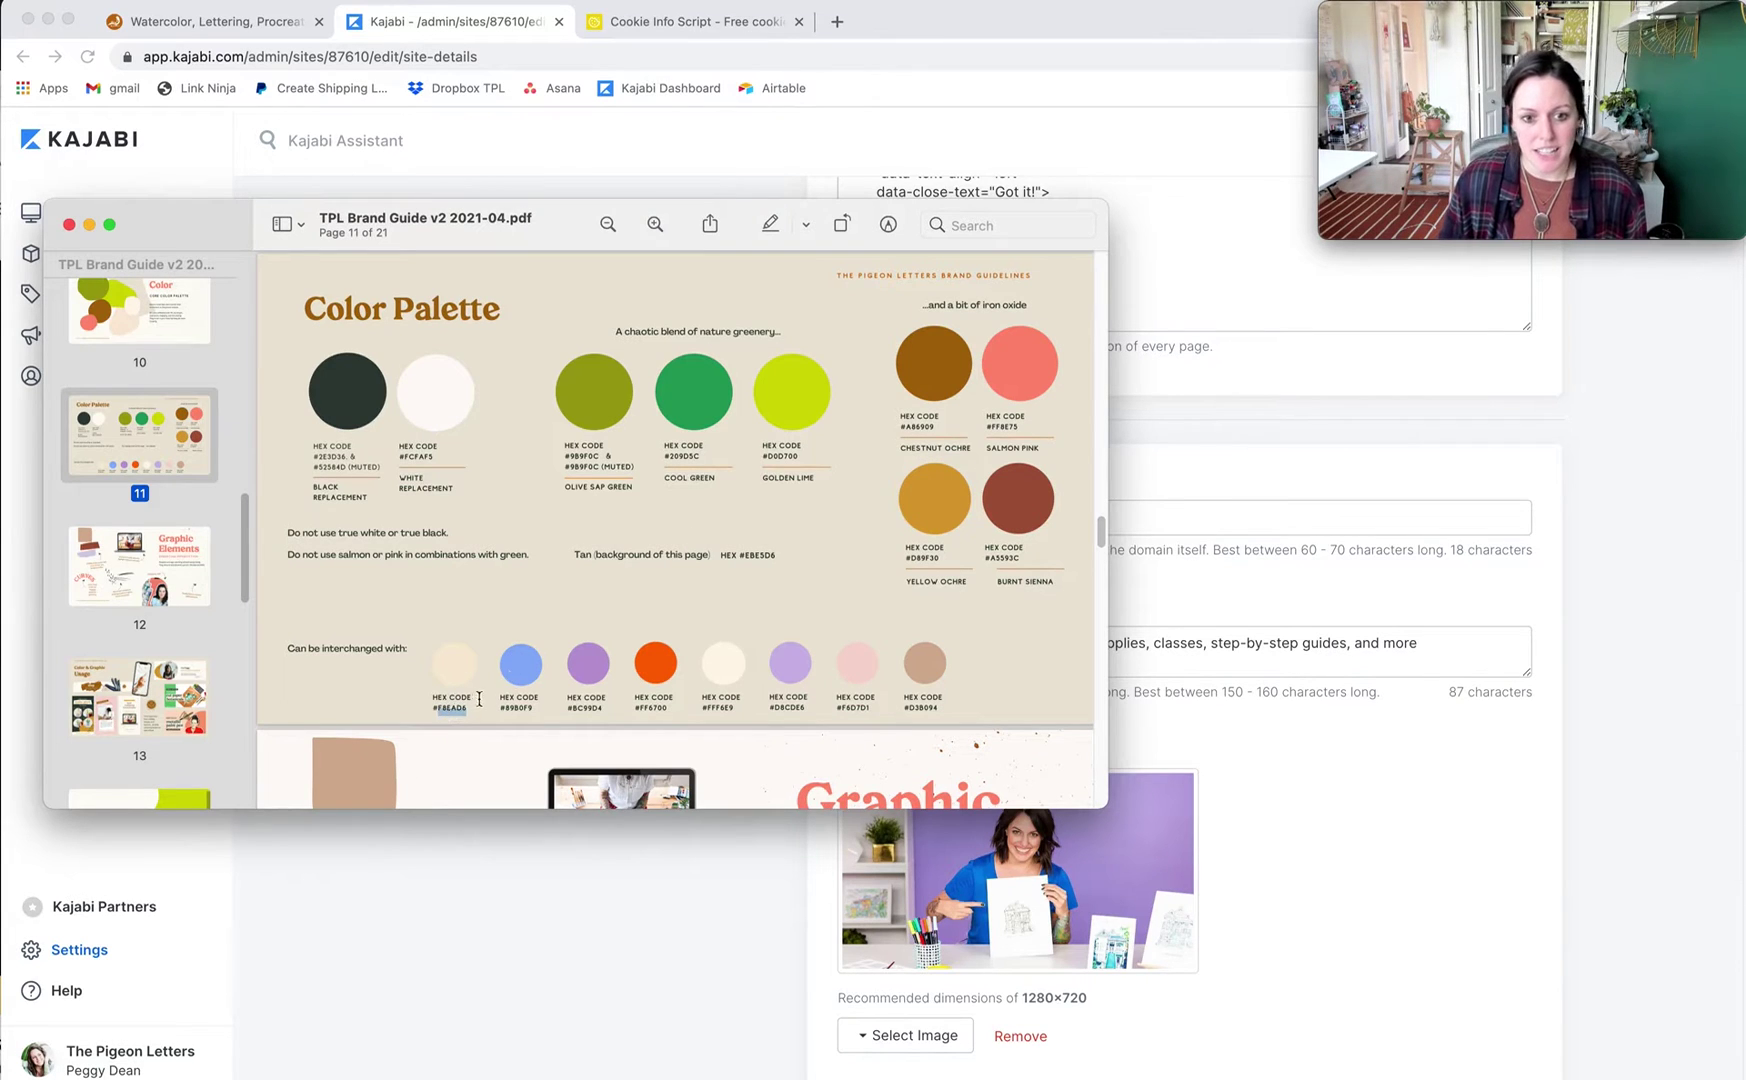
click(458, 708)
drag(466, 708, 438, 708)
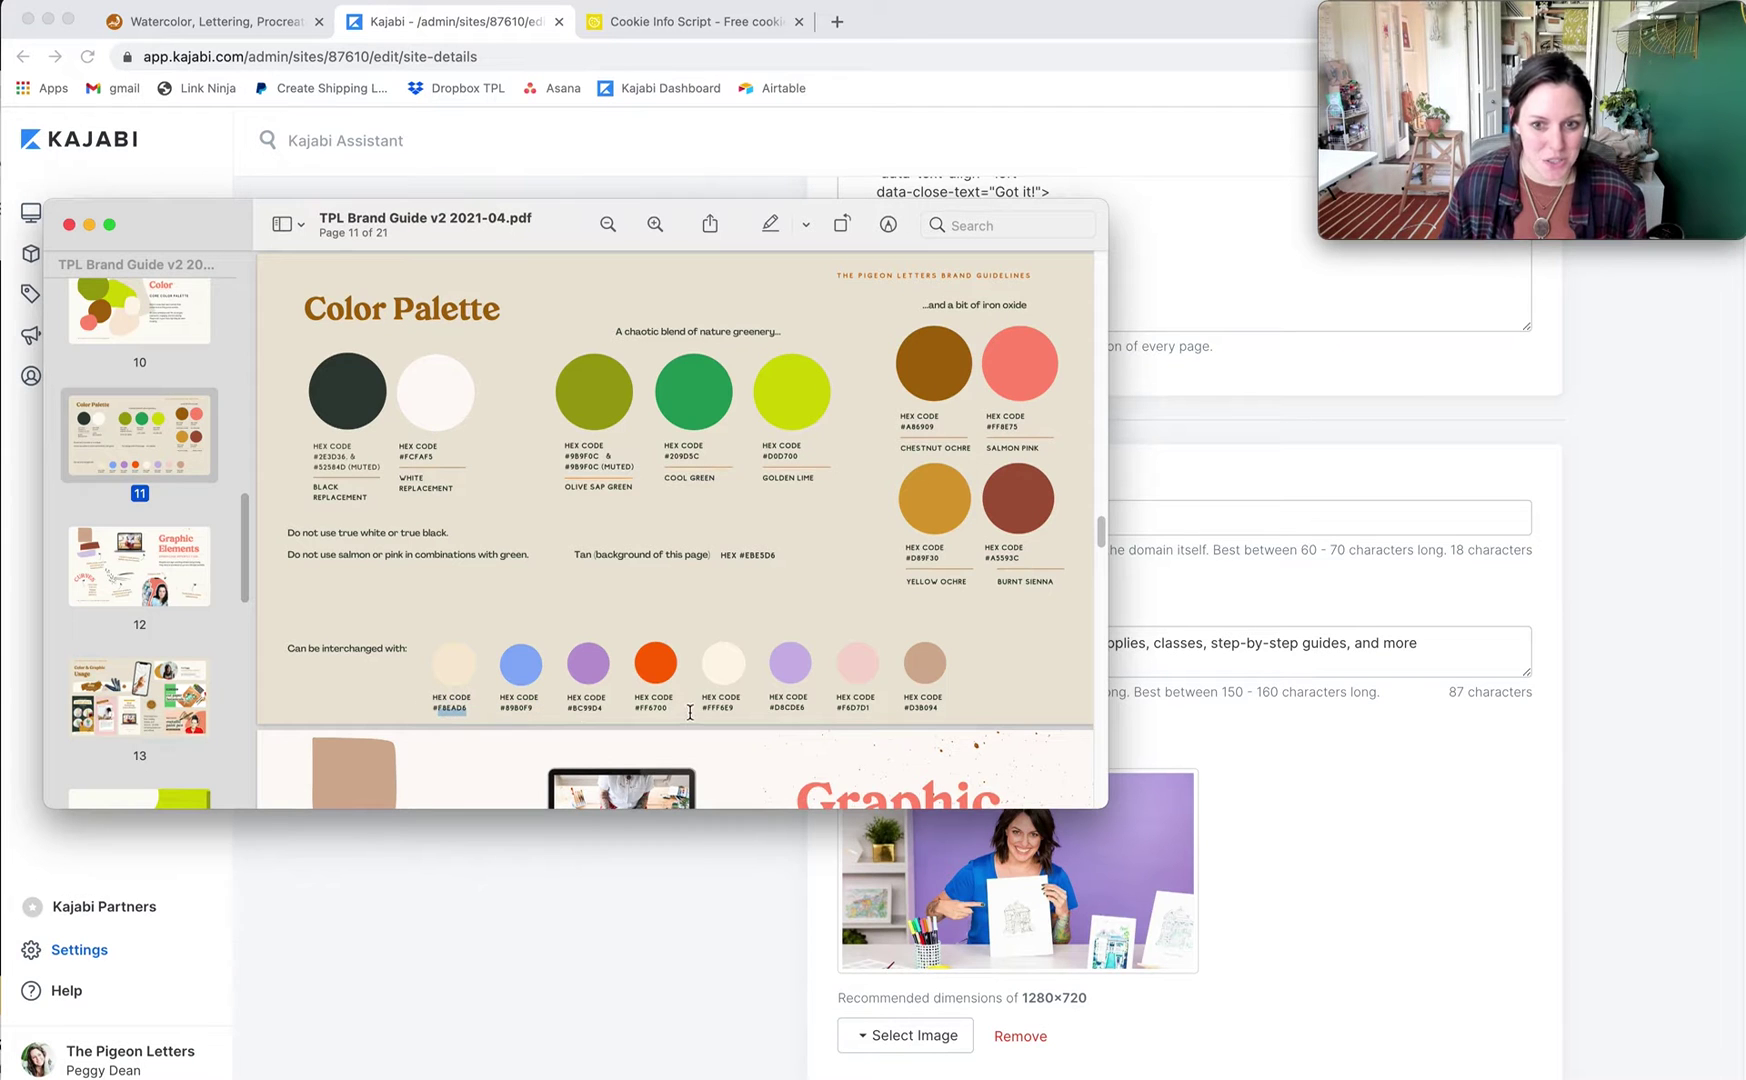
click(1288, 471)
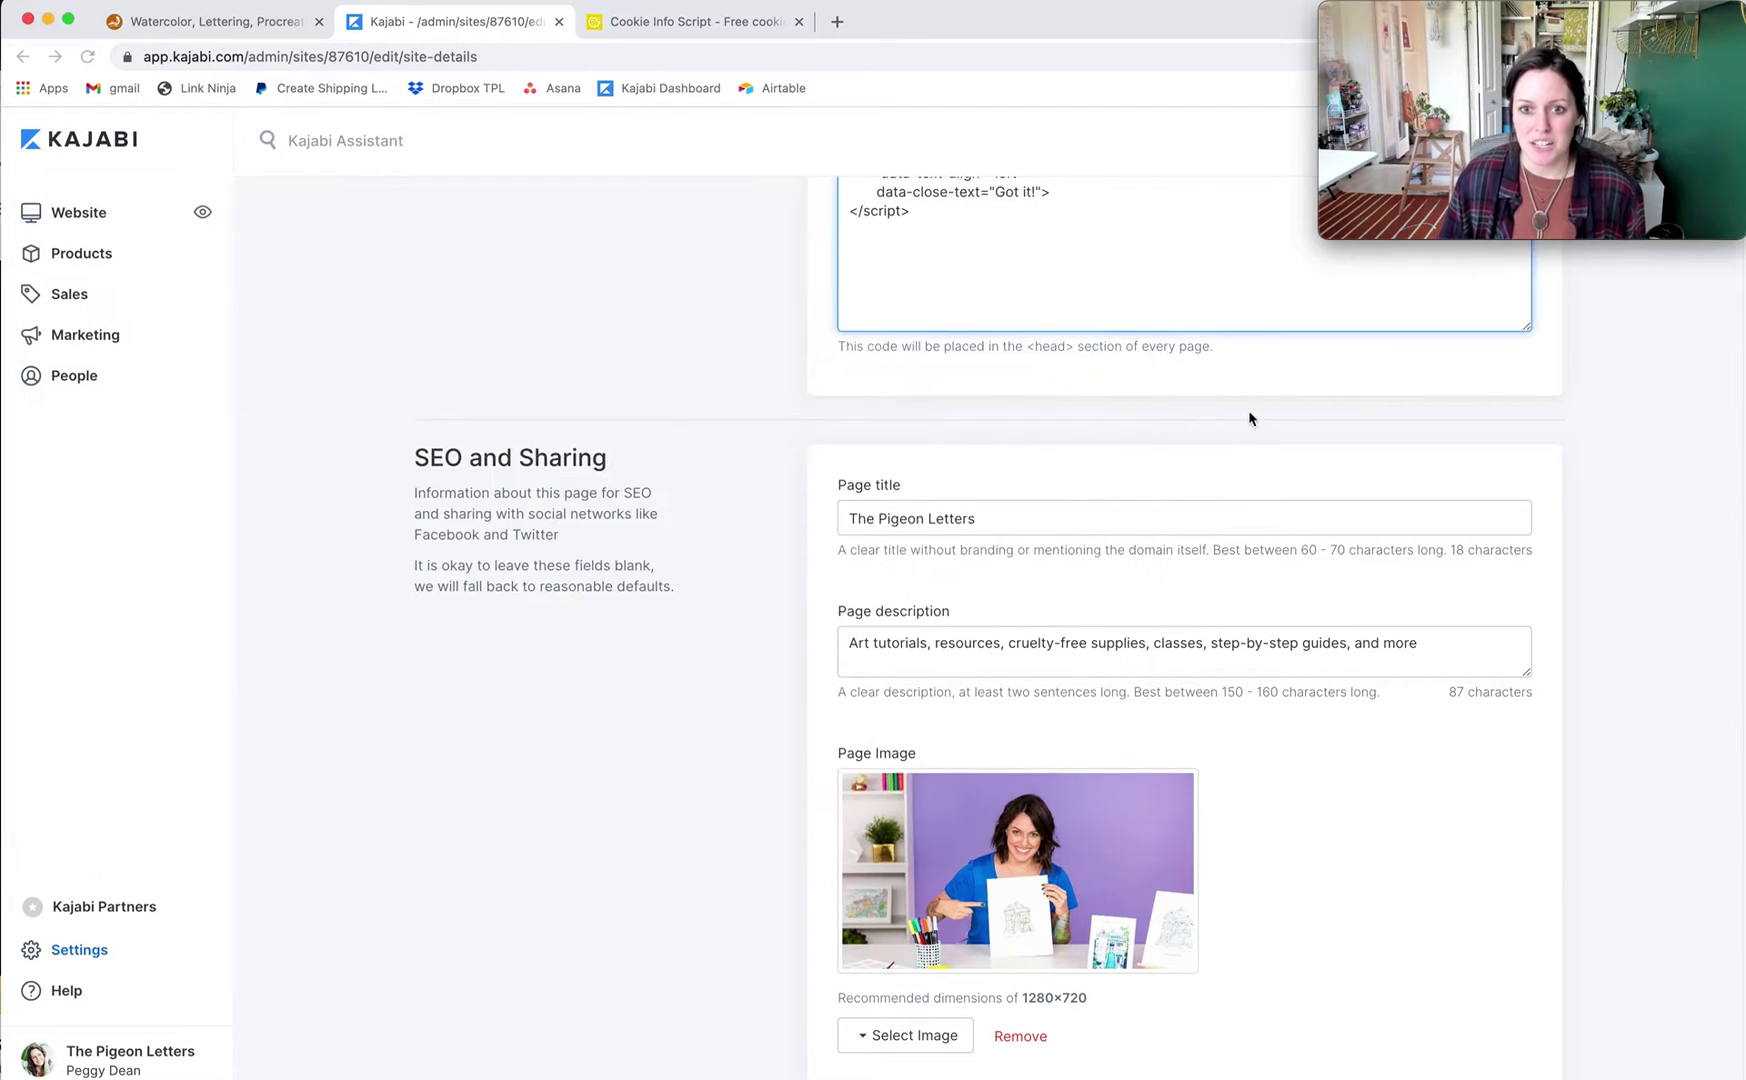
scroll(1248, 417, up, 5)
double_click(977, 541)
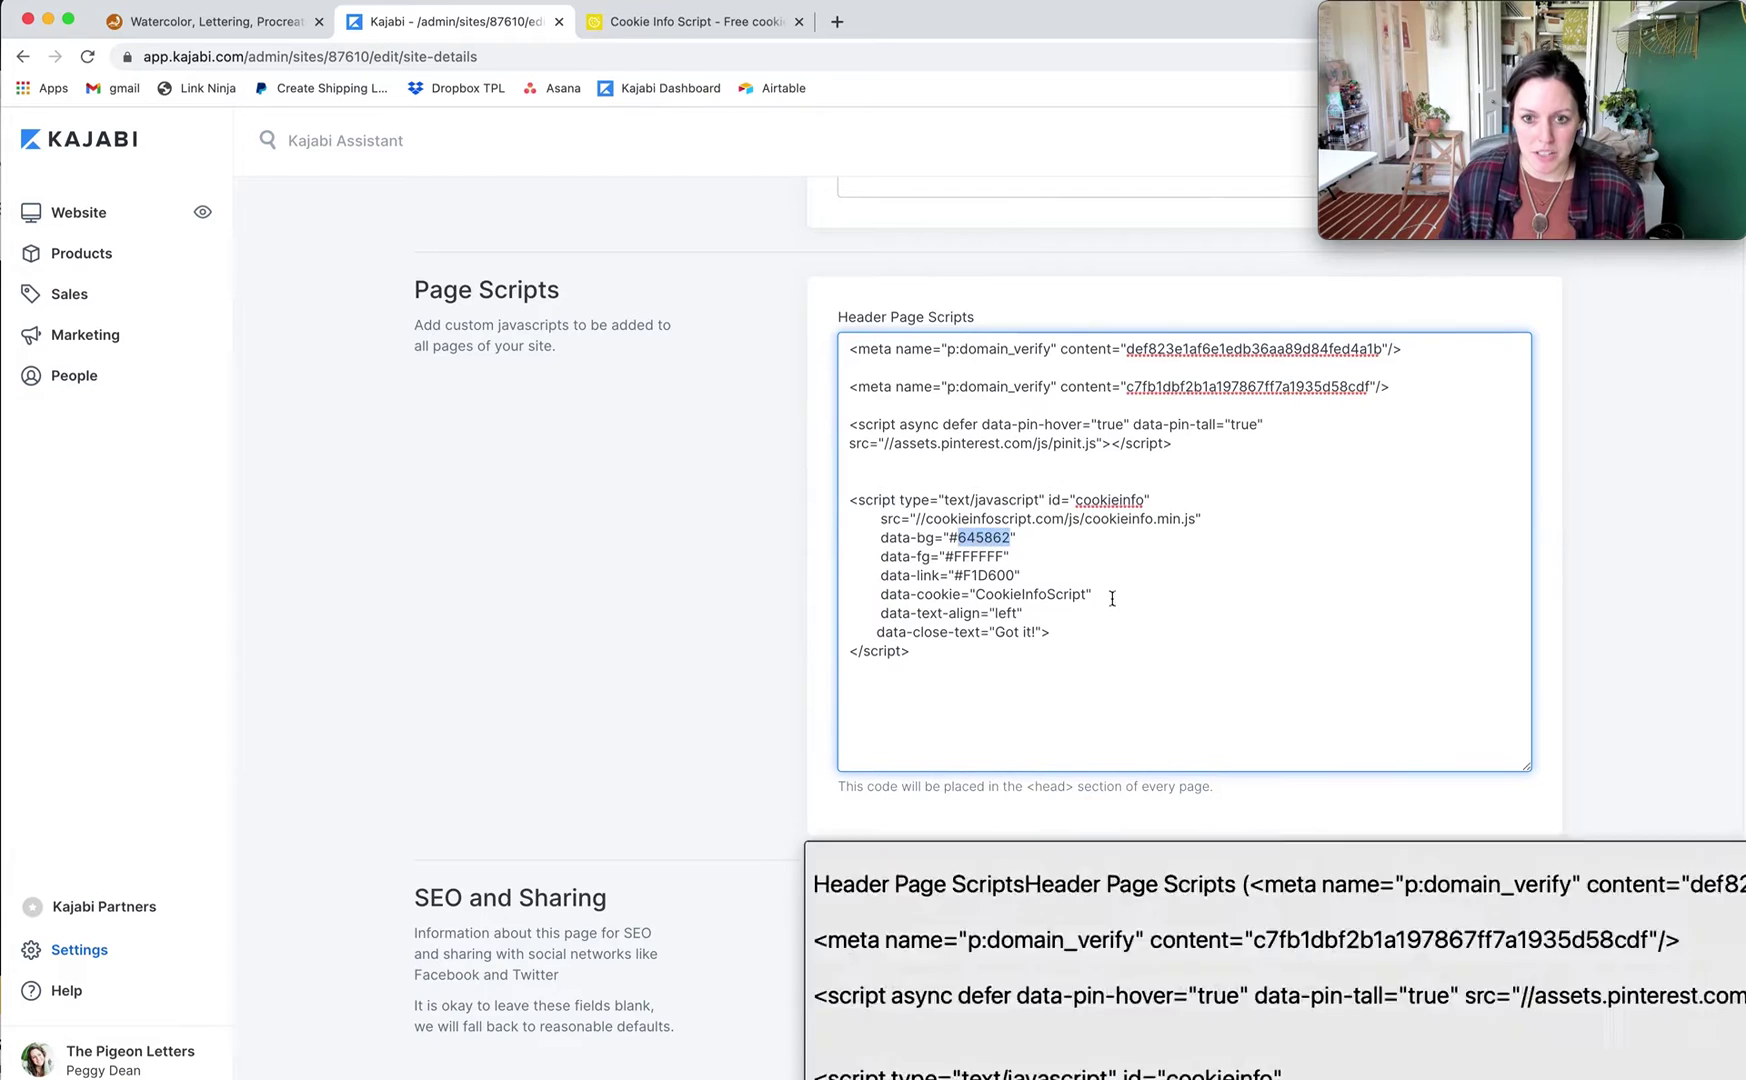
text(6DAE8F)
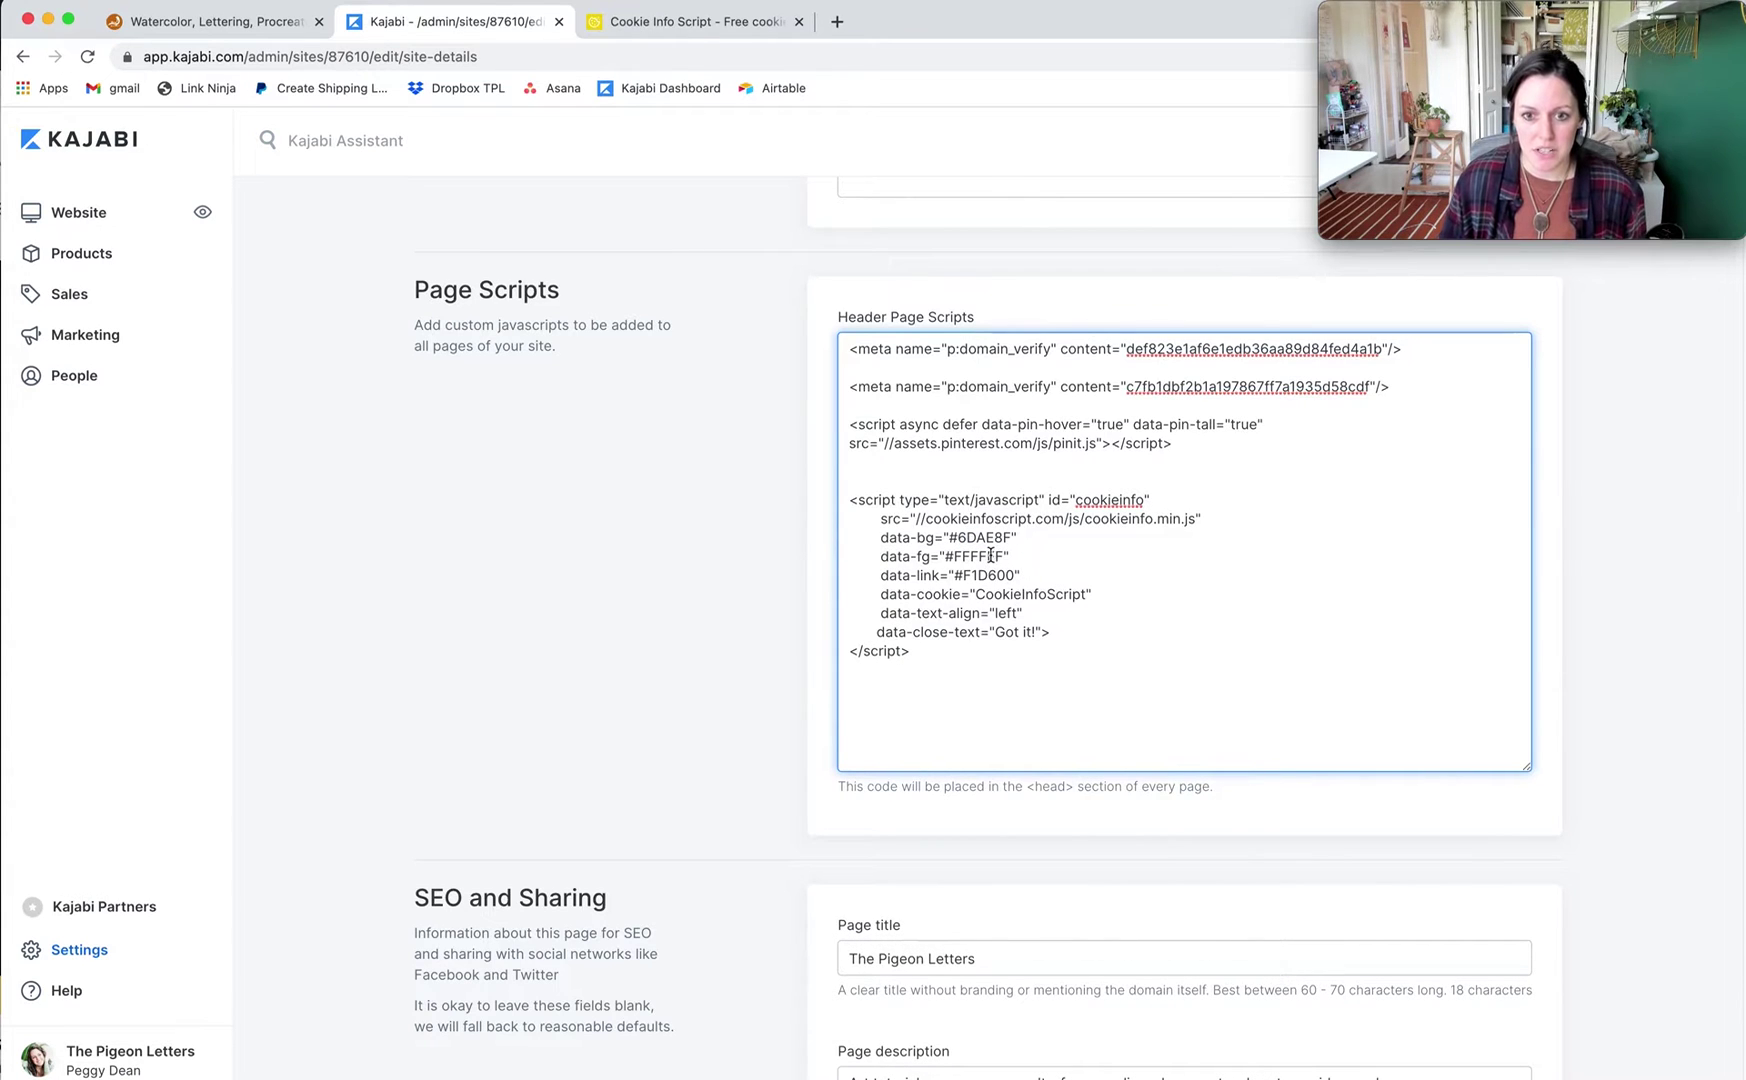
- Copy the black replacement hex code 2E3D36 from the brand palette and paste it over the script's data-fg colour code
key(super+Tab)
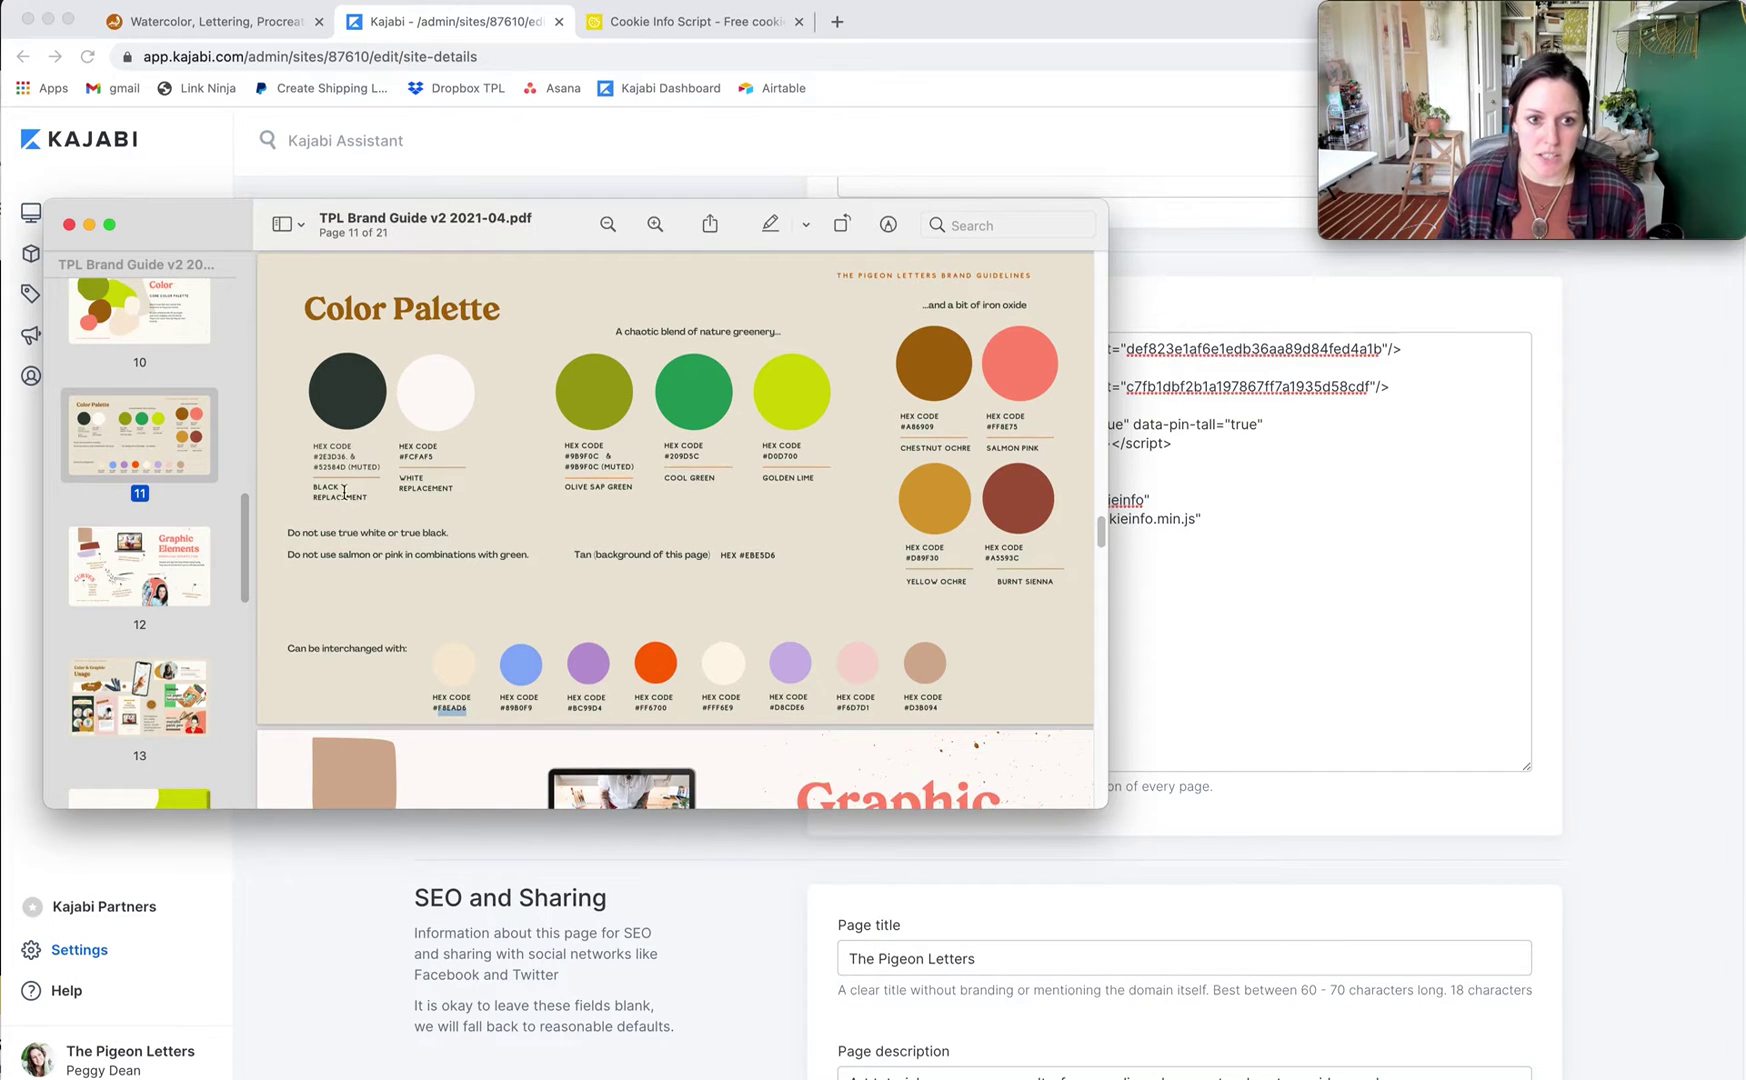
double_click(334, 457)
click(1192, 489)
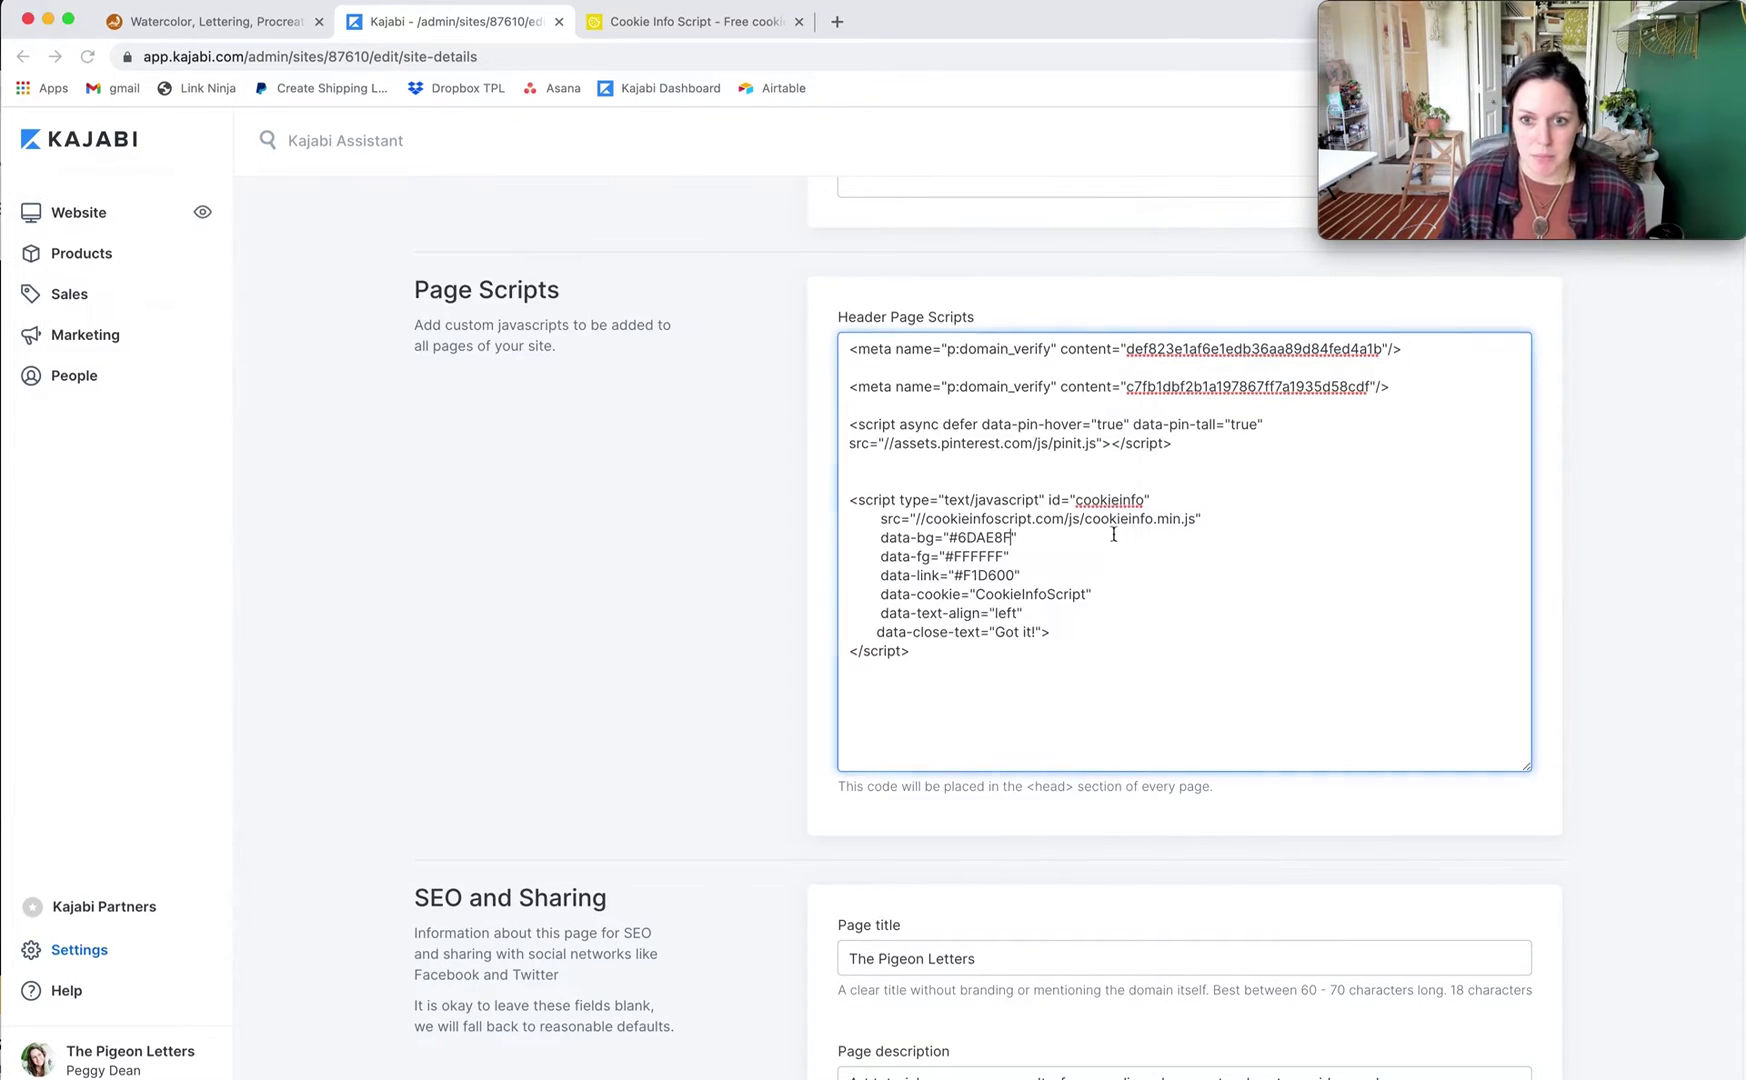
double_click(985, 555)
text(63D3E2)
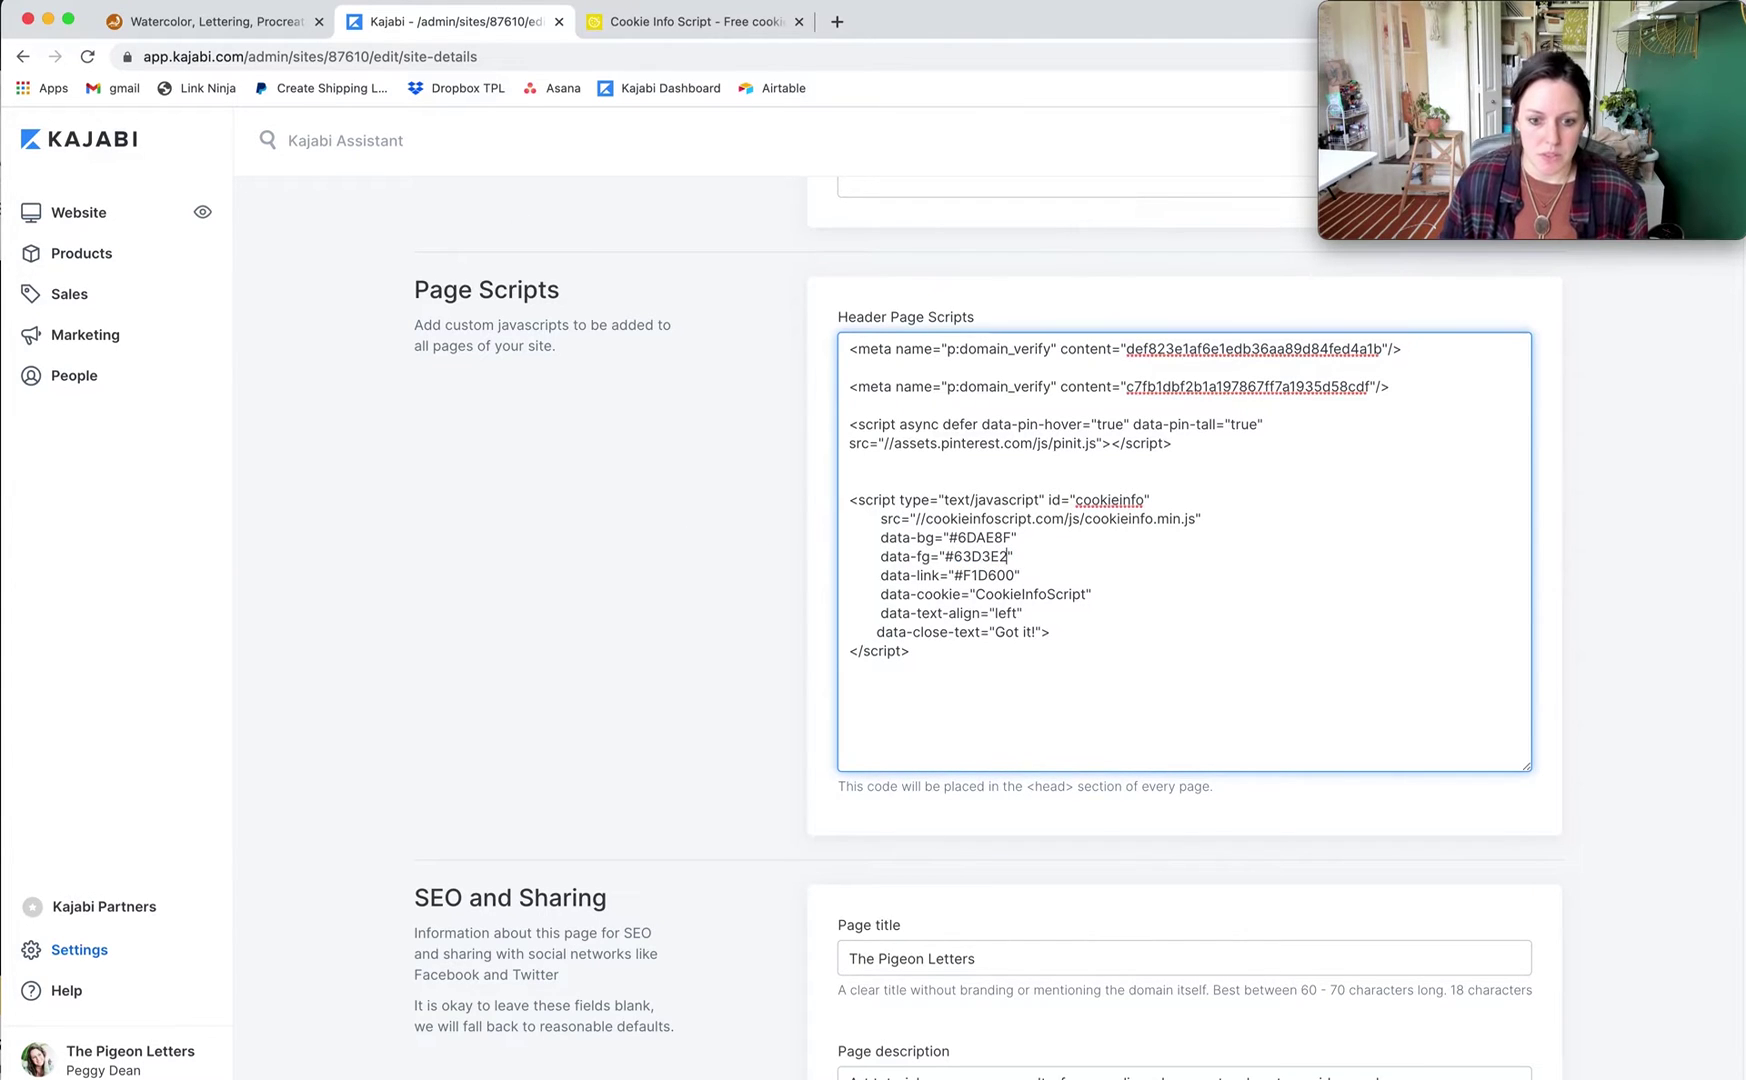
- Replace the script's data-link colour code with the salmon pink hex code FF8E75 from the brand palette
double_click(987, 575)
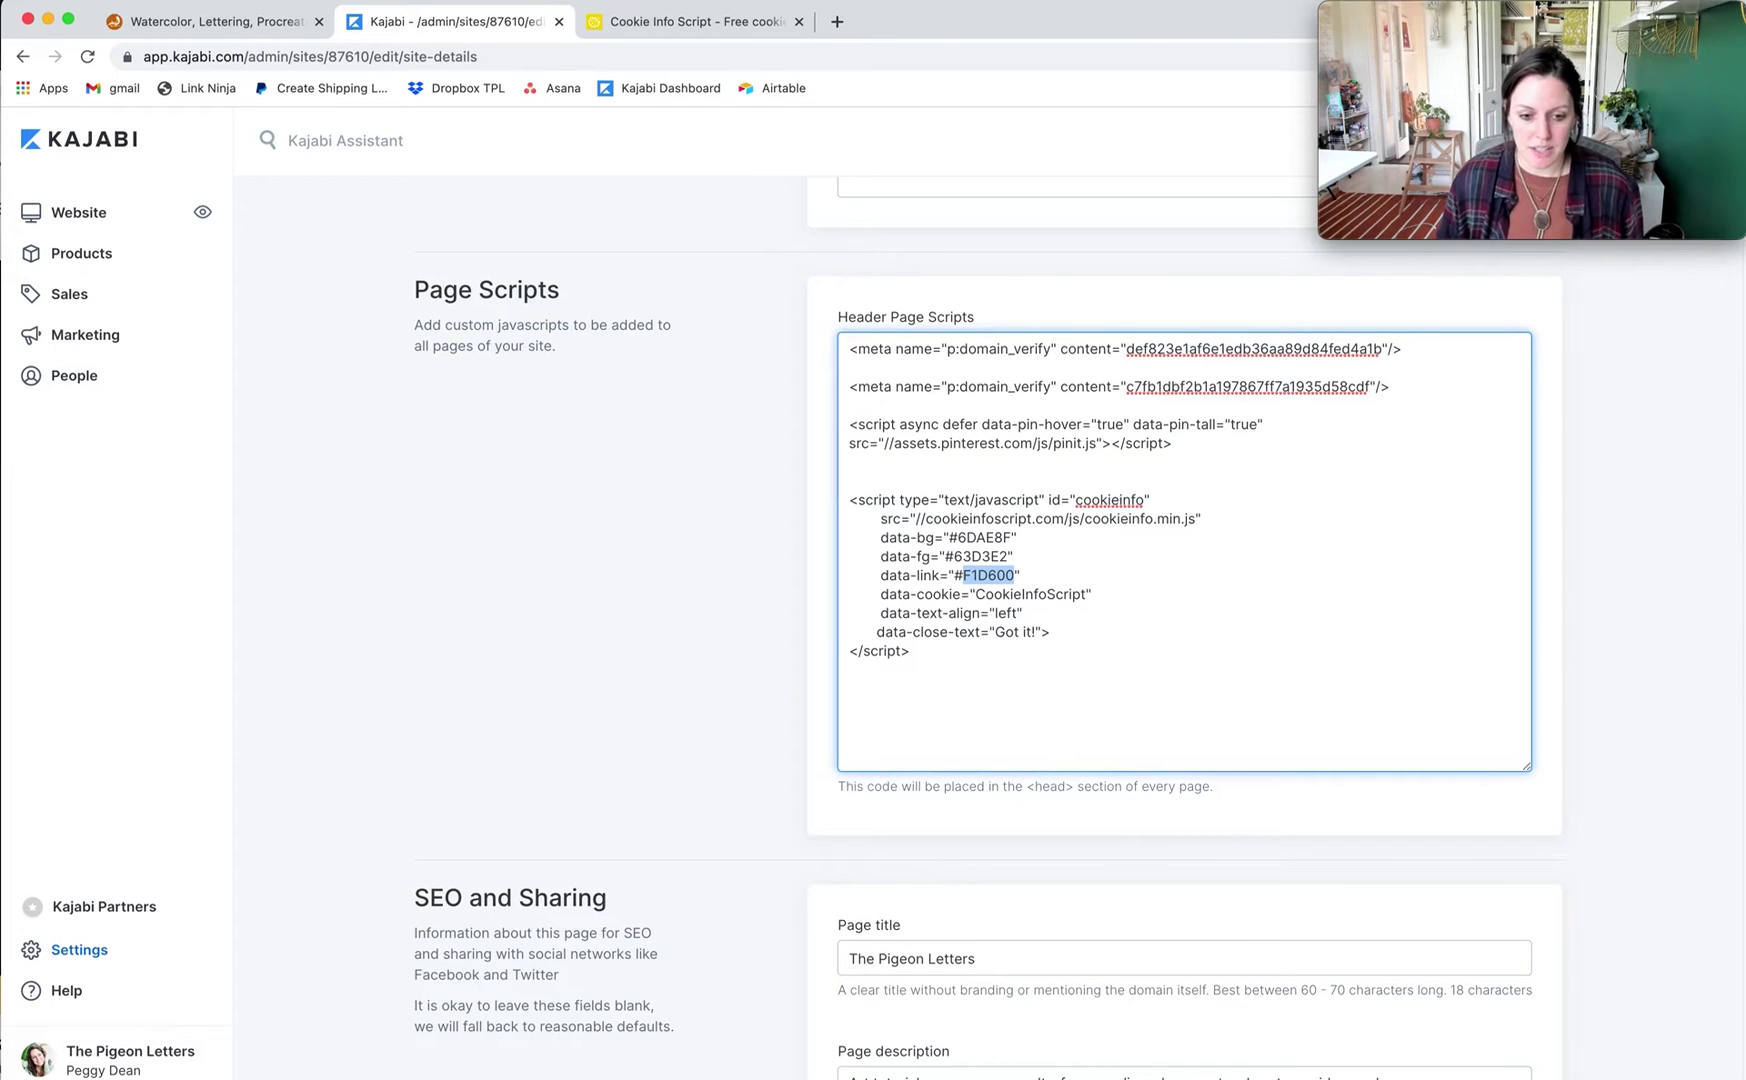
key(super+Tab)
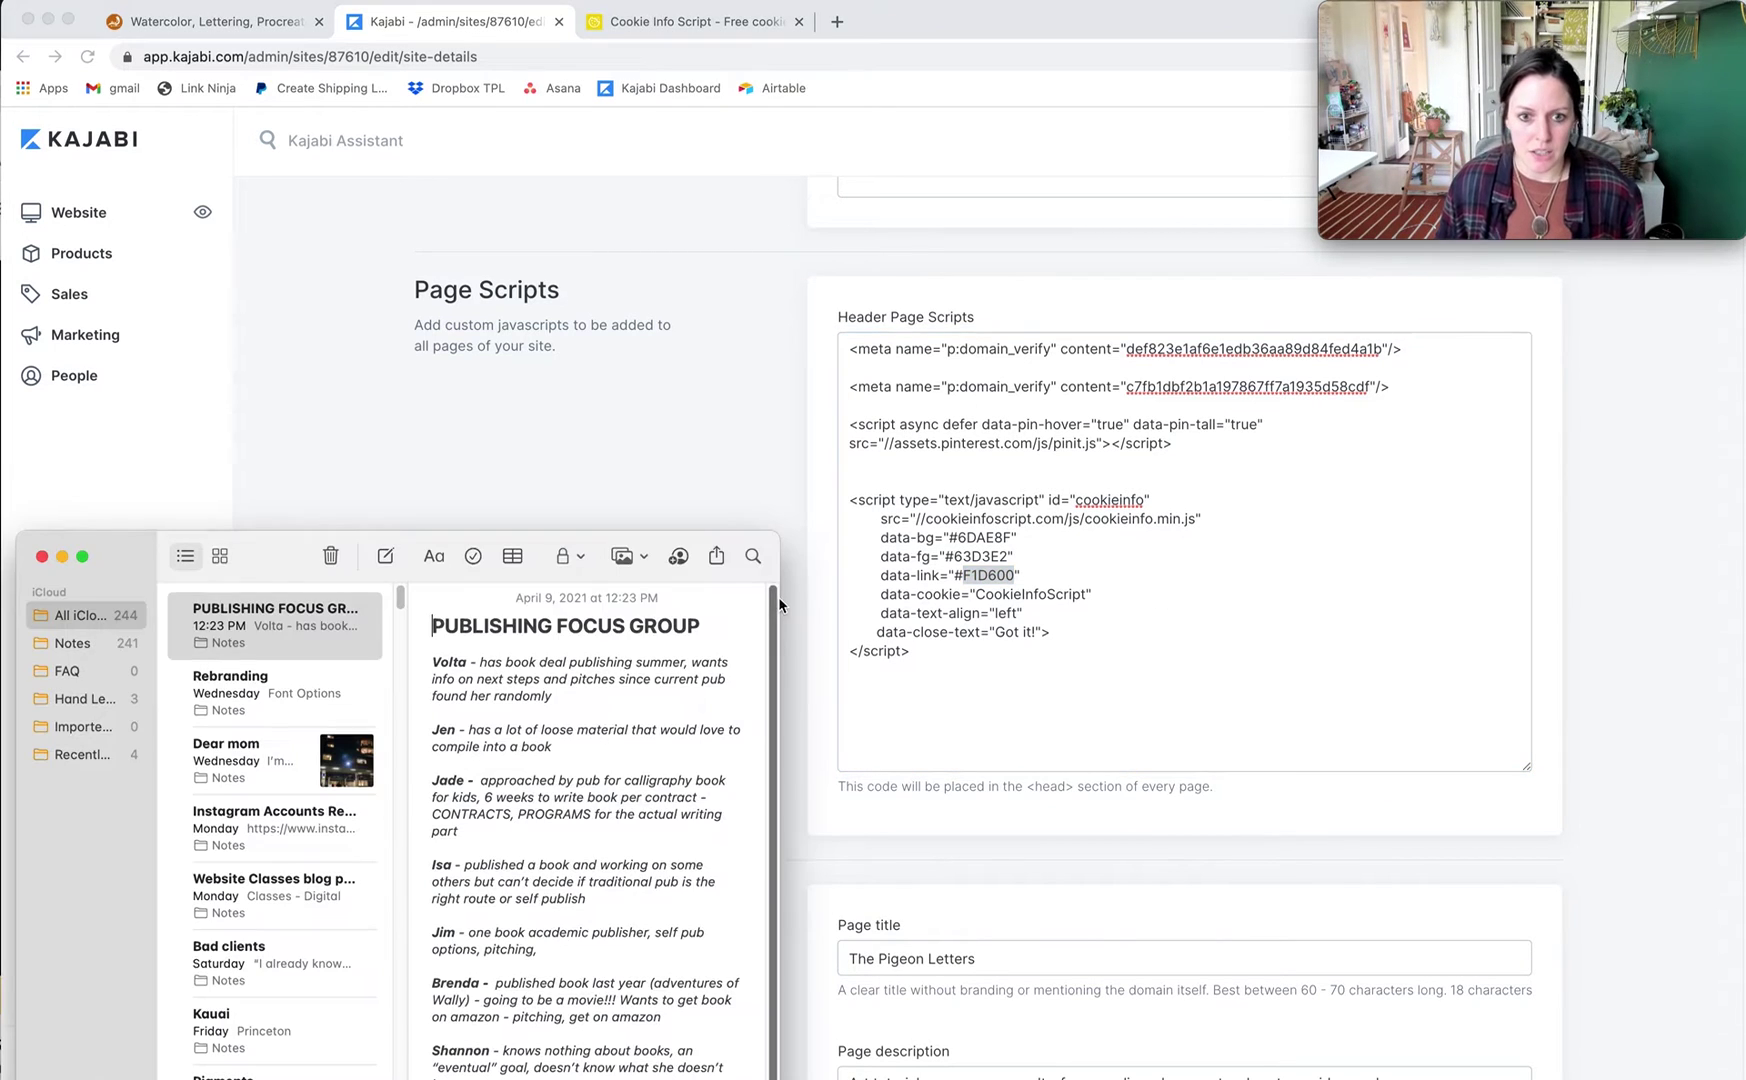
click(459, 473)
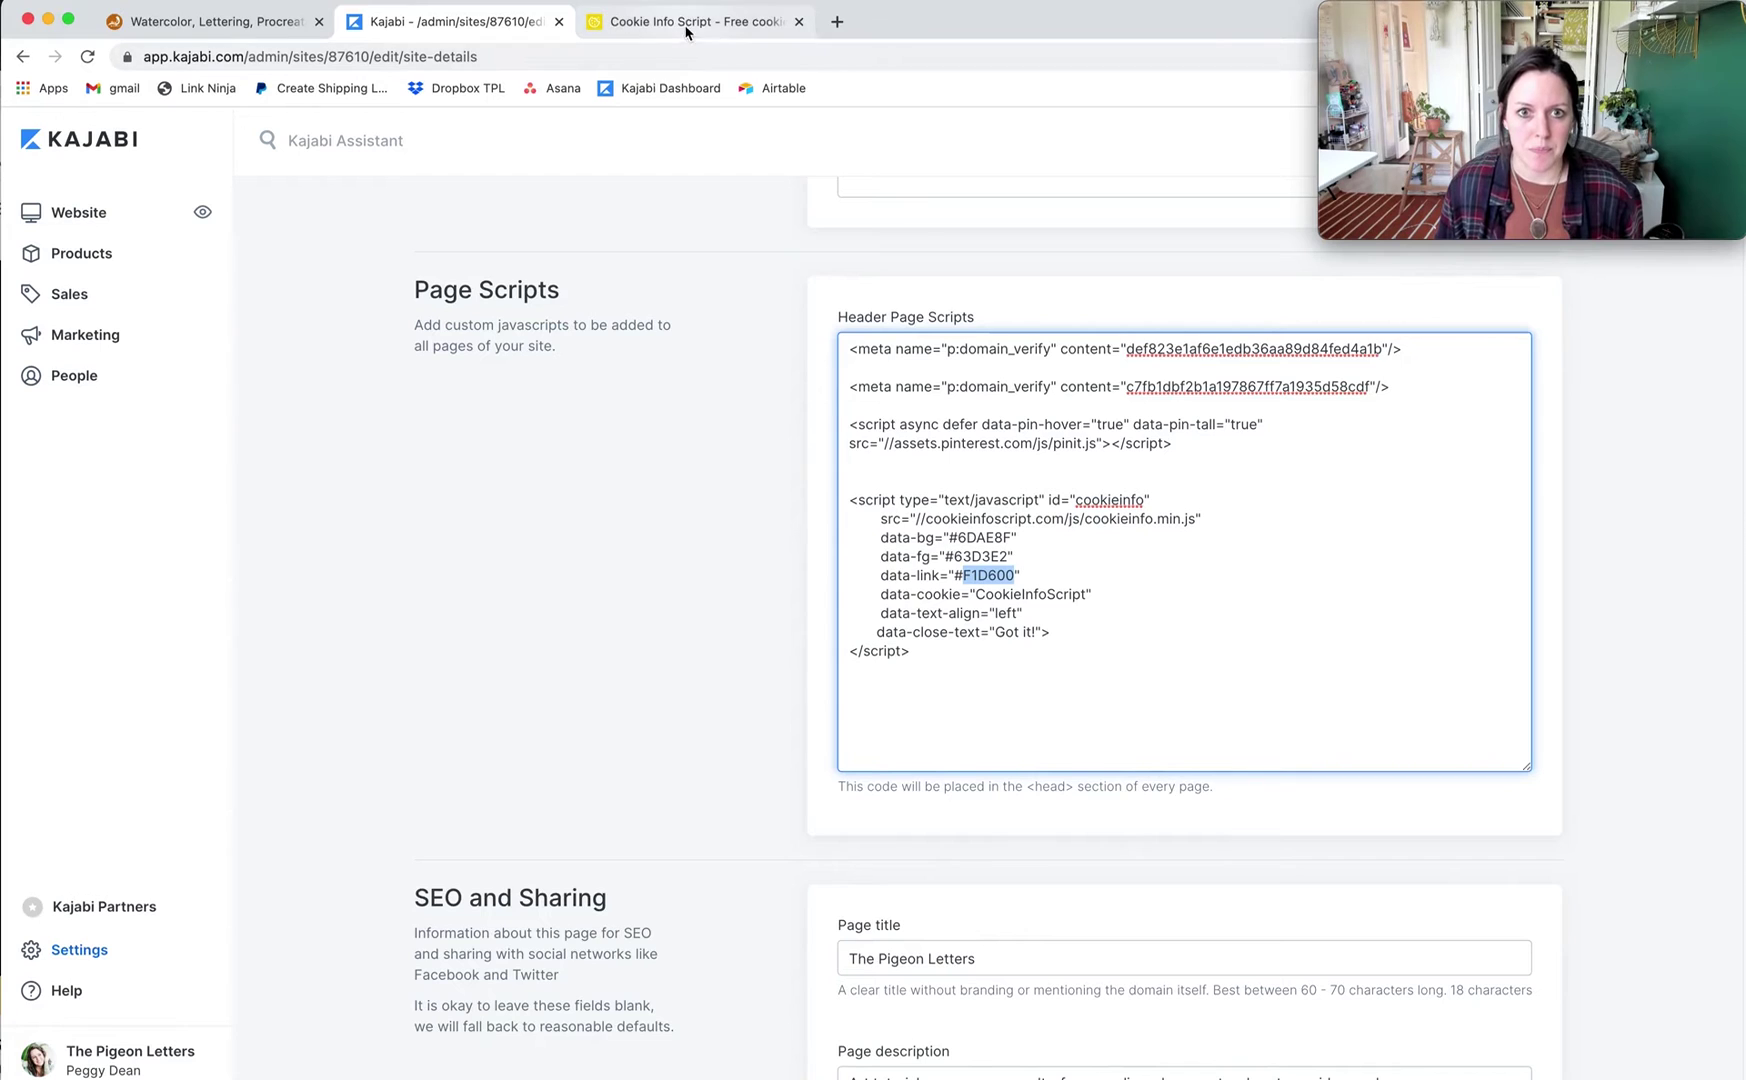
key(super+Tab)
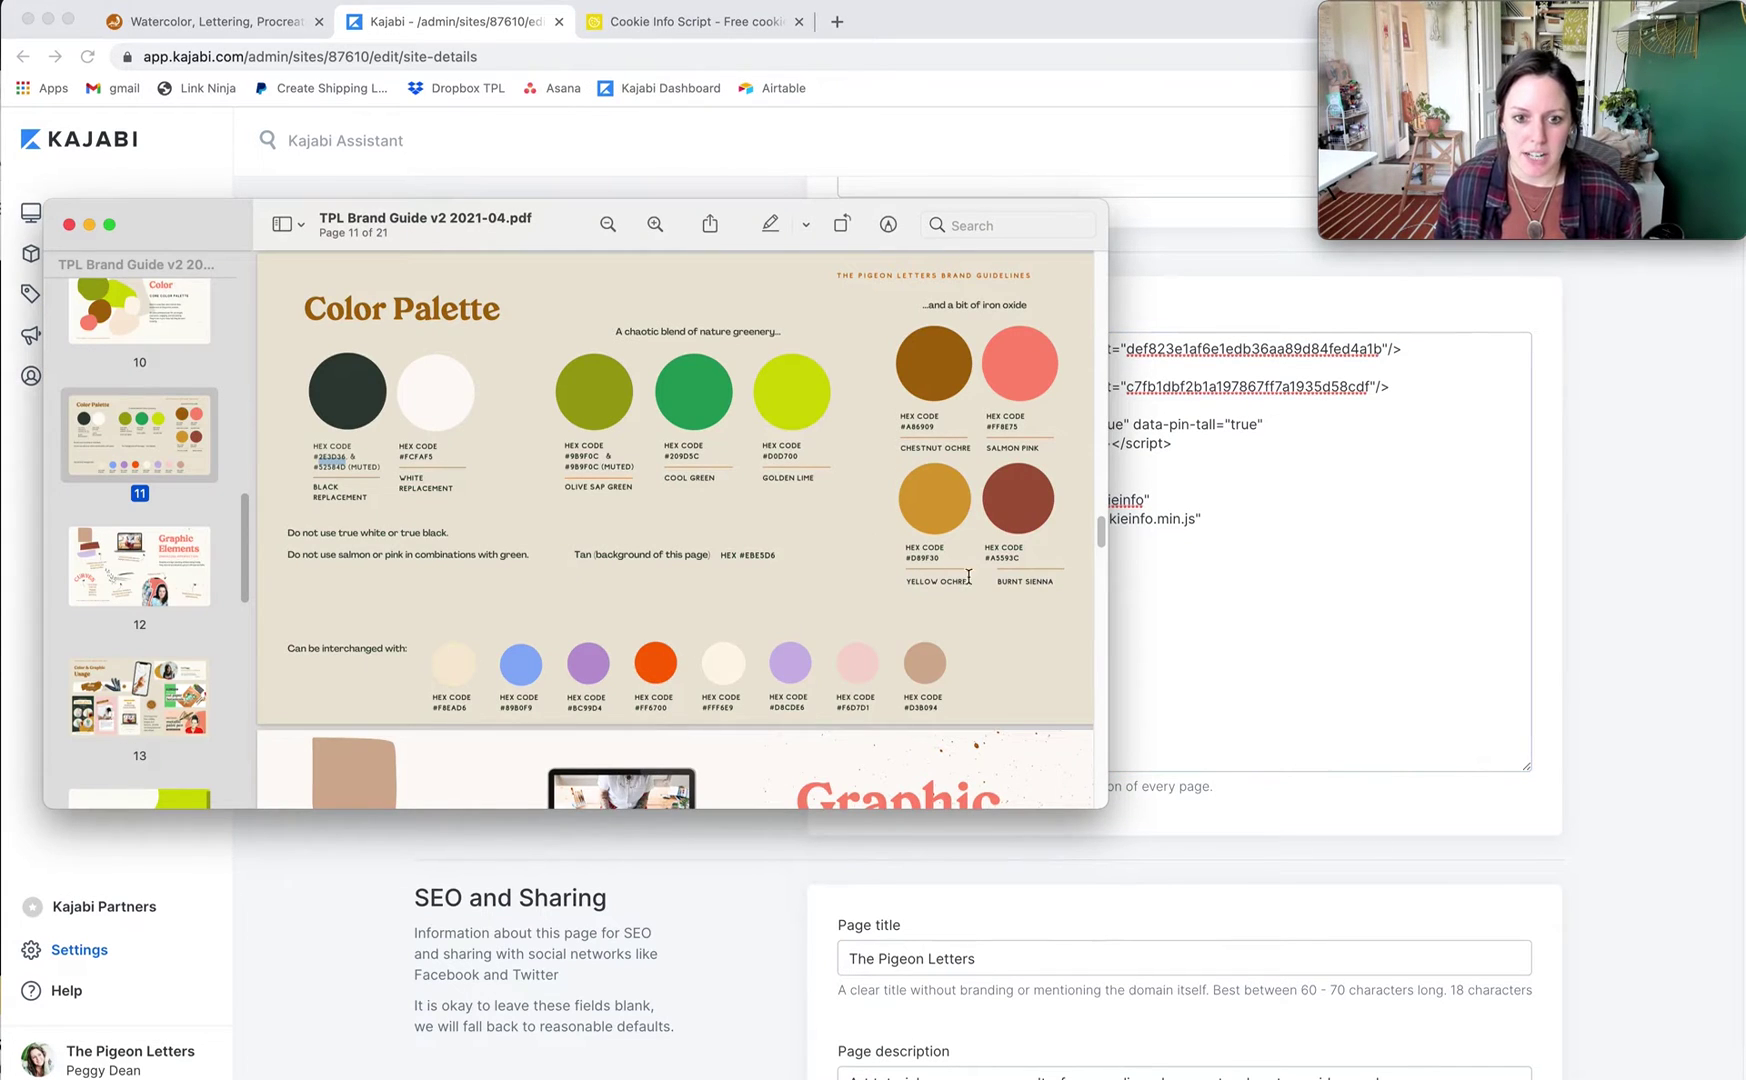
click(1011, 424)
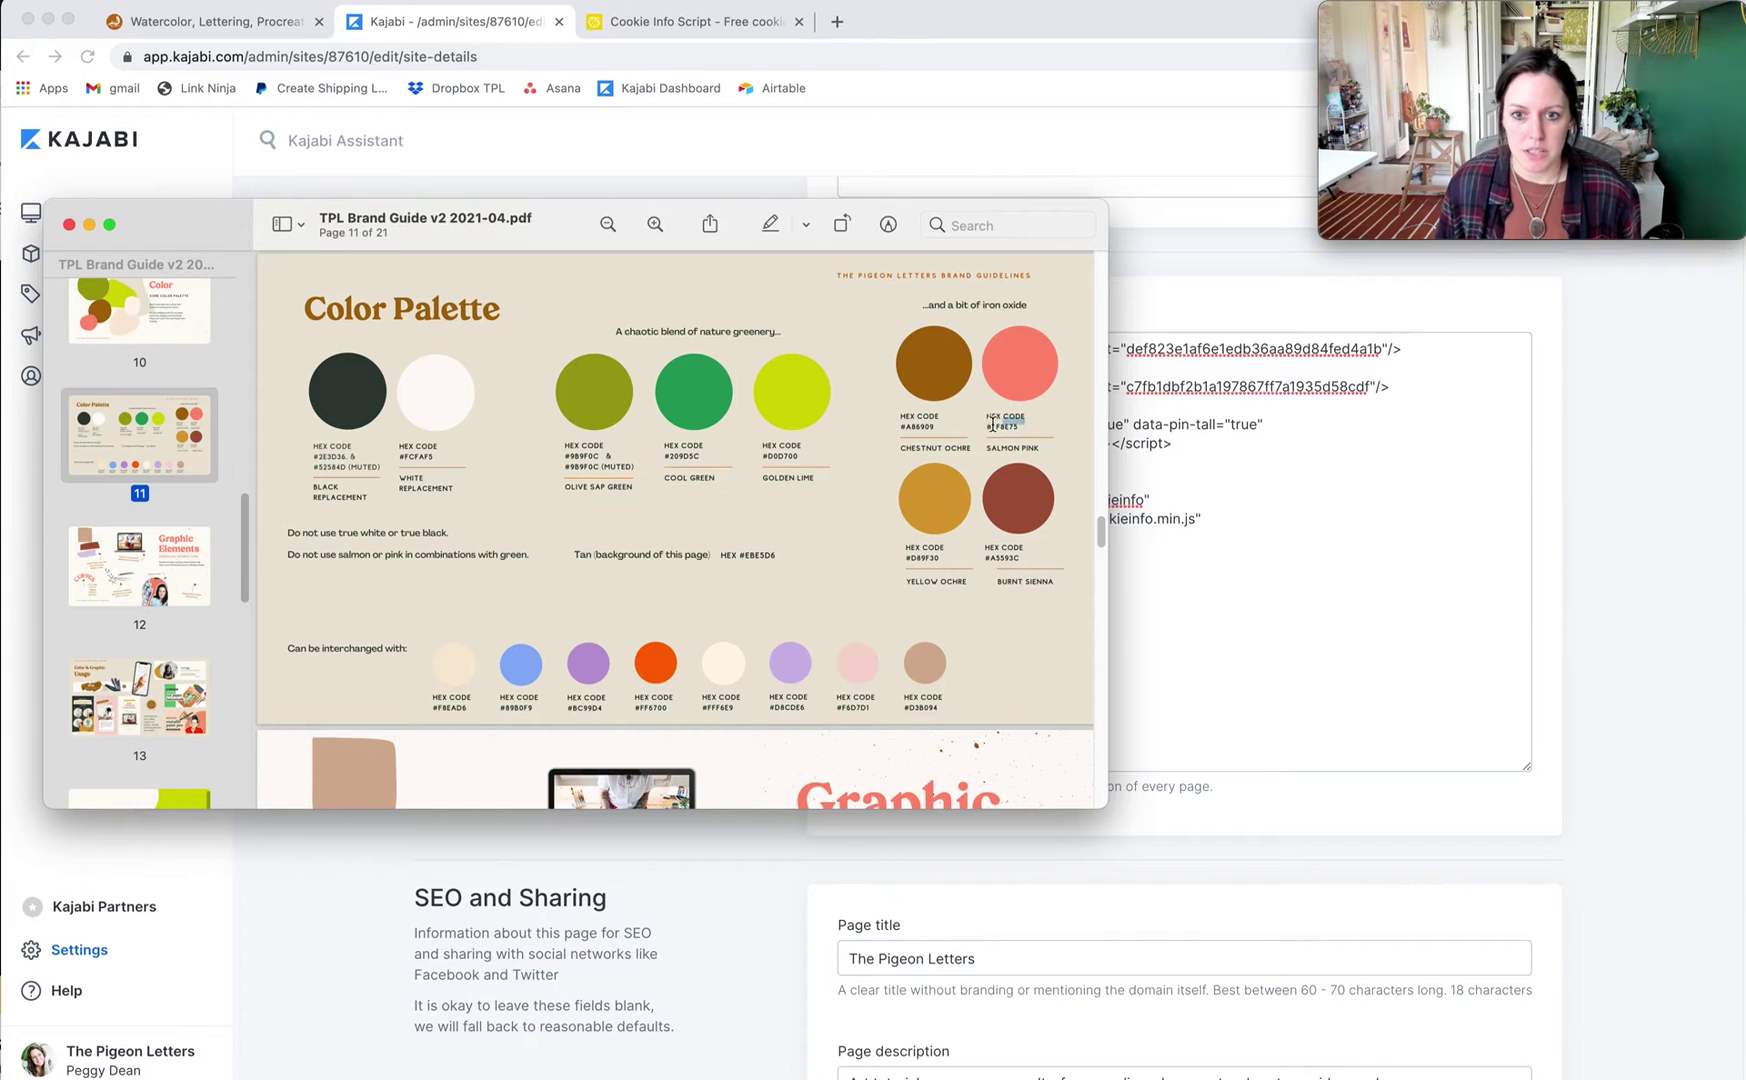
drag(987, 426, 1018, 428)
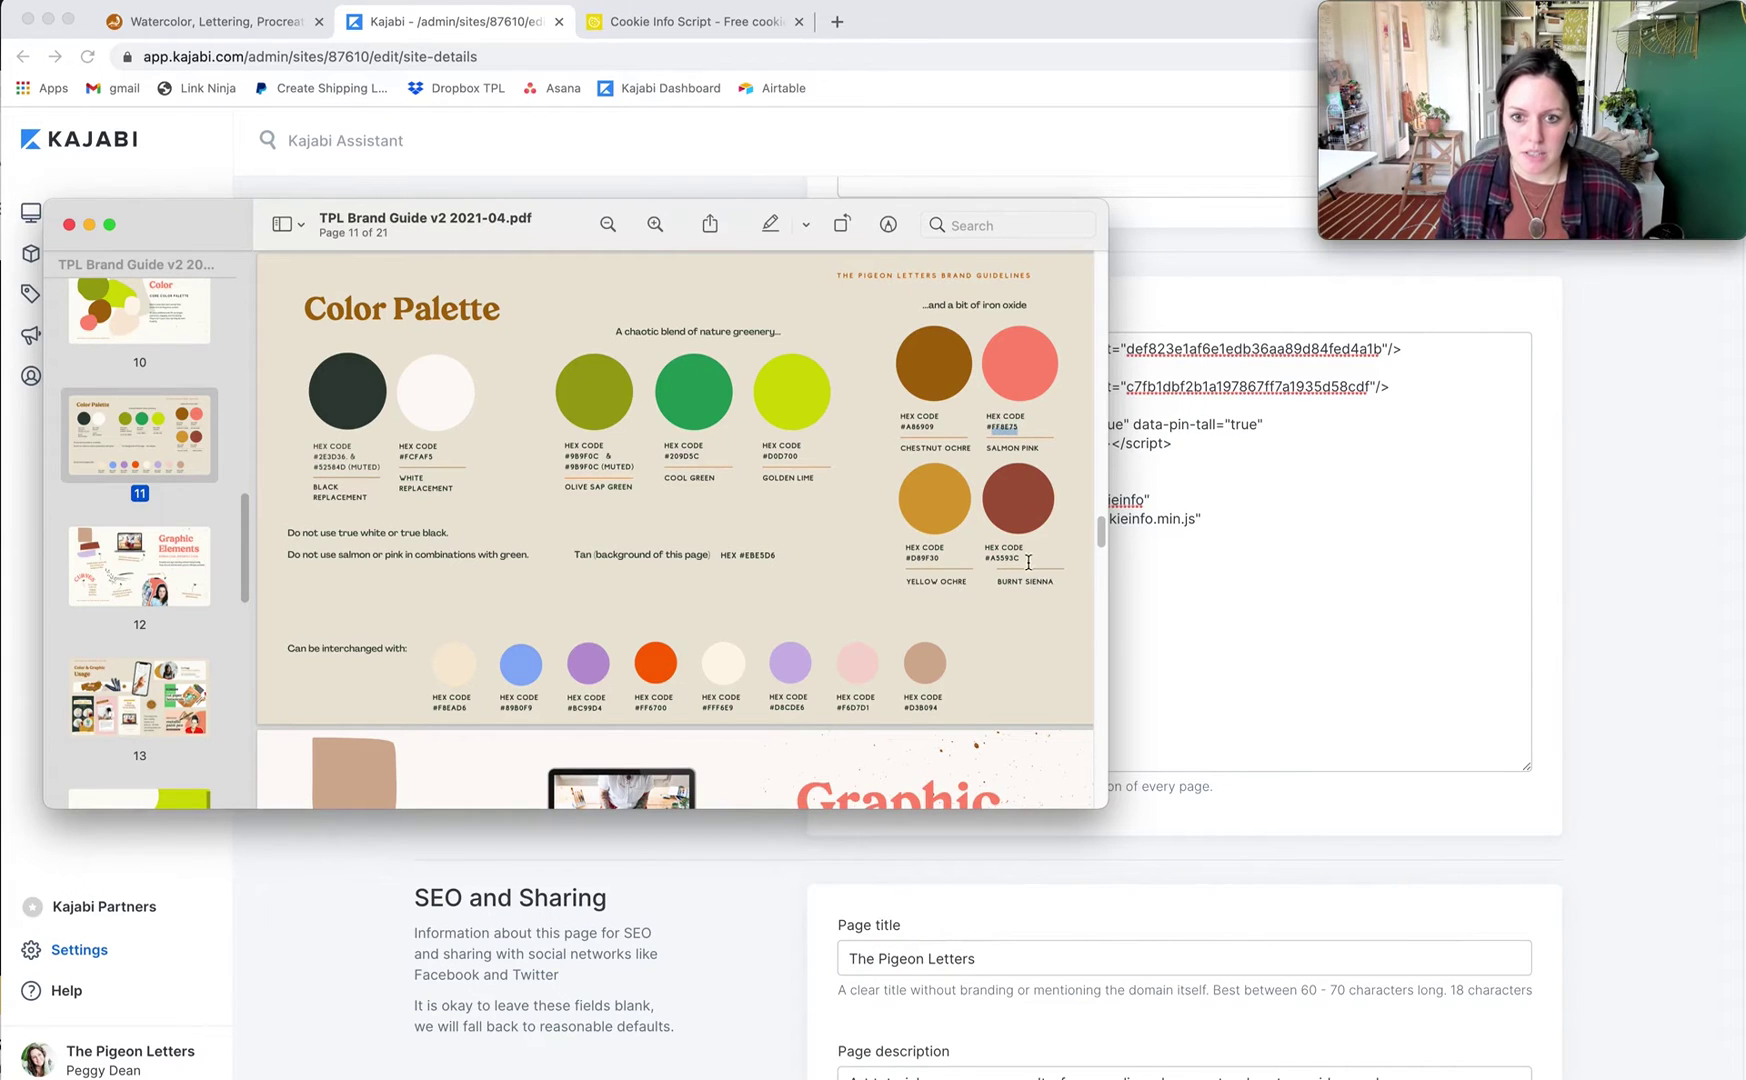
key(super+Tab)
double_click(985, 575)
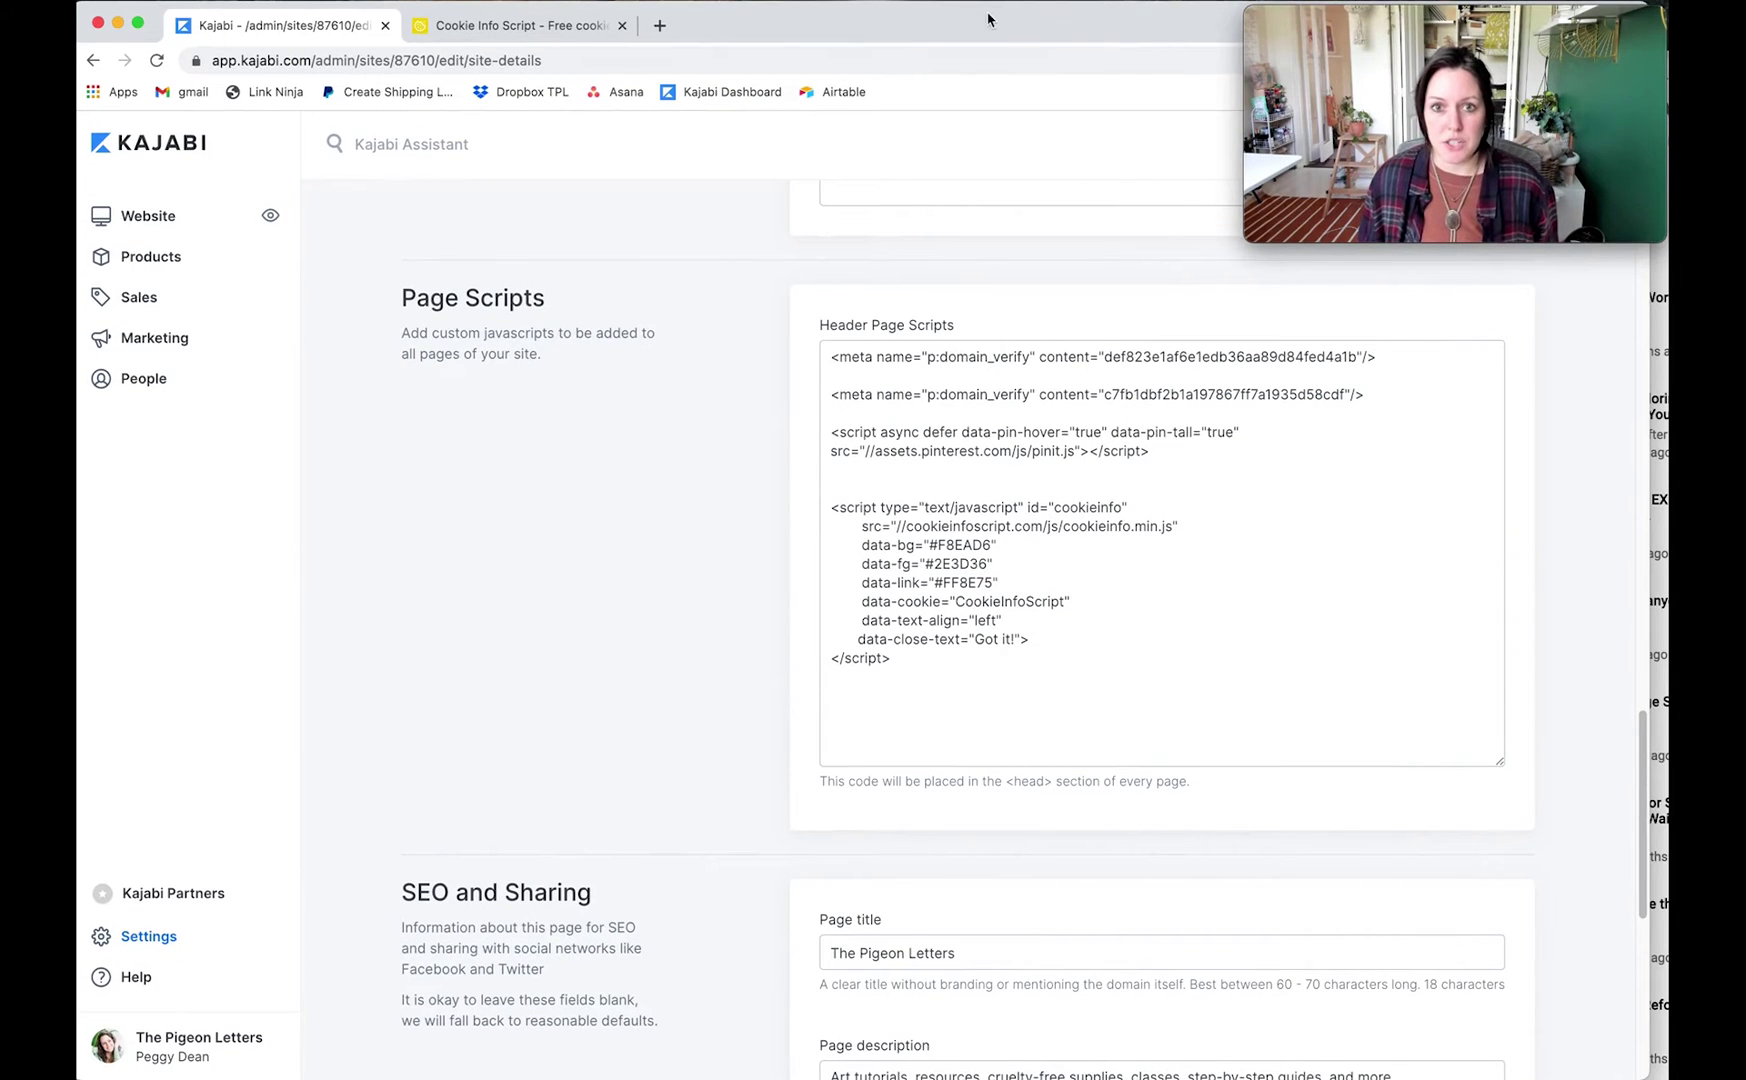
- Examine the data-attributes listed on the Cookie Info Script site for a button background colour option
drag(996, 27, 1013, 30)
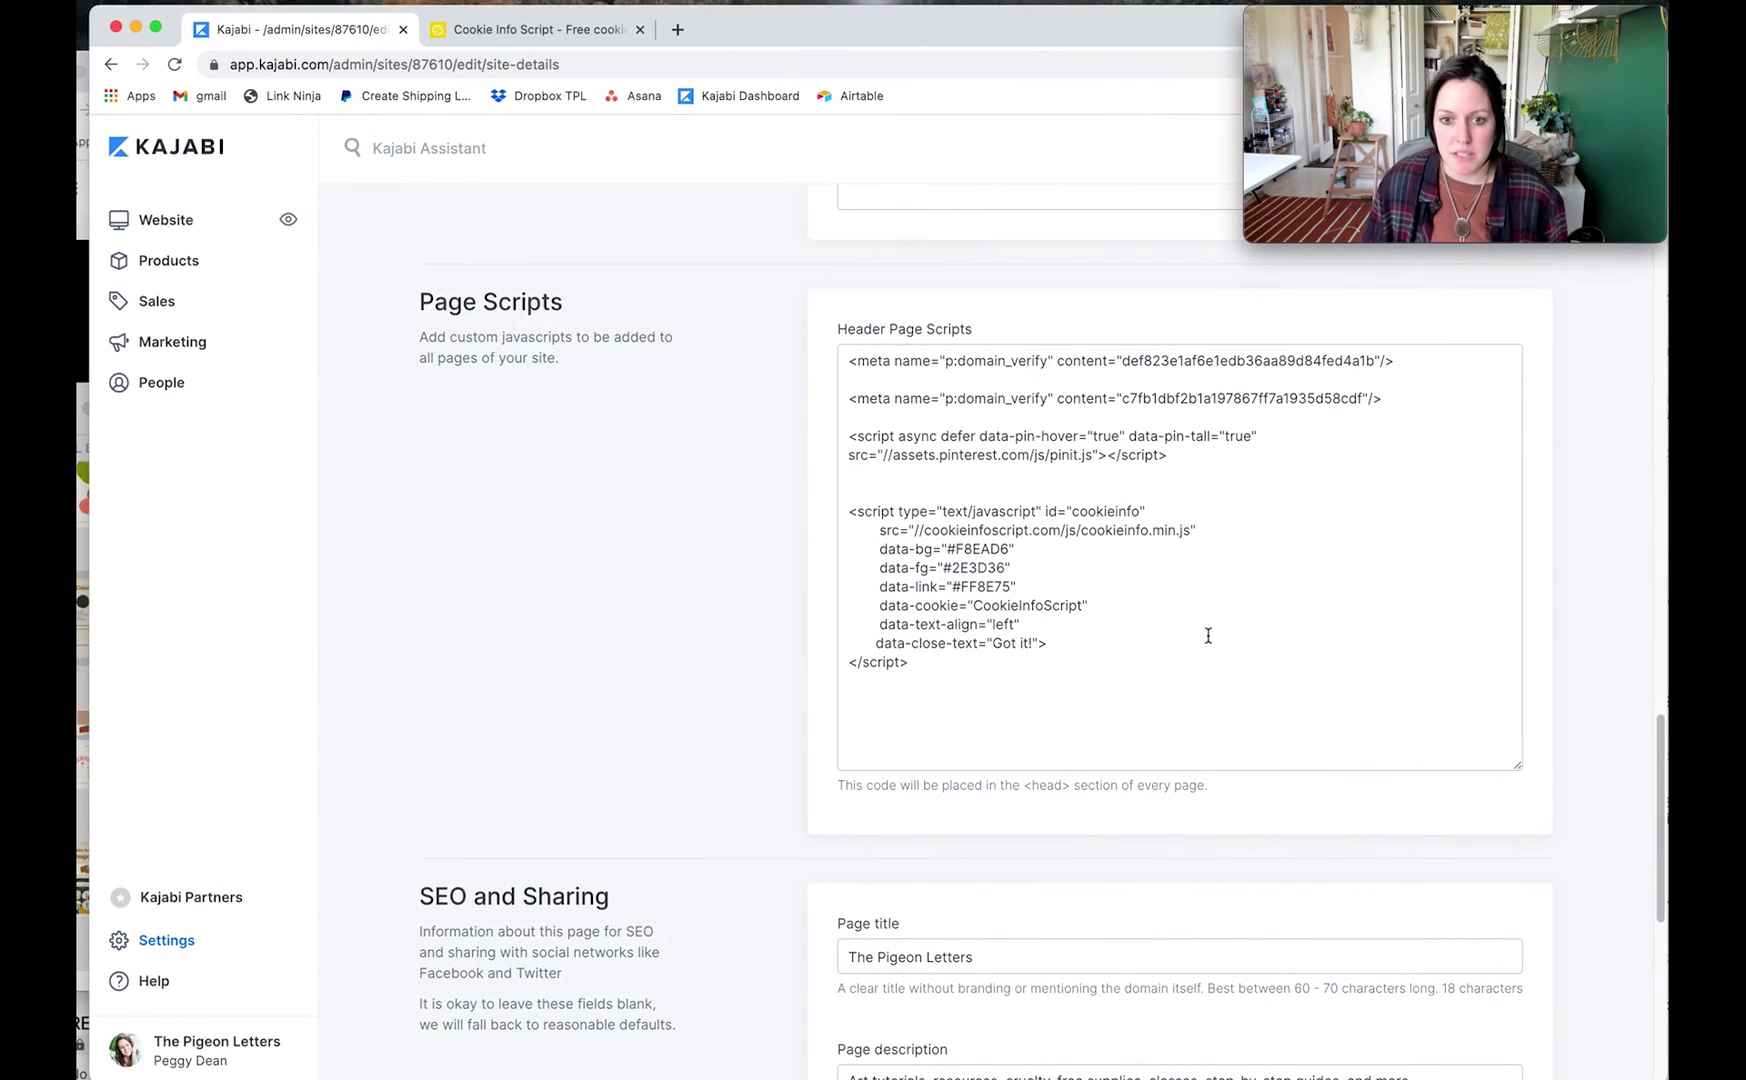
click(524, 31)
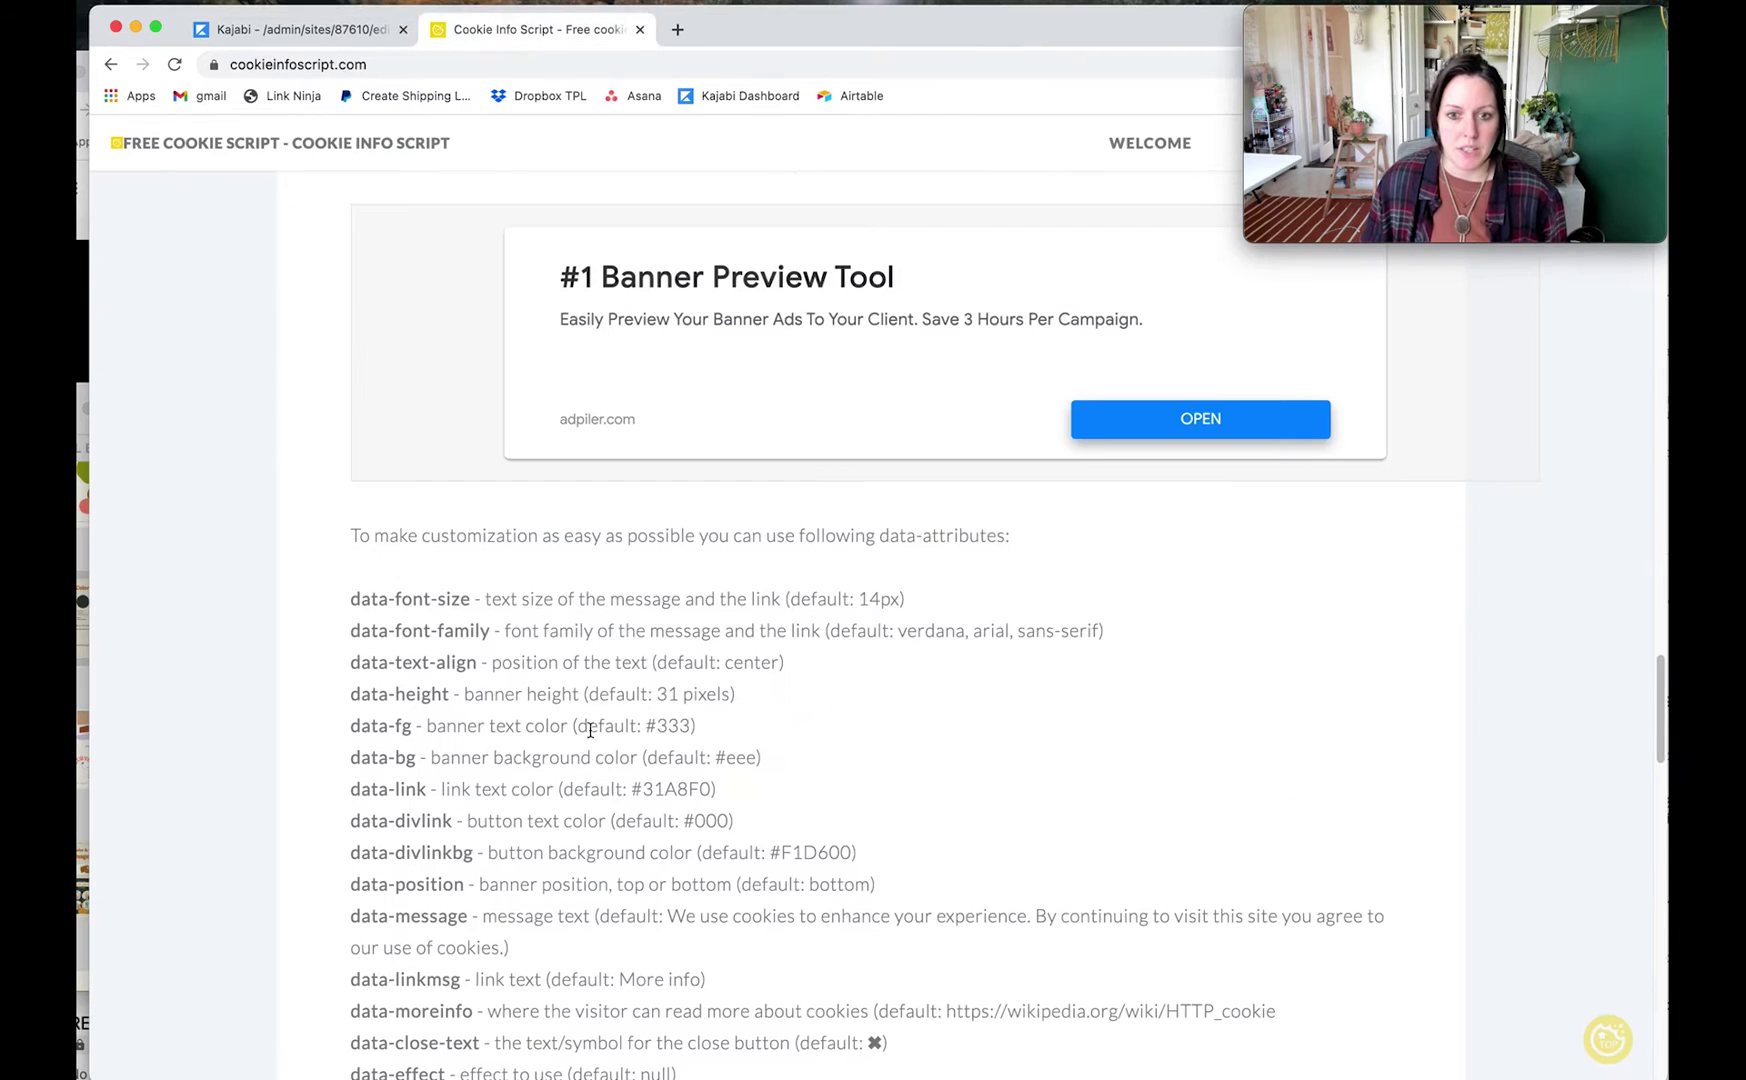
click(283, 31)
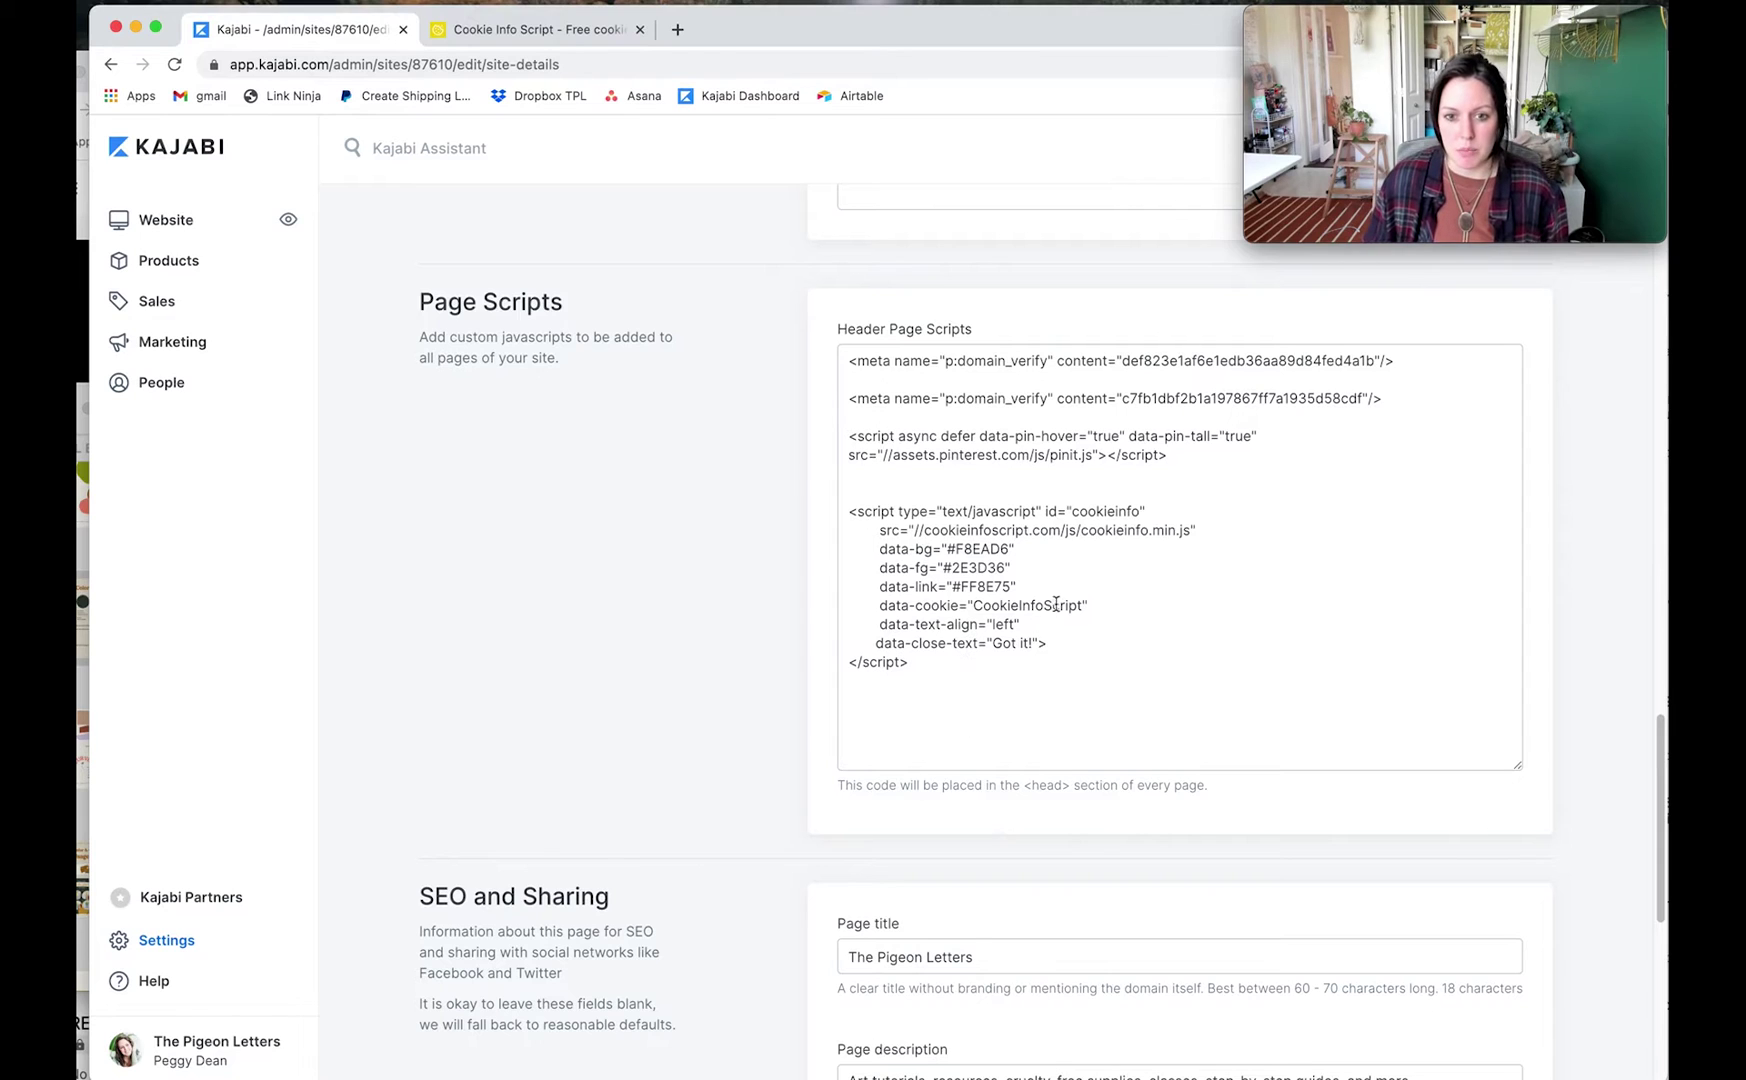
click(534, 27)
scroll(831, 691, down, 10)
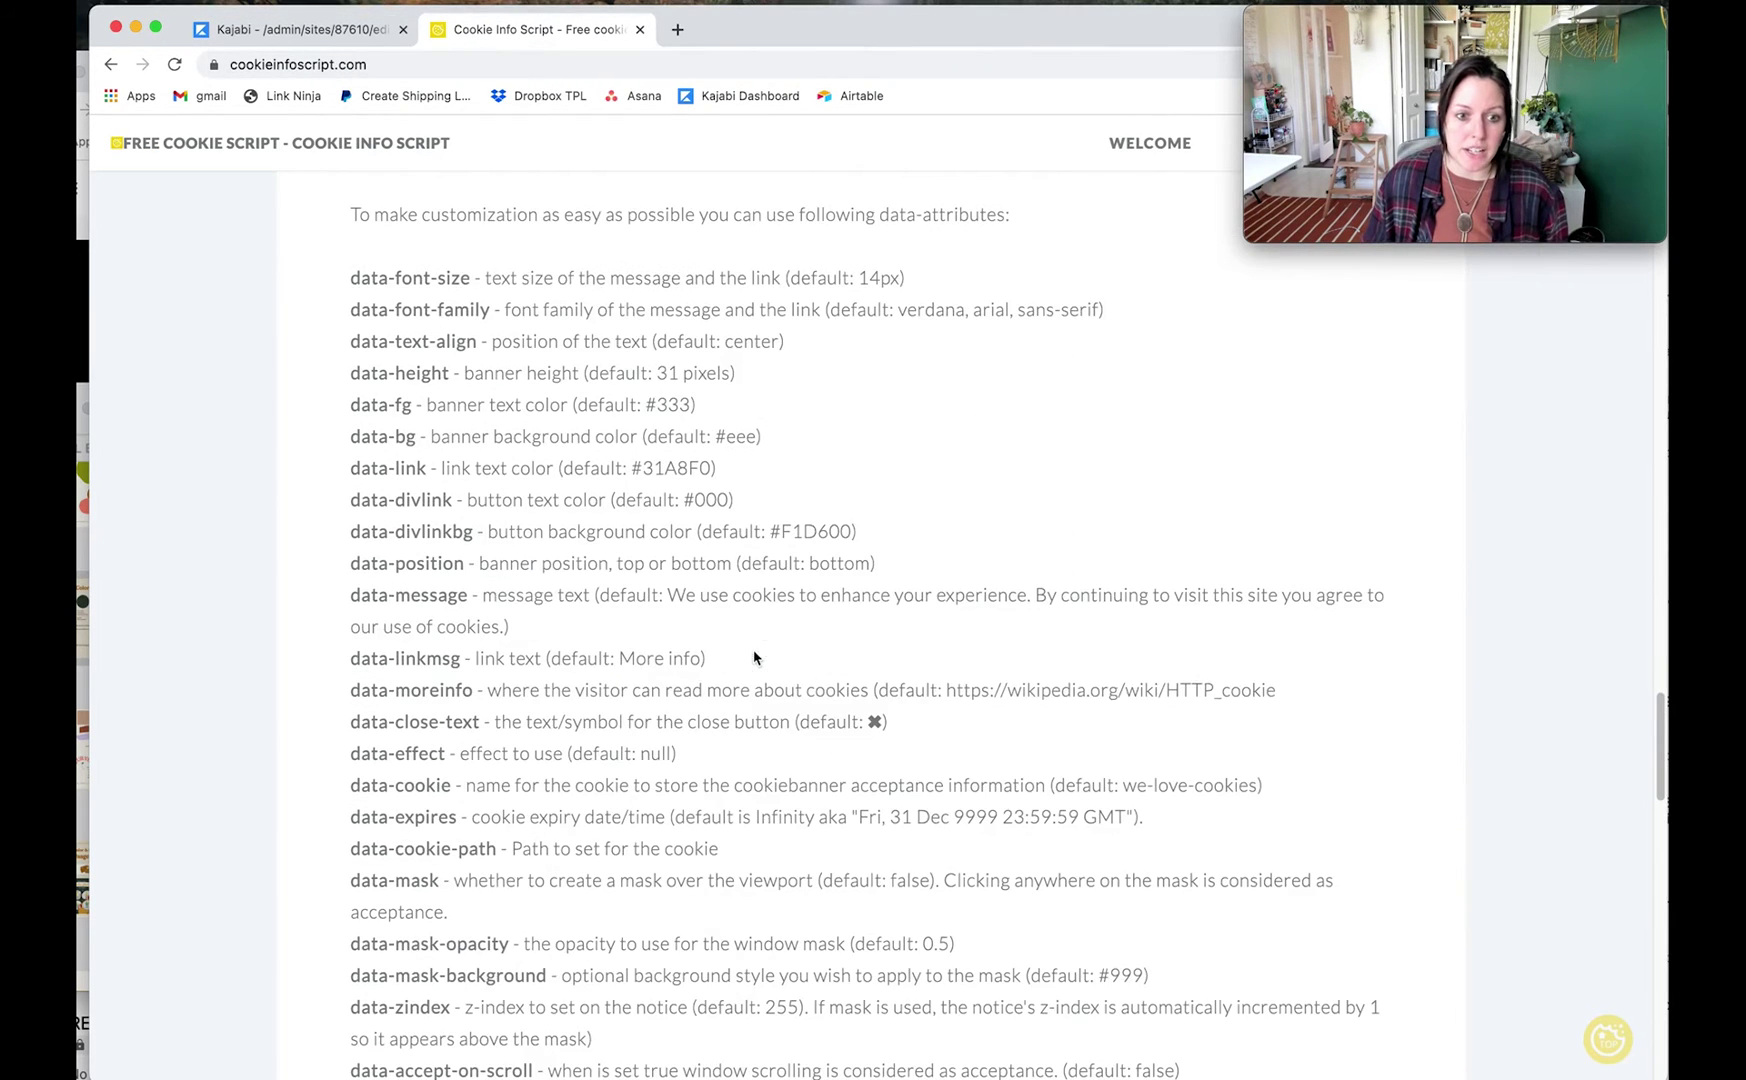
scroll(835, 670, down, 4)
scroll(586, 492, up, 8)
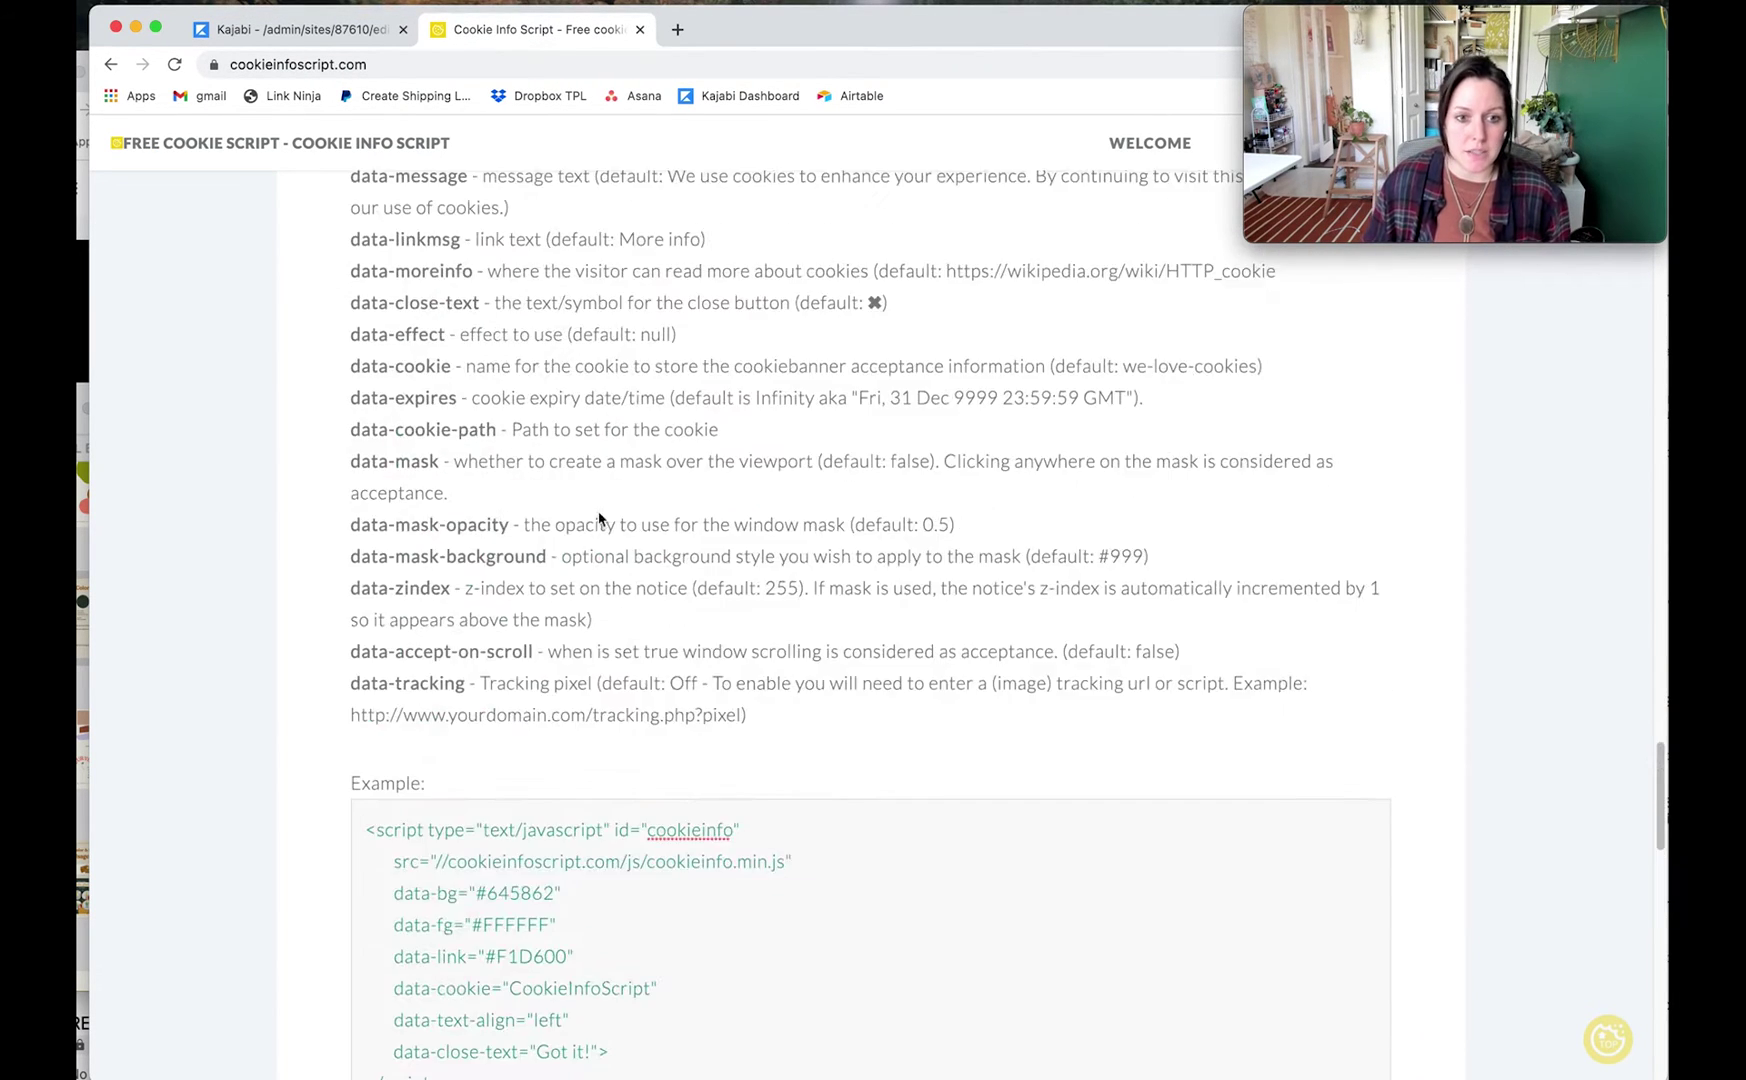
scroll(439, 385, up, 3)
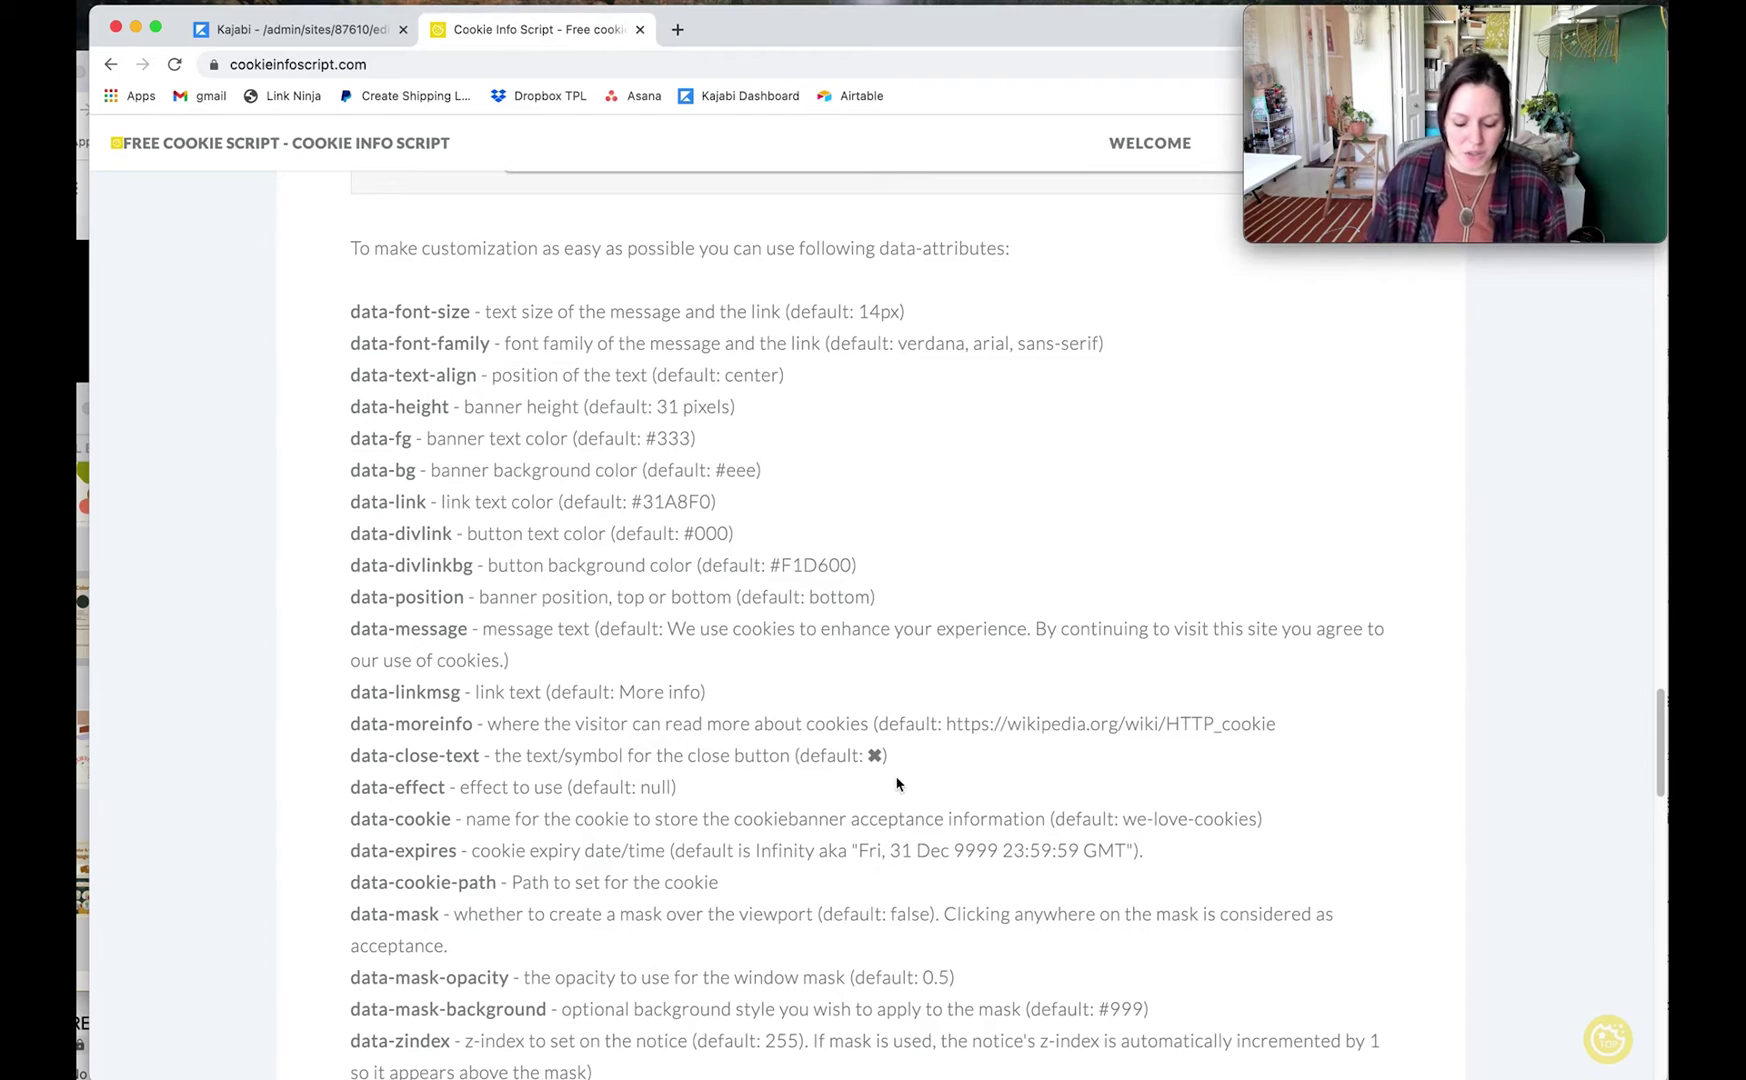
drag(695, 561, 430, 566)
click(621, 583)
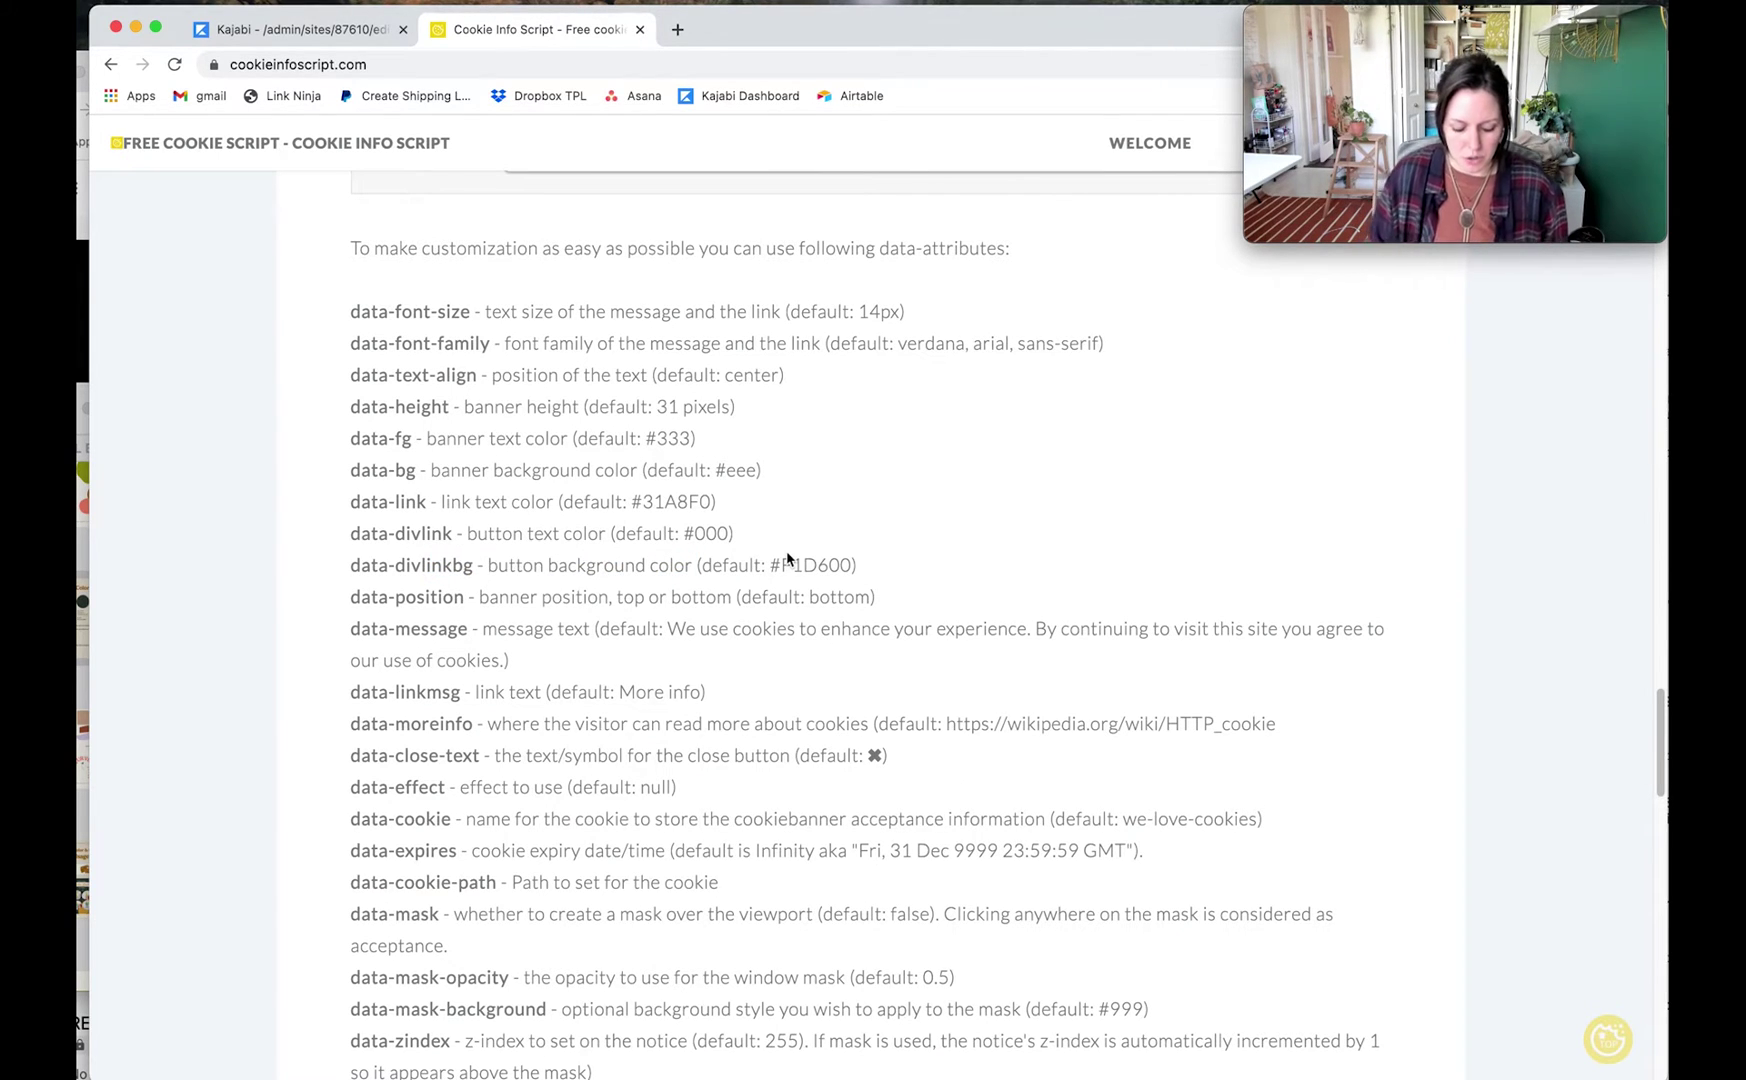
- Search the Cookie Info Script page for "button" and highlight the data-divlinkbg attribute line
key(super+f)
text(buttno)
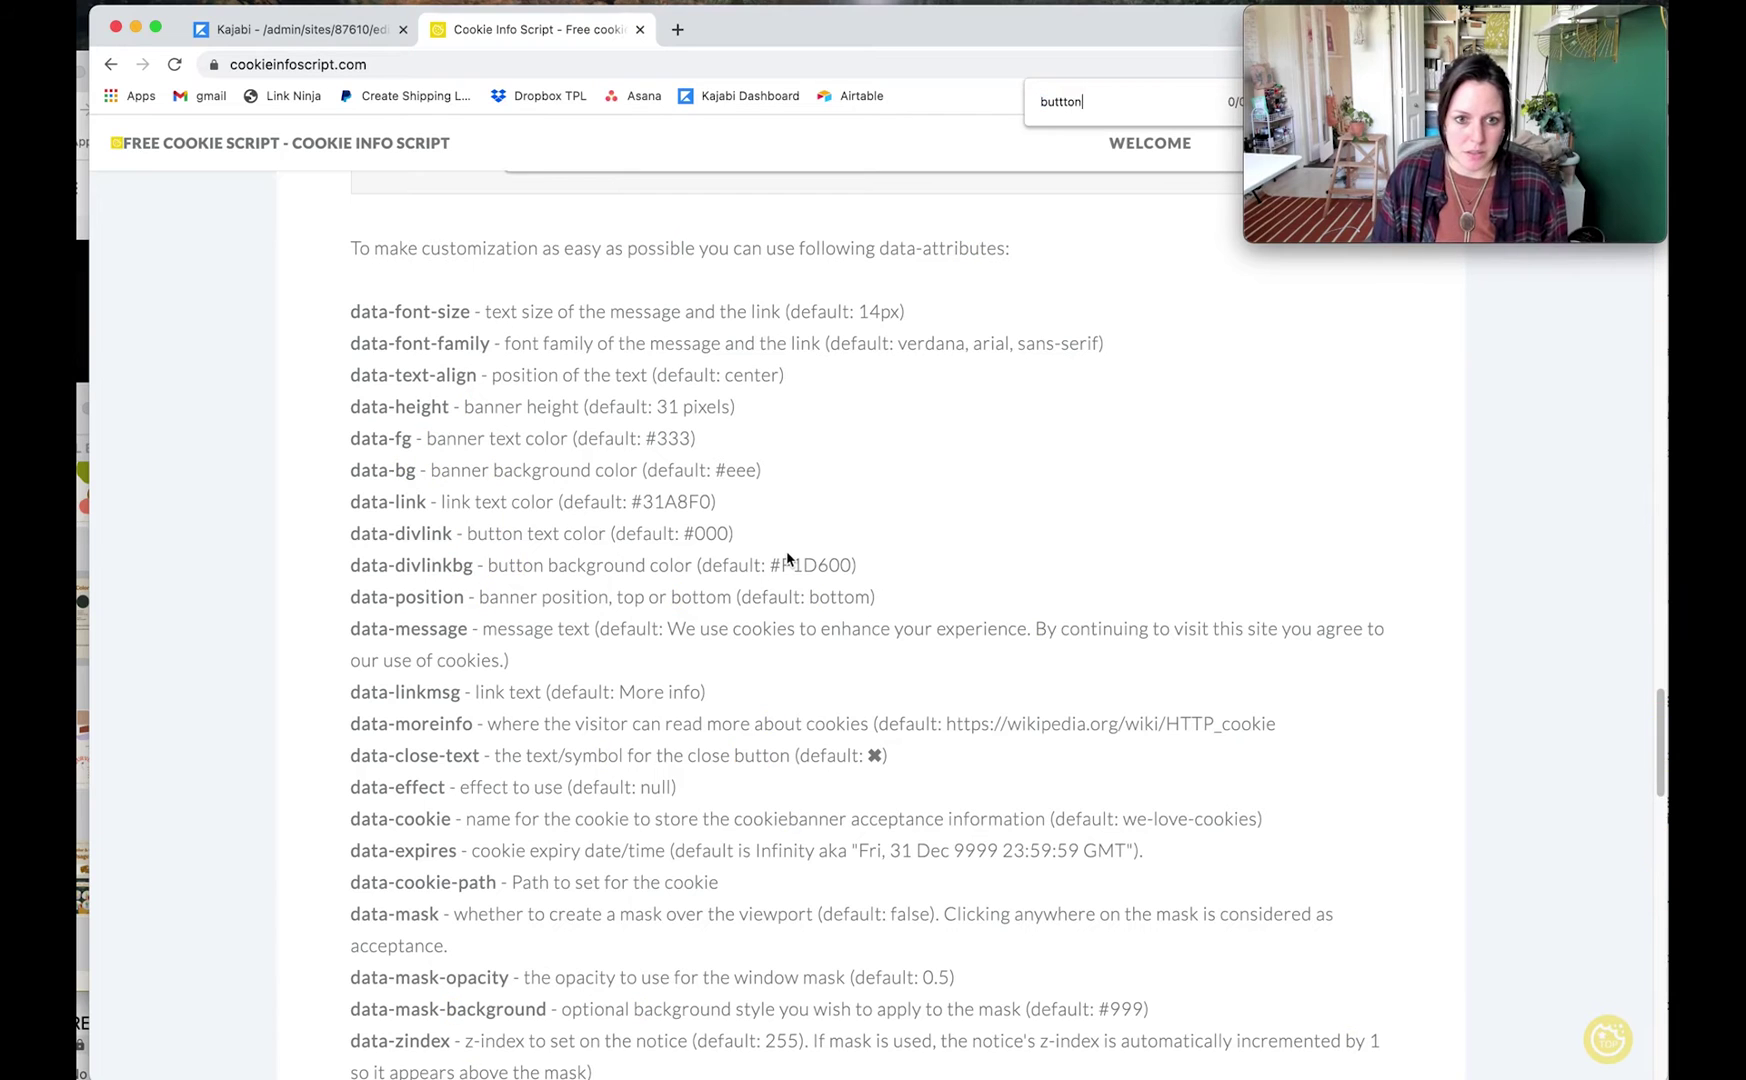
key(BackSpace)
key(BackSpace)
text(on)
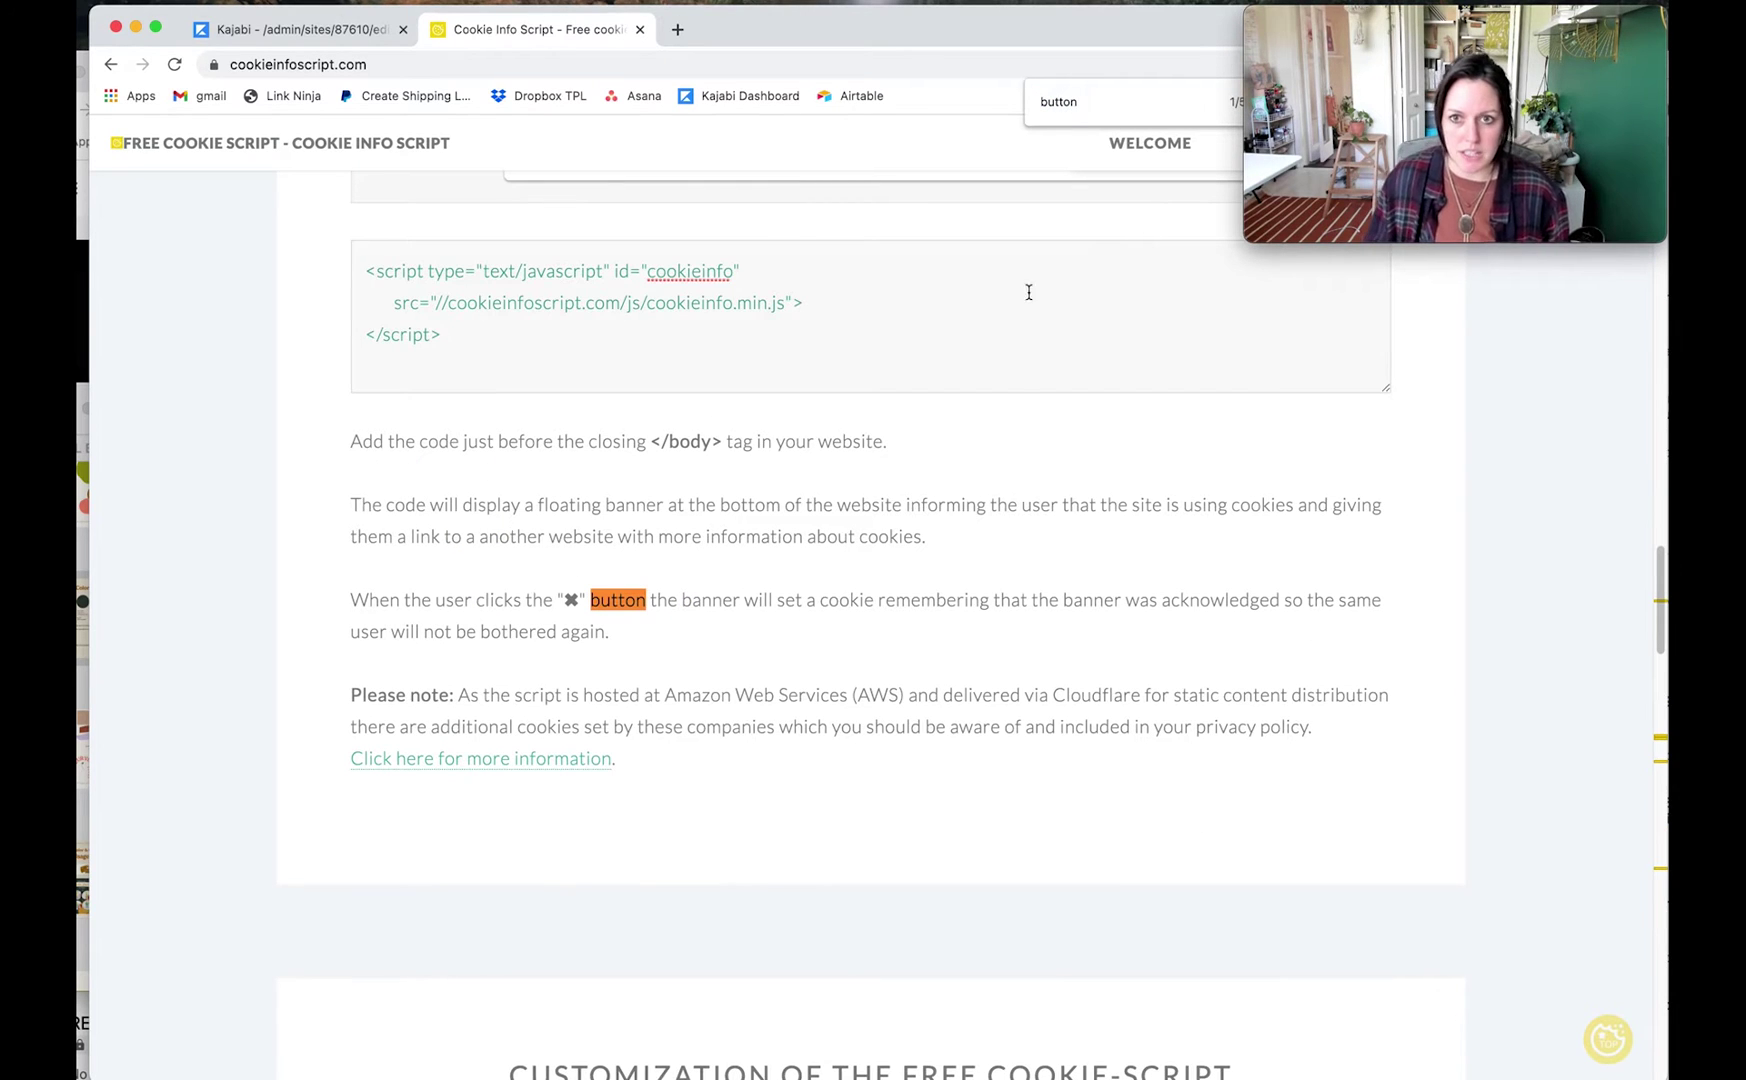
scroll(1020, 383, up, 10)
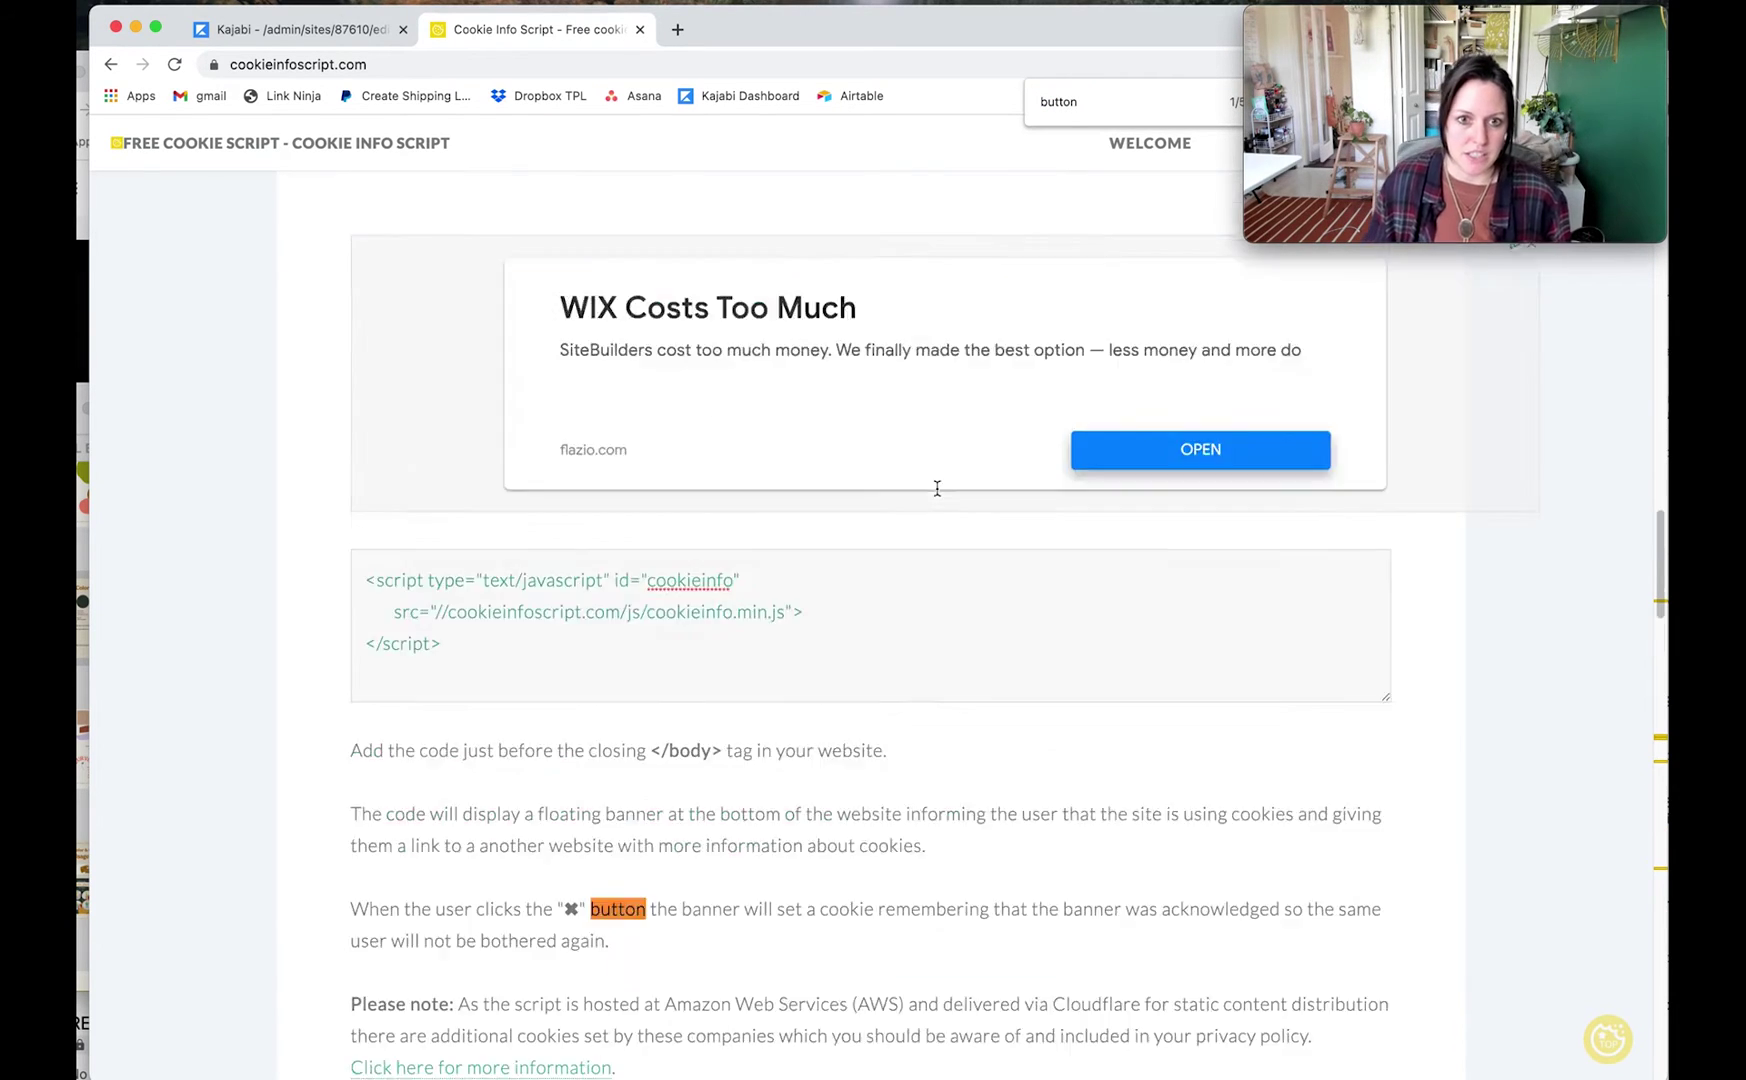
scroll(926, 497, down, 15)
scroll(918, 515, down, 10)
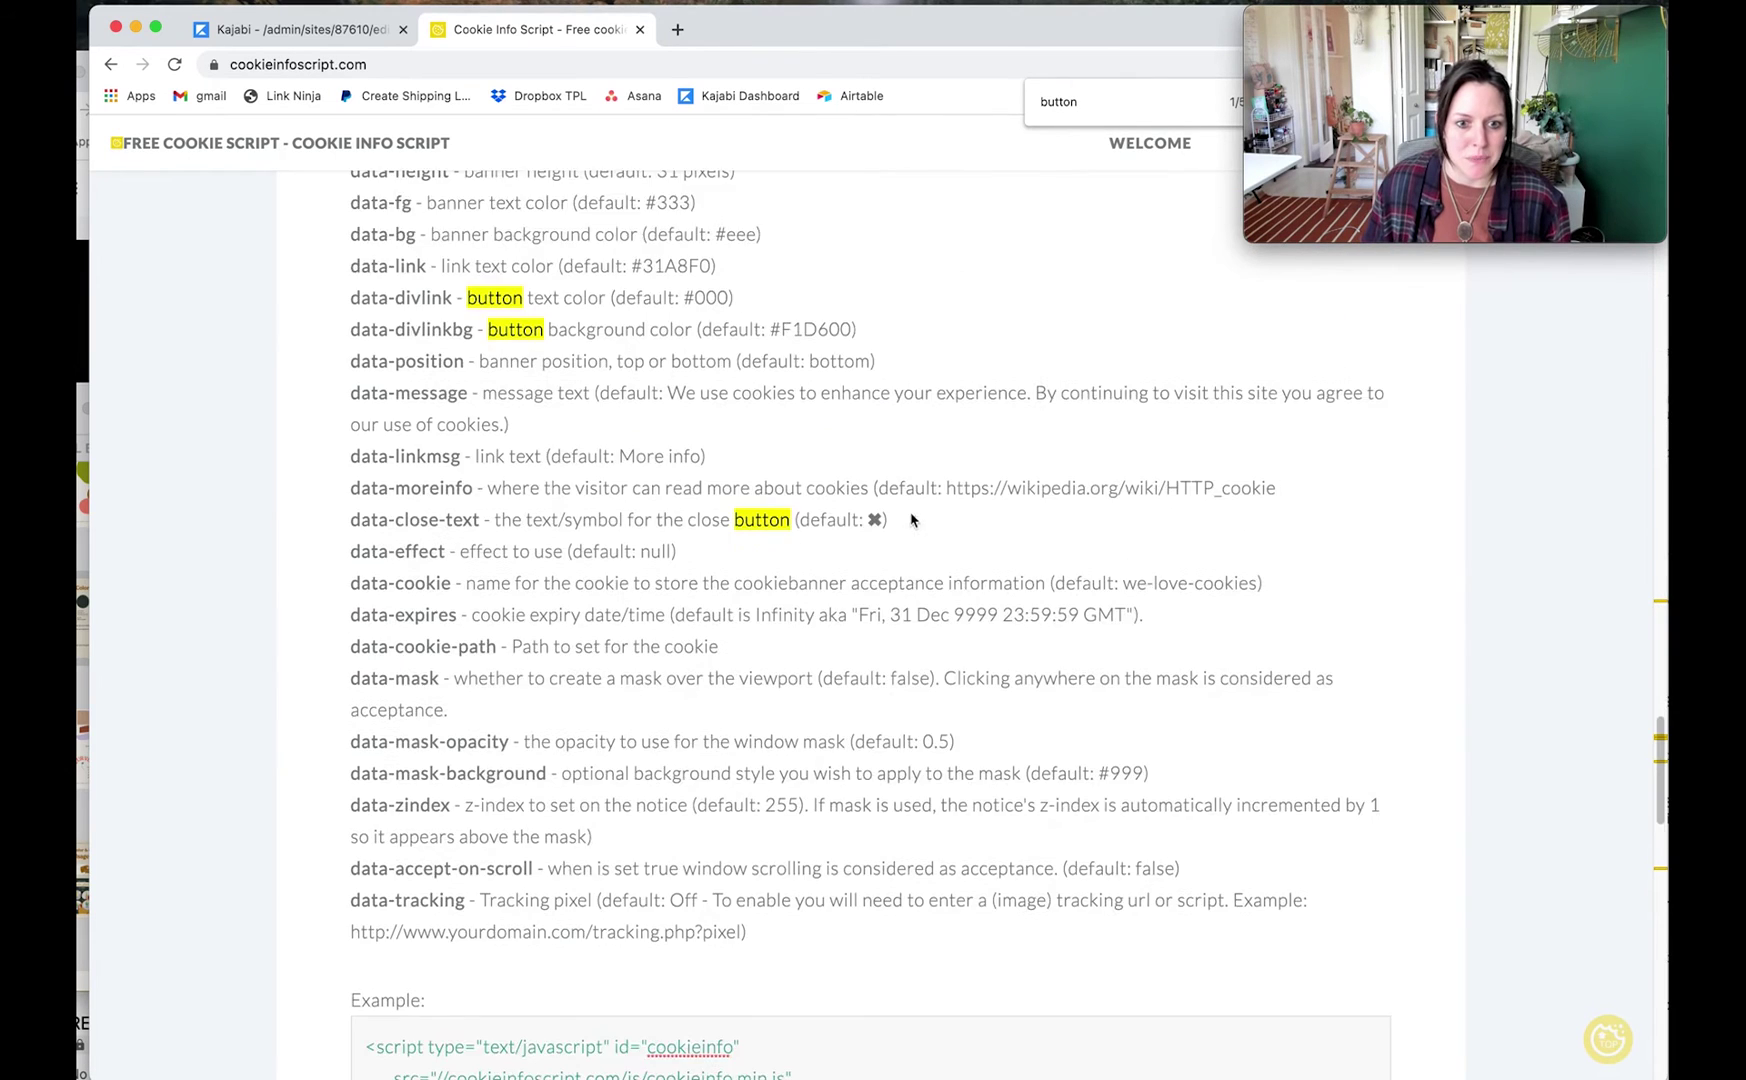
scroll(918, 515, up, 3)
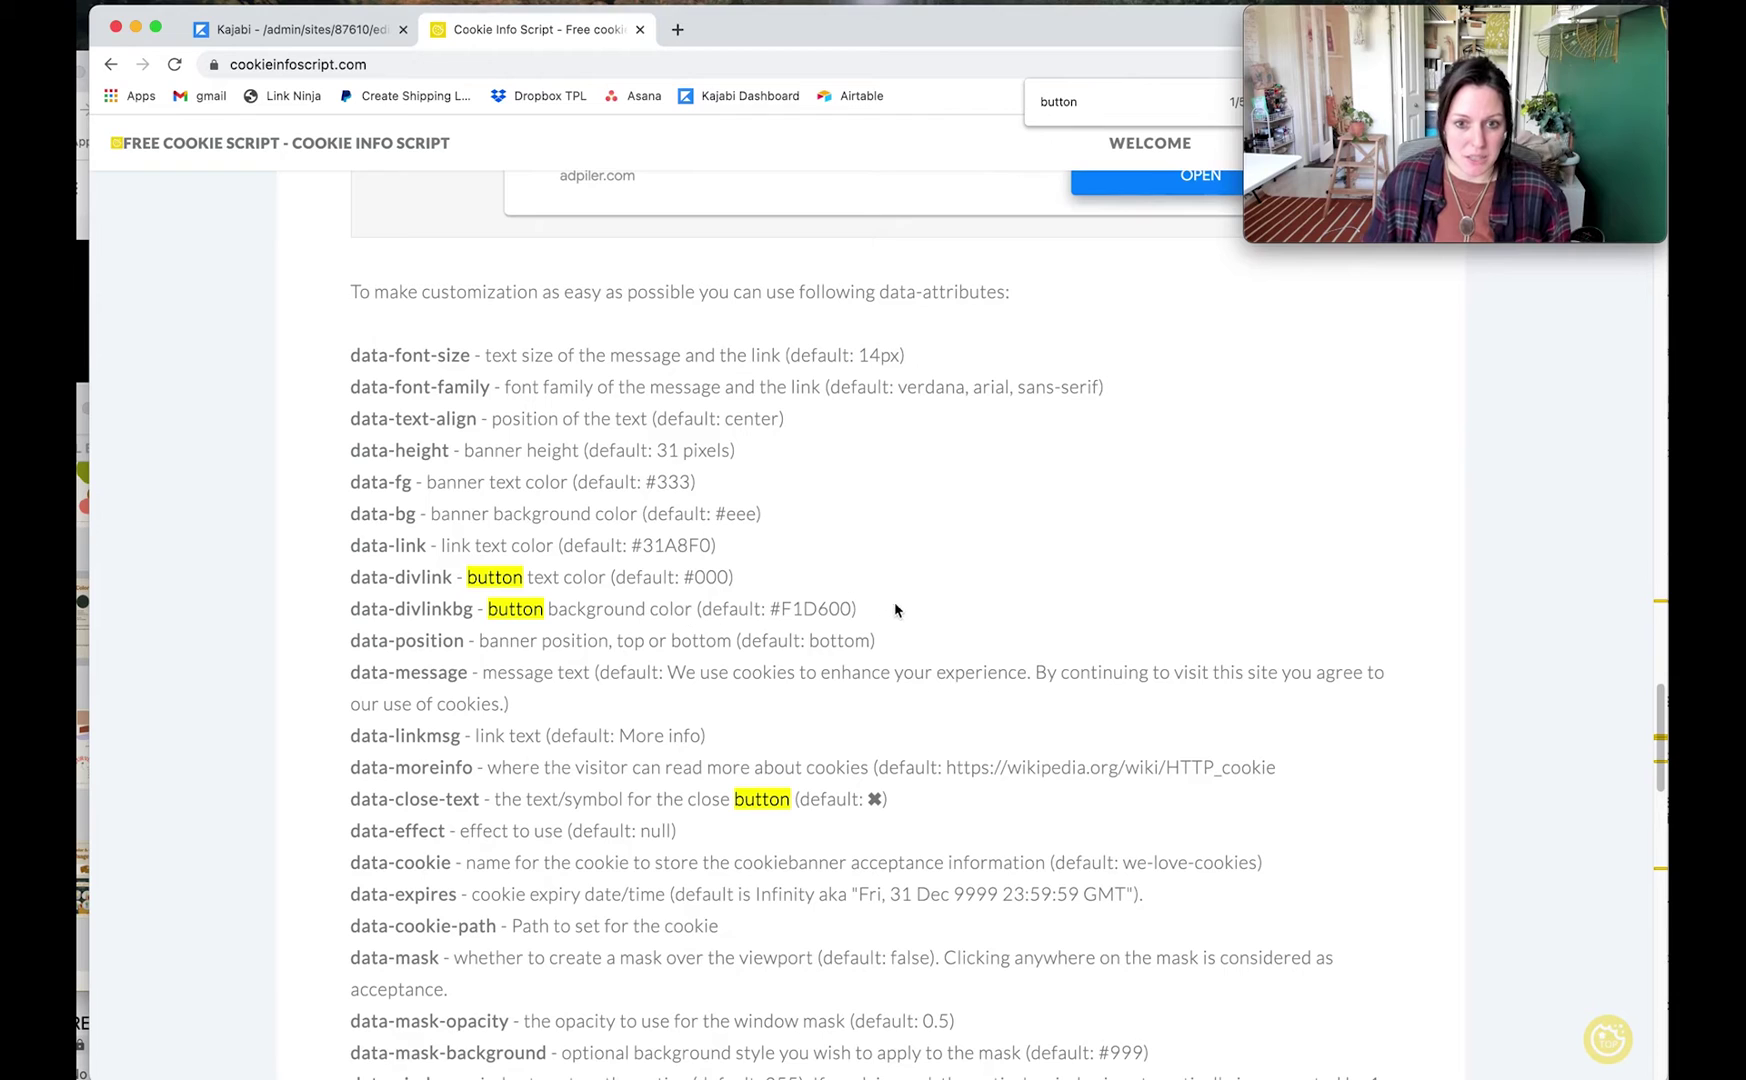
drag(877, 606, 351, 612)
key(super+c)
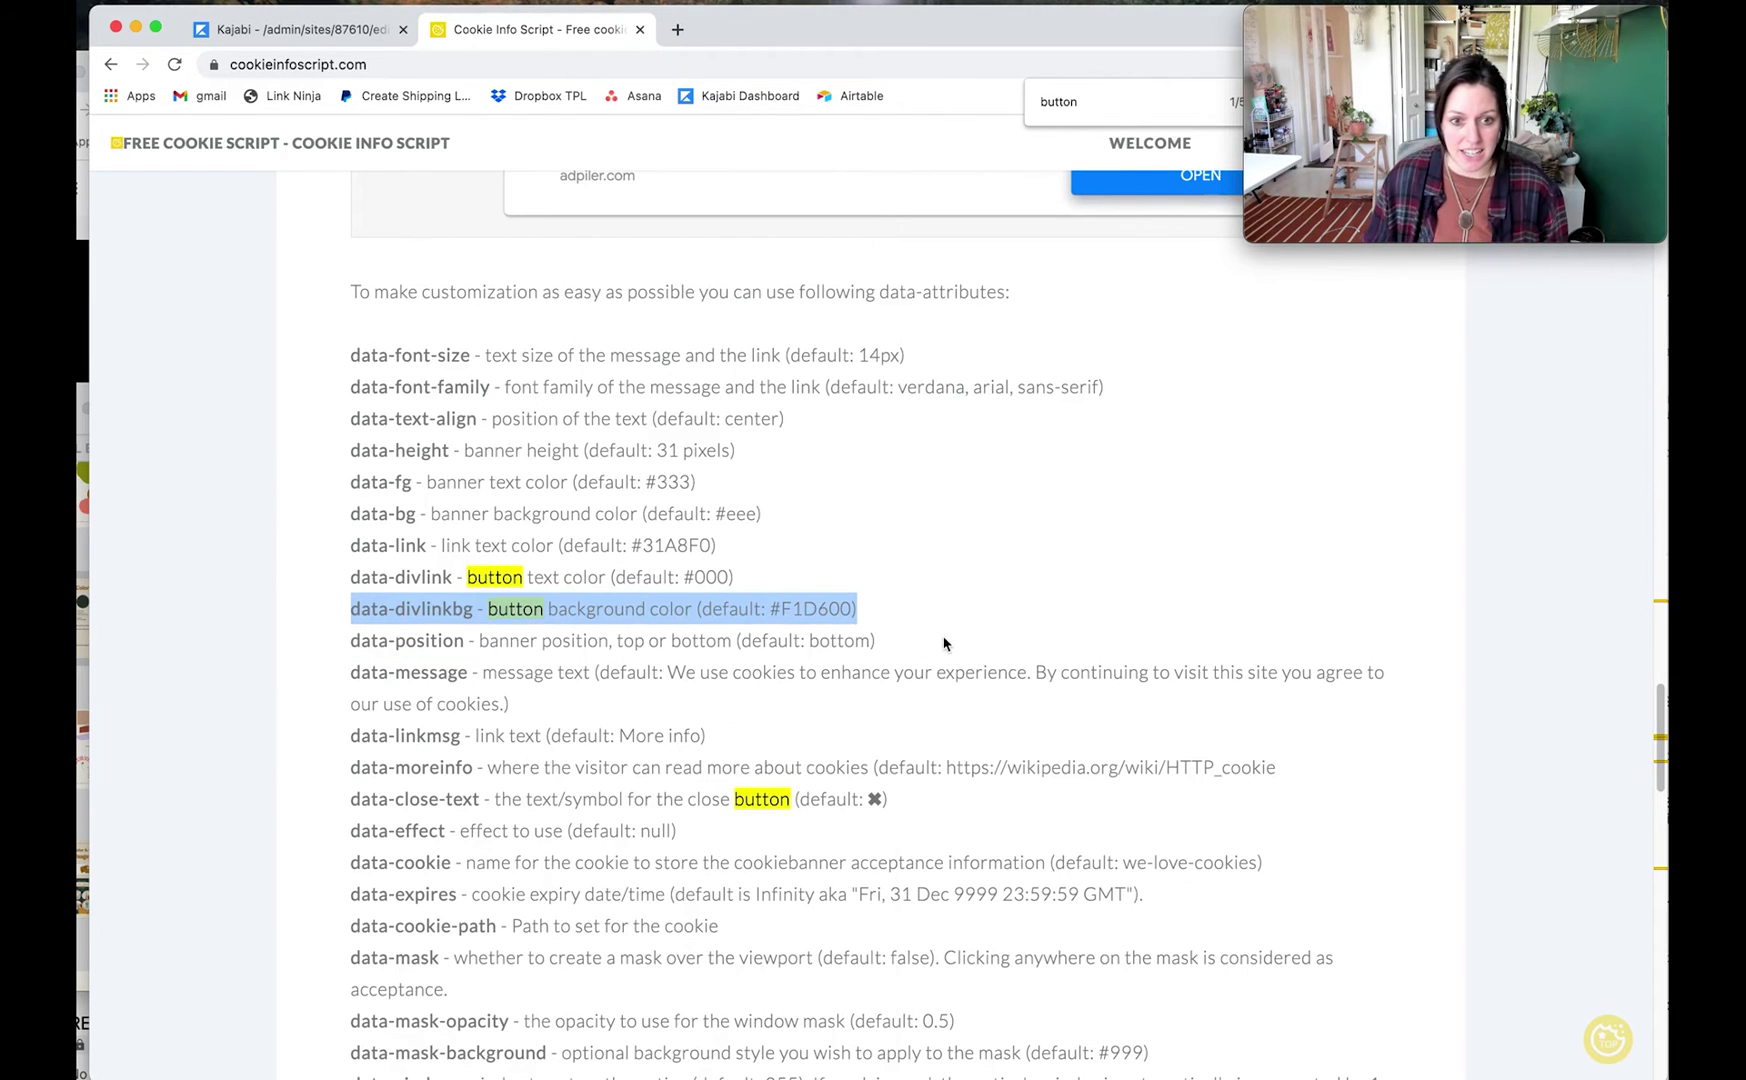
- Switch back to Kajabi and paste the copied data-divlinkbg line on a new line below data-text-align in the header page scripts
click(330, 31)
click(1093, 604)
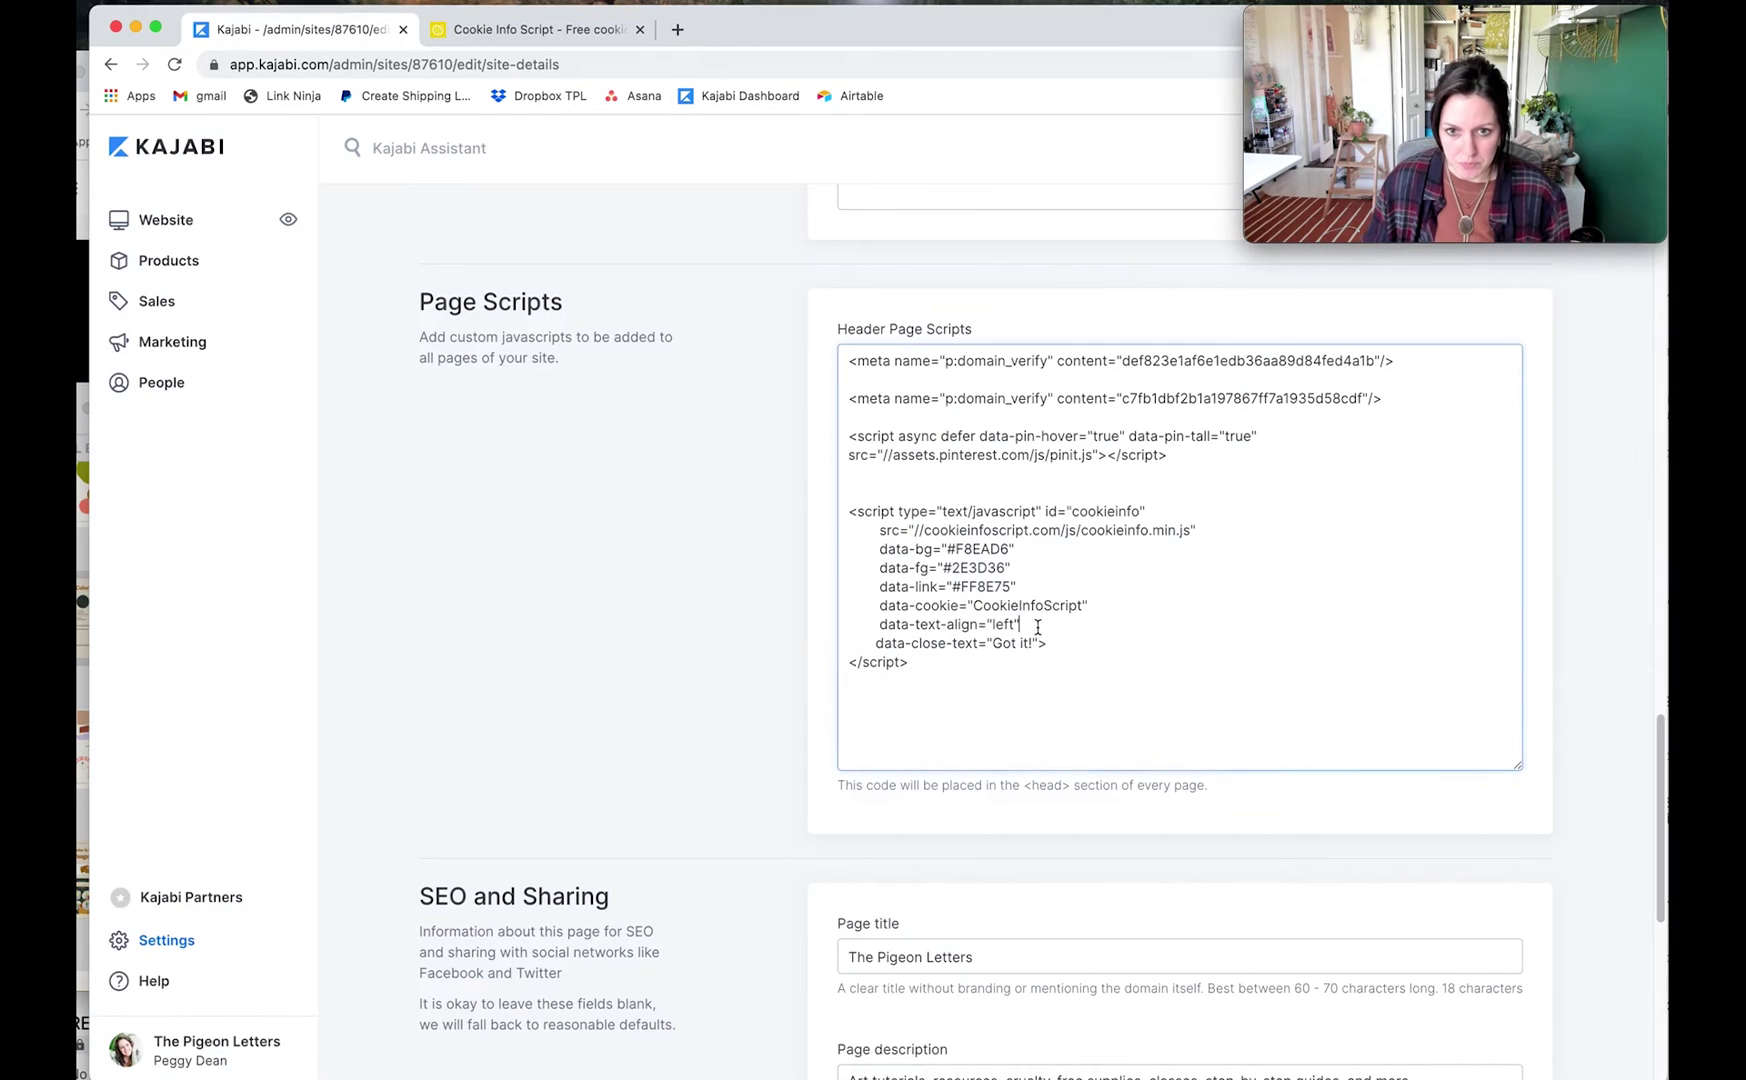
click(1102, 622)
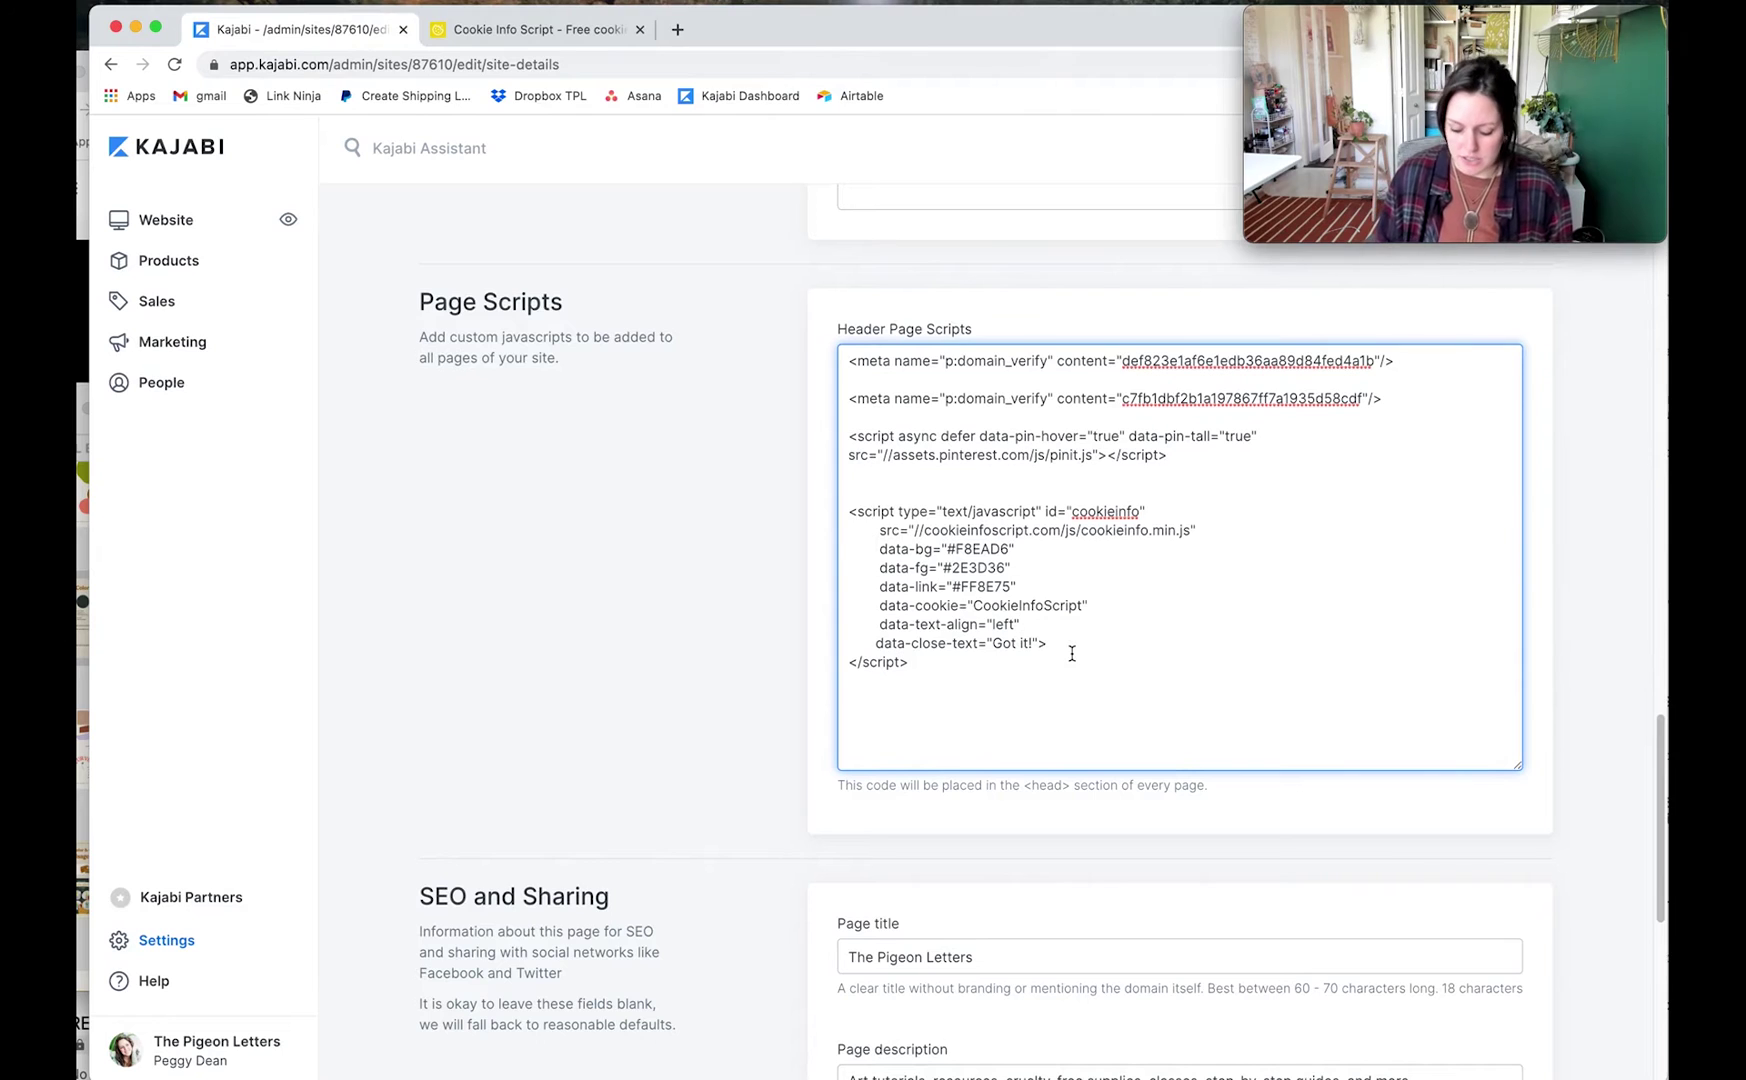
key(Return)
key(Tab)
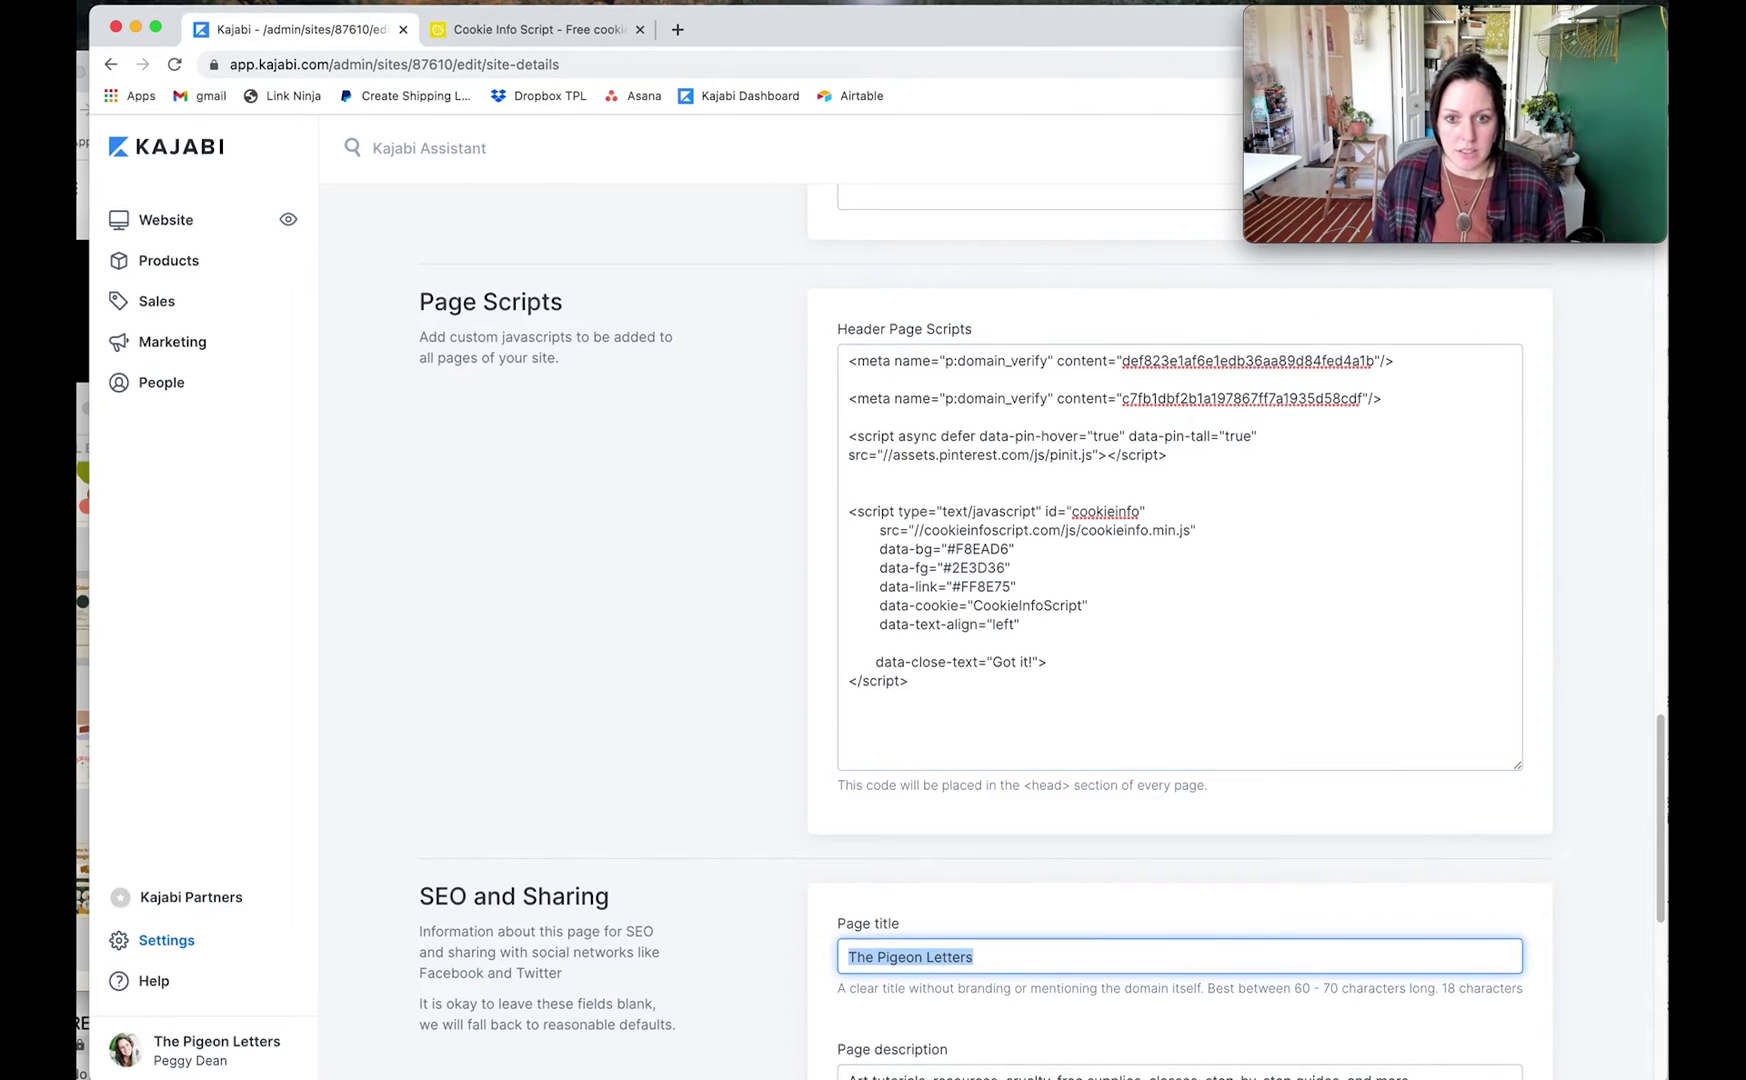
click(1042, 650)
key(super+v)
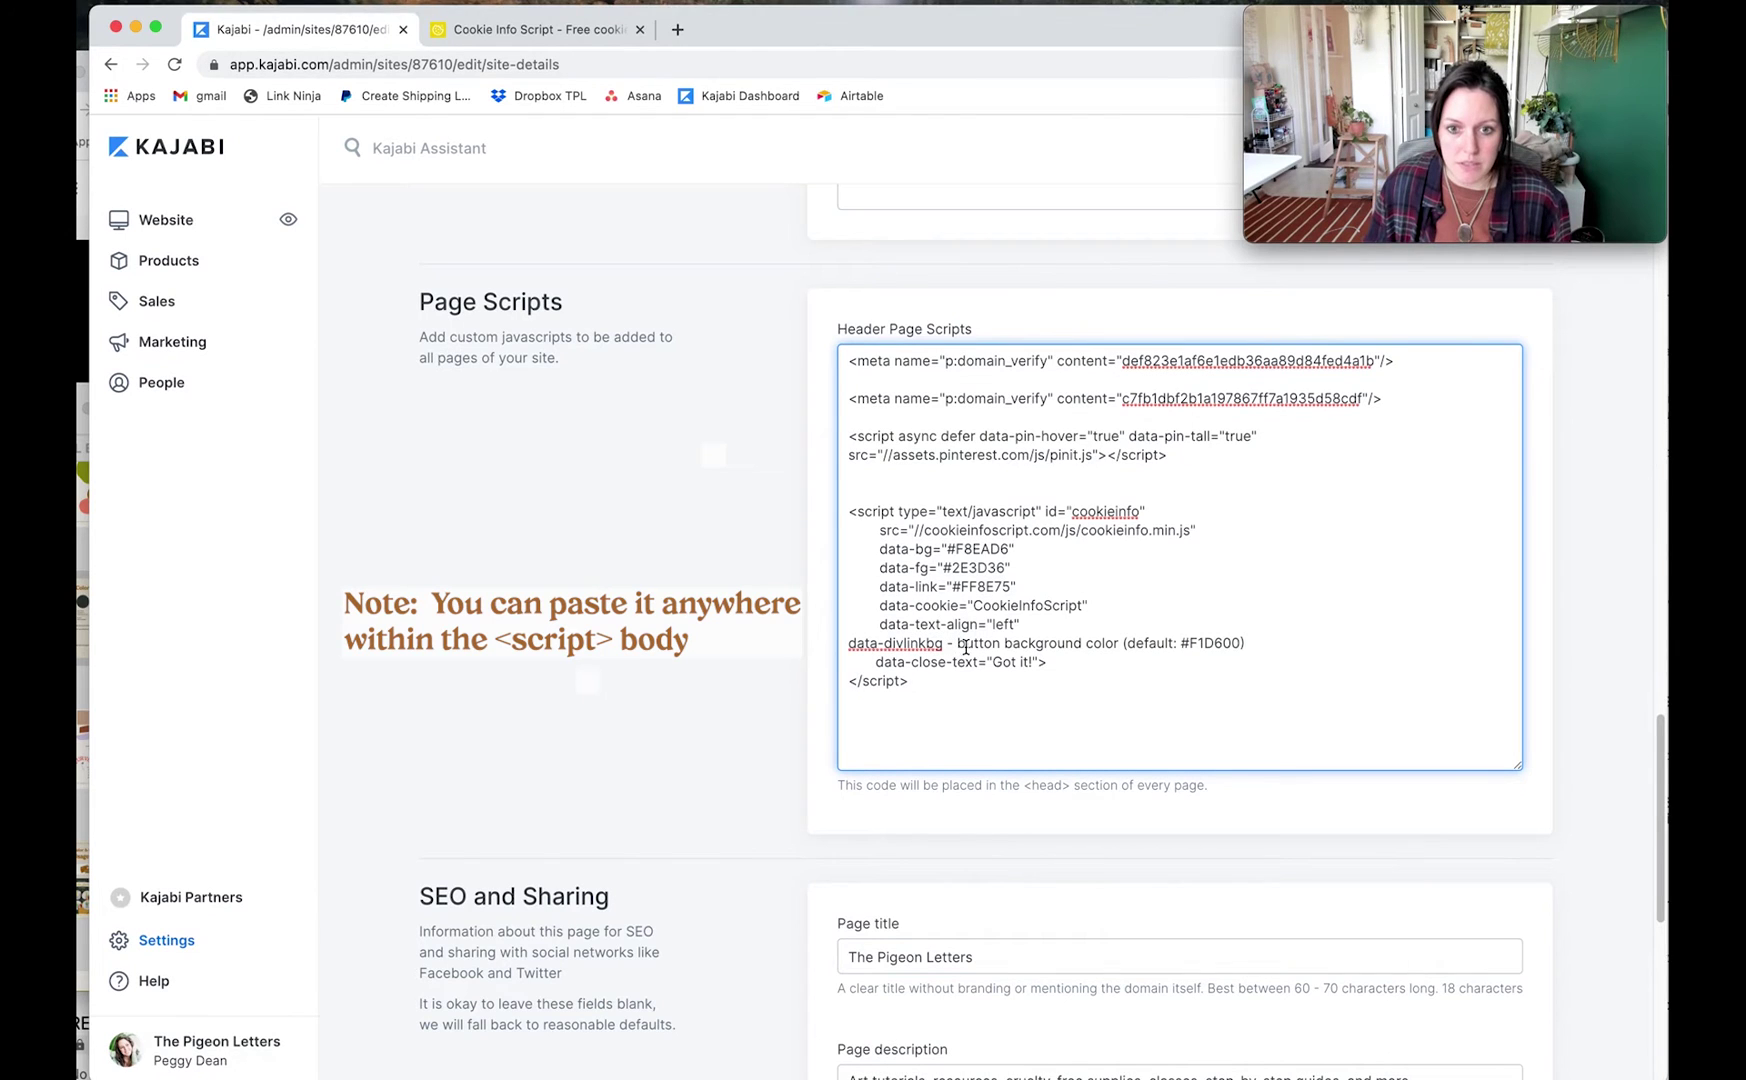
- Replace the pasted line's dash, description and default text with an equals sign and an opening quotation mark after data-divlinkbg
drag(958, 643, 1119, 646)
key(BackSpace)
key(BackSpace)
key(BackSpace)
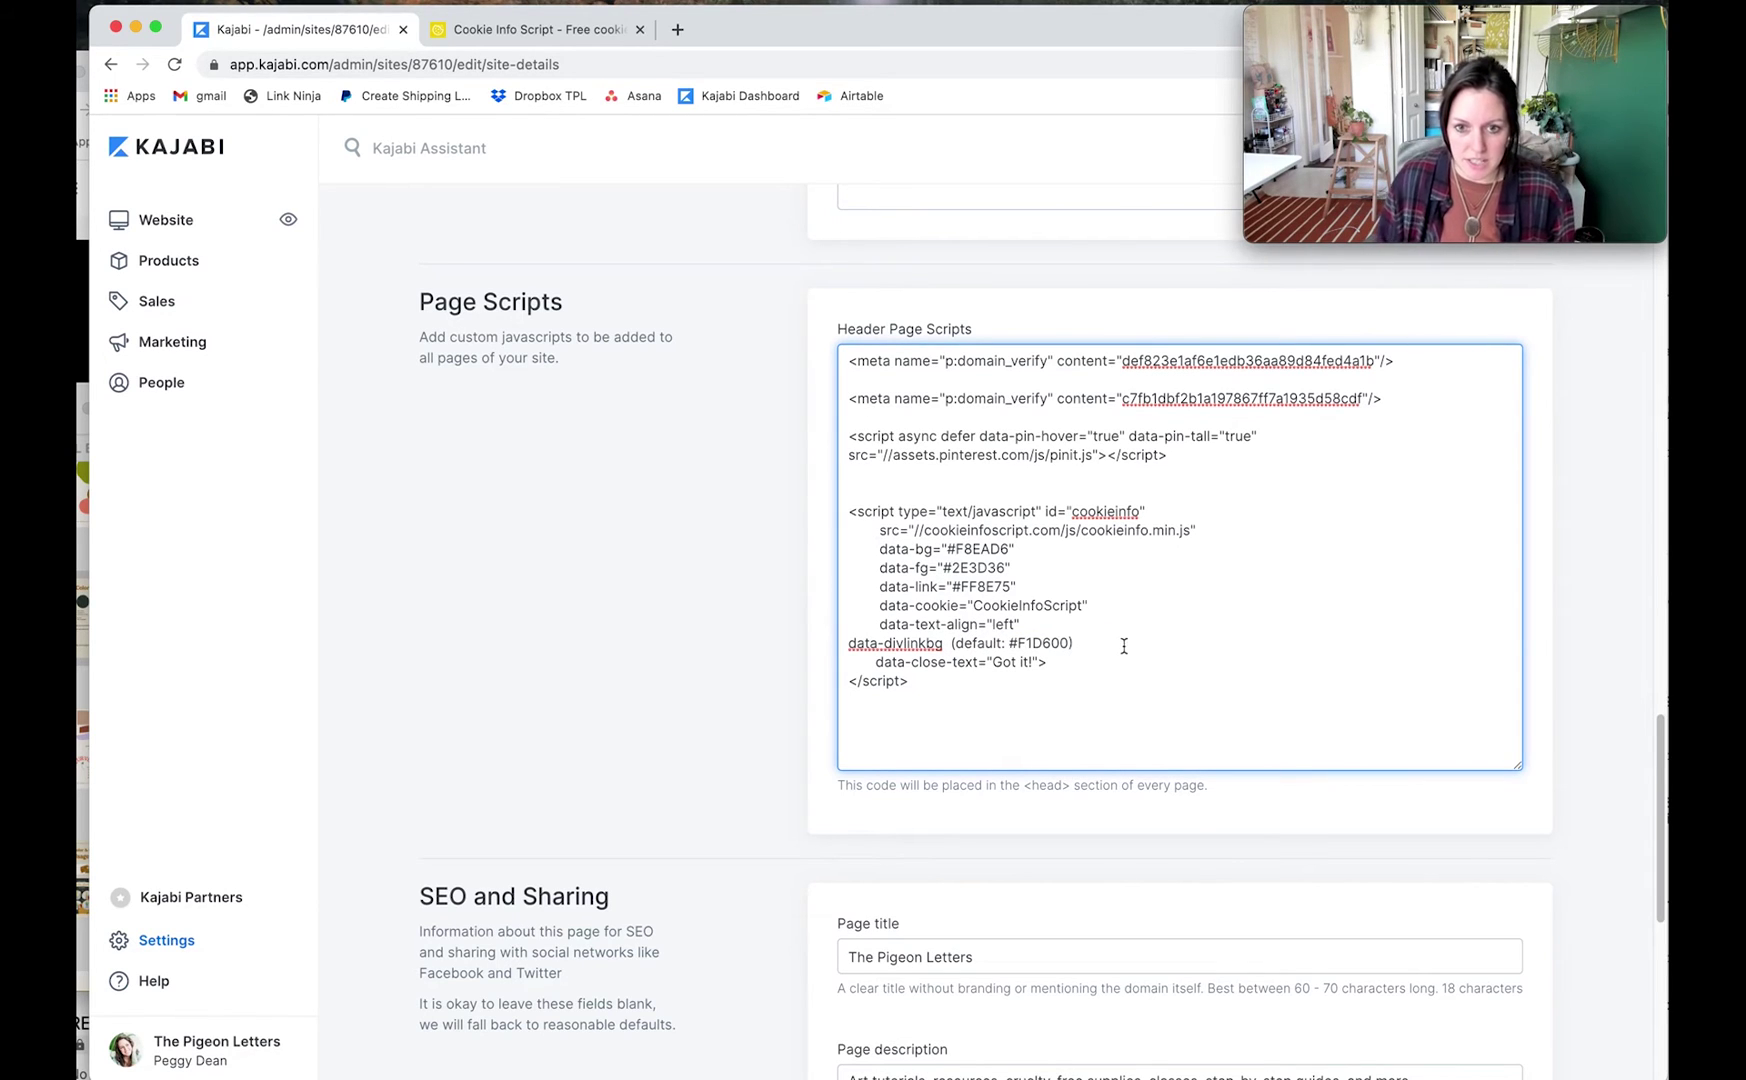
key(BackSpace)
text(=)
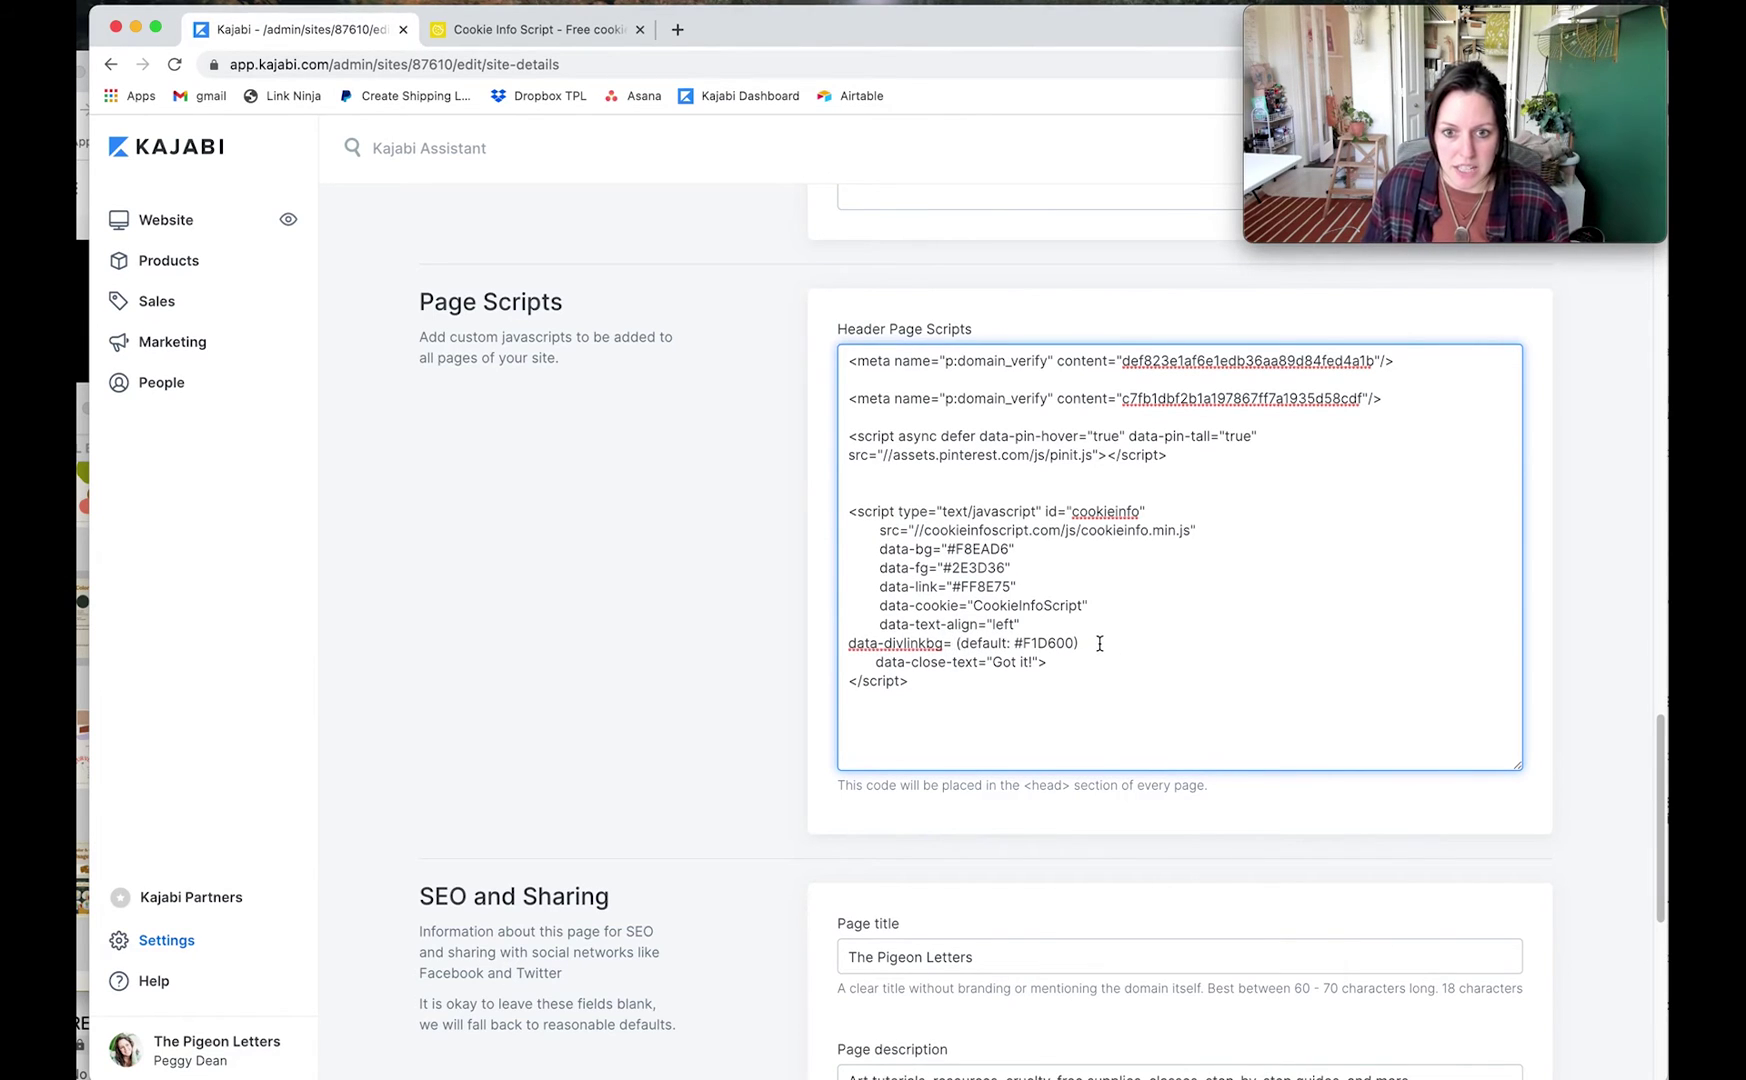
drag(1080, 643, 956, 647)
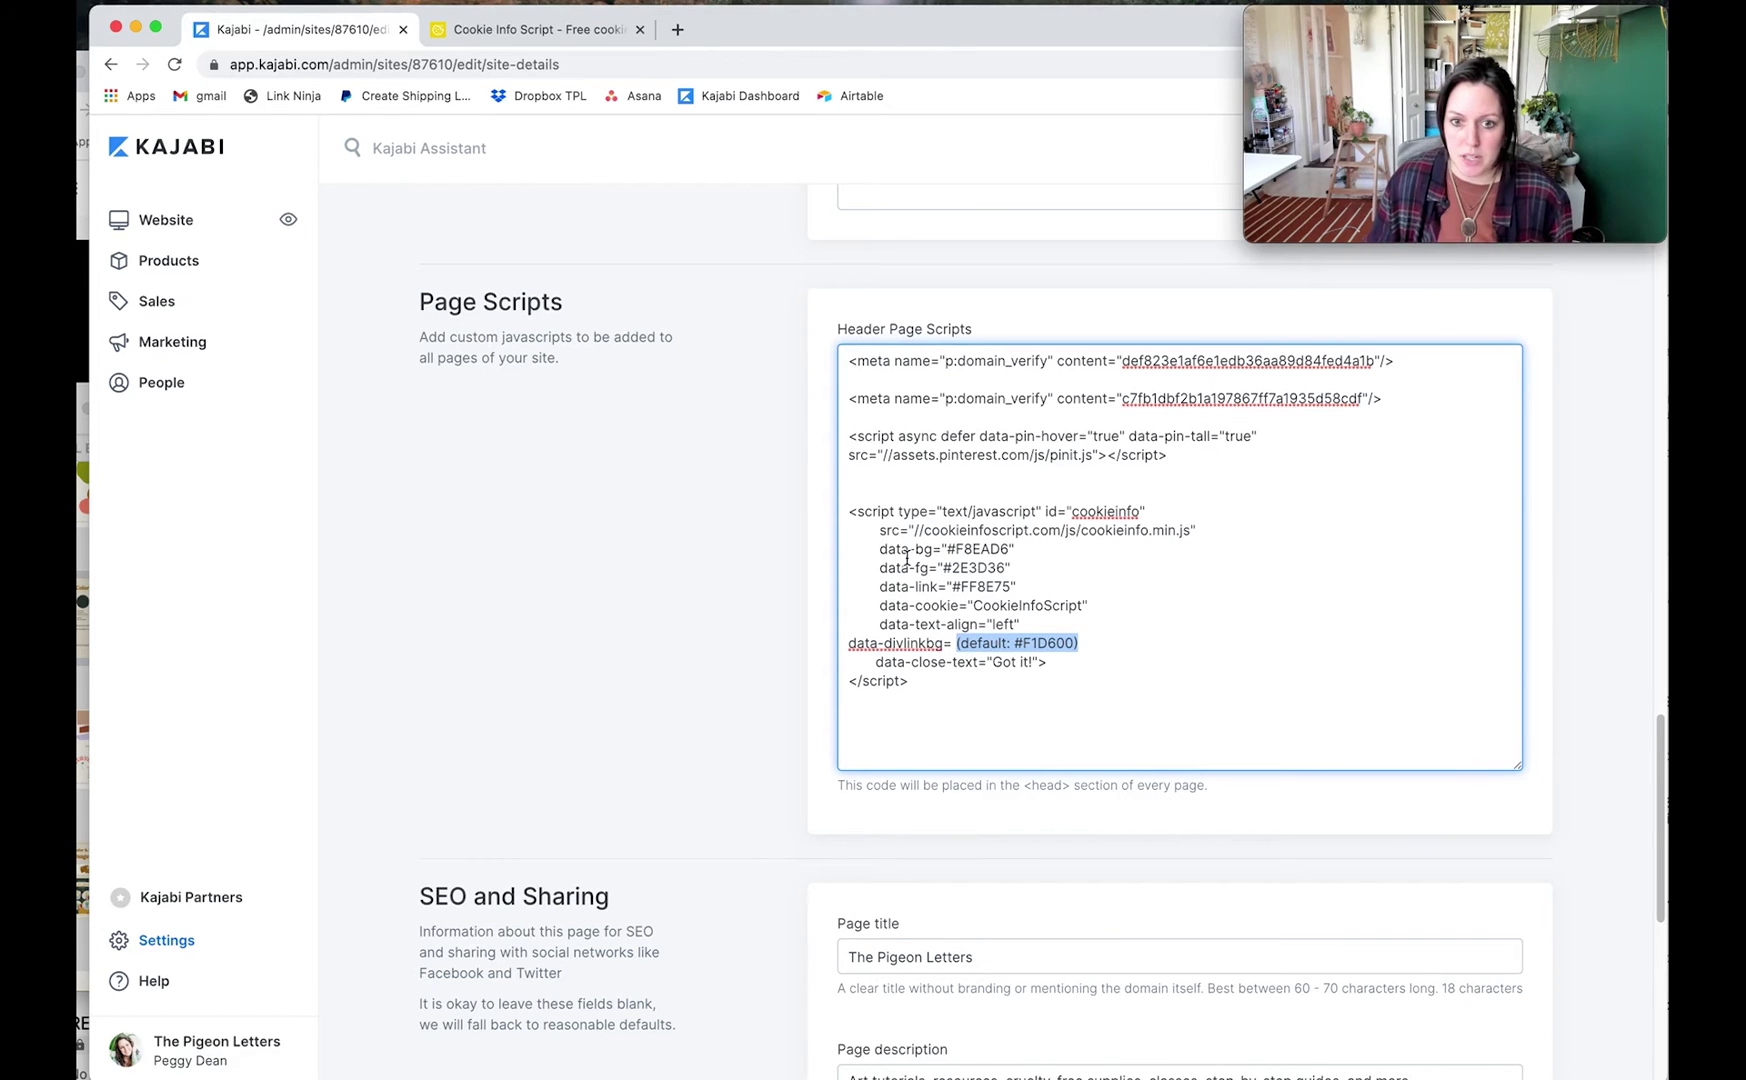
key(BackSpace)
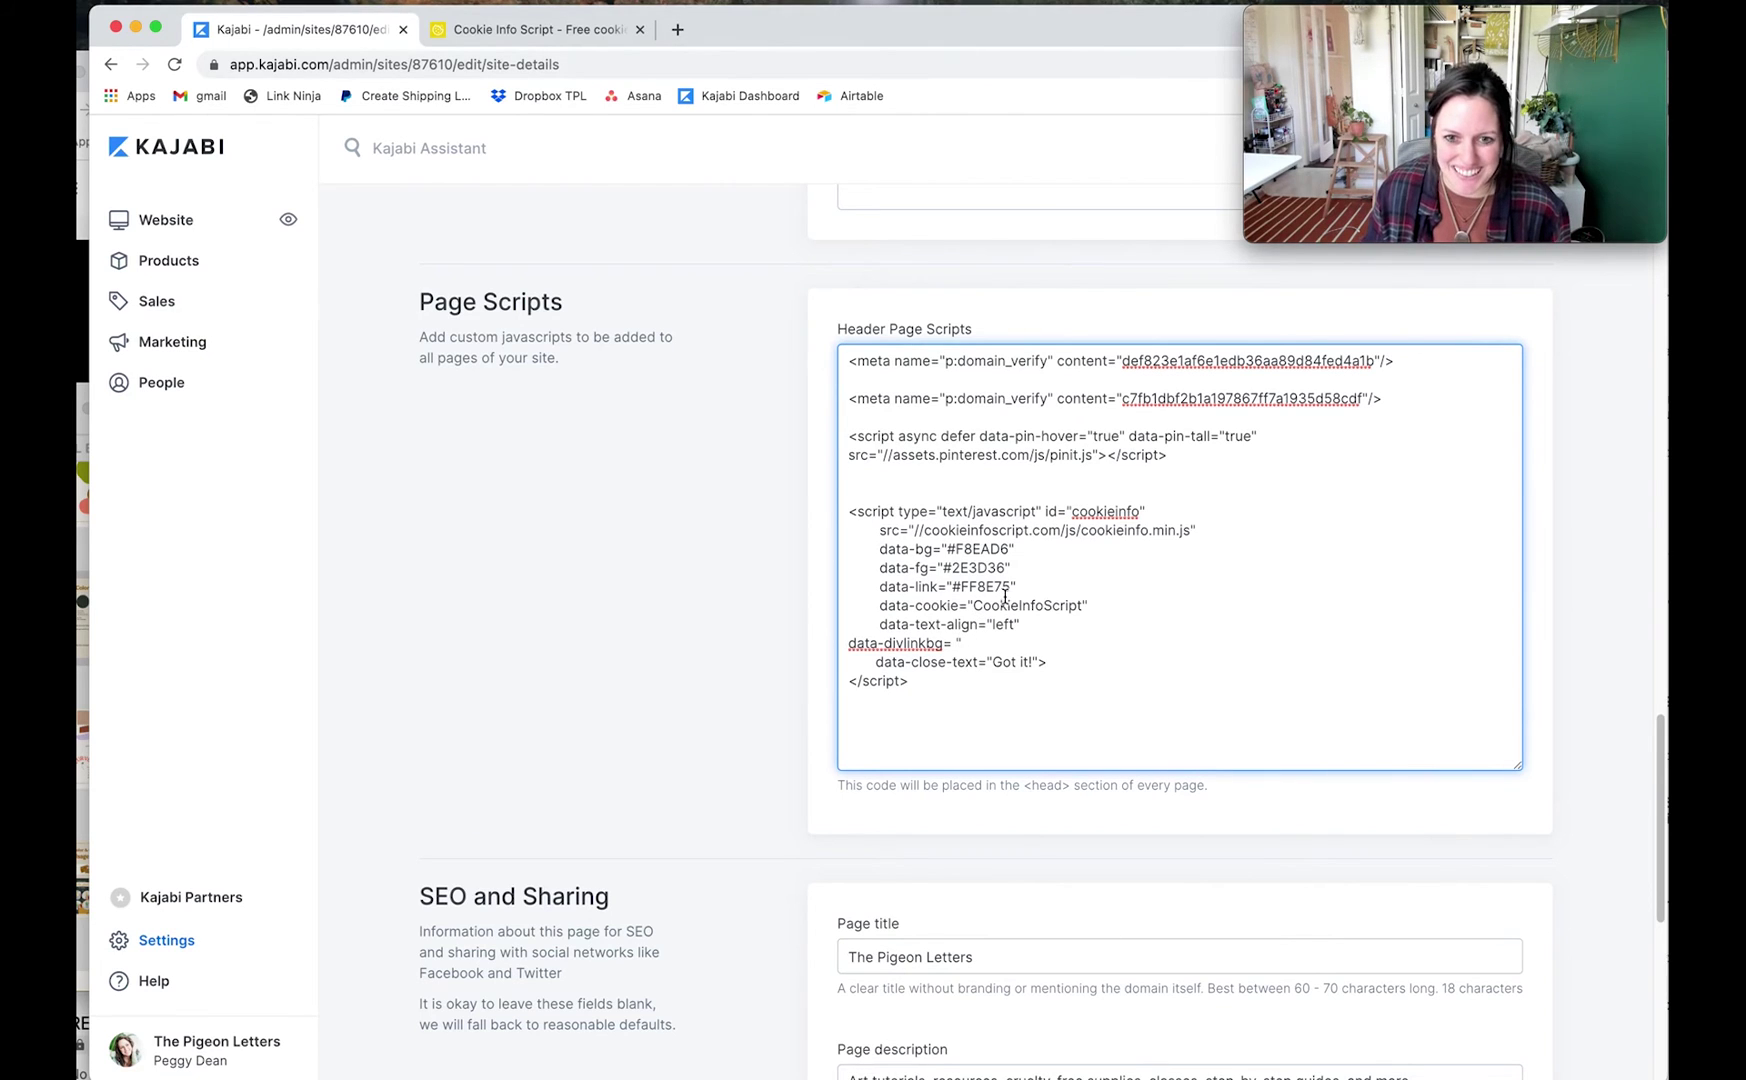
- Copy the #FF8E75 colour code from the data-link line and paste it as the quoted data-divlinkbg value
drag(1010, 588, 955, 590)
key(ctrl+c)
click(961, 643)
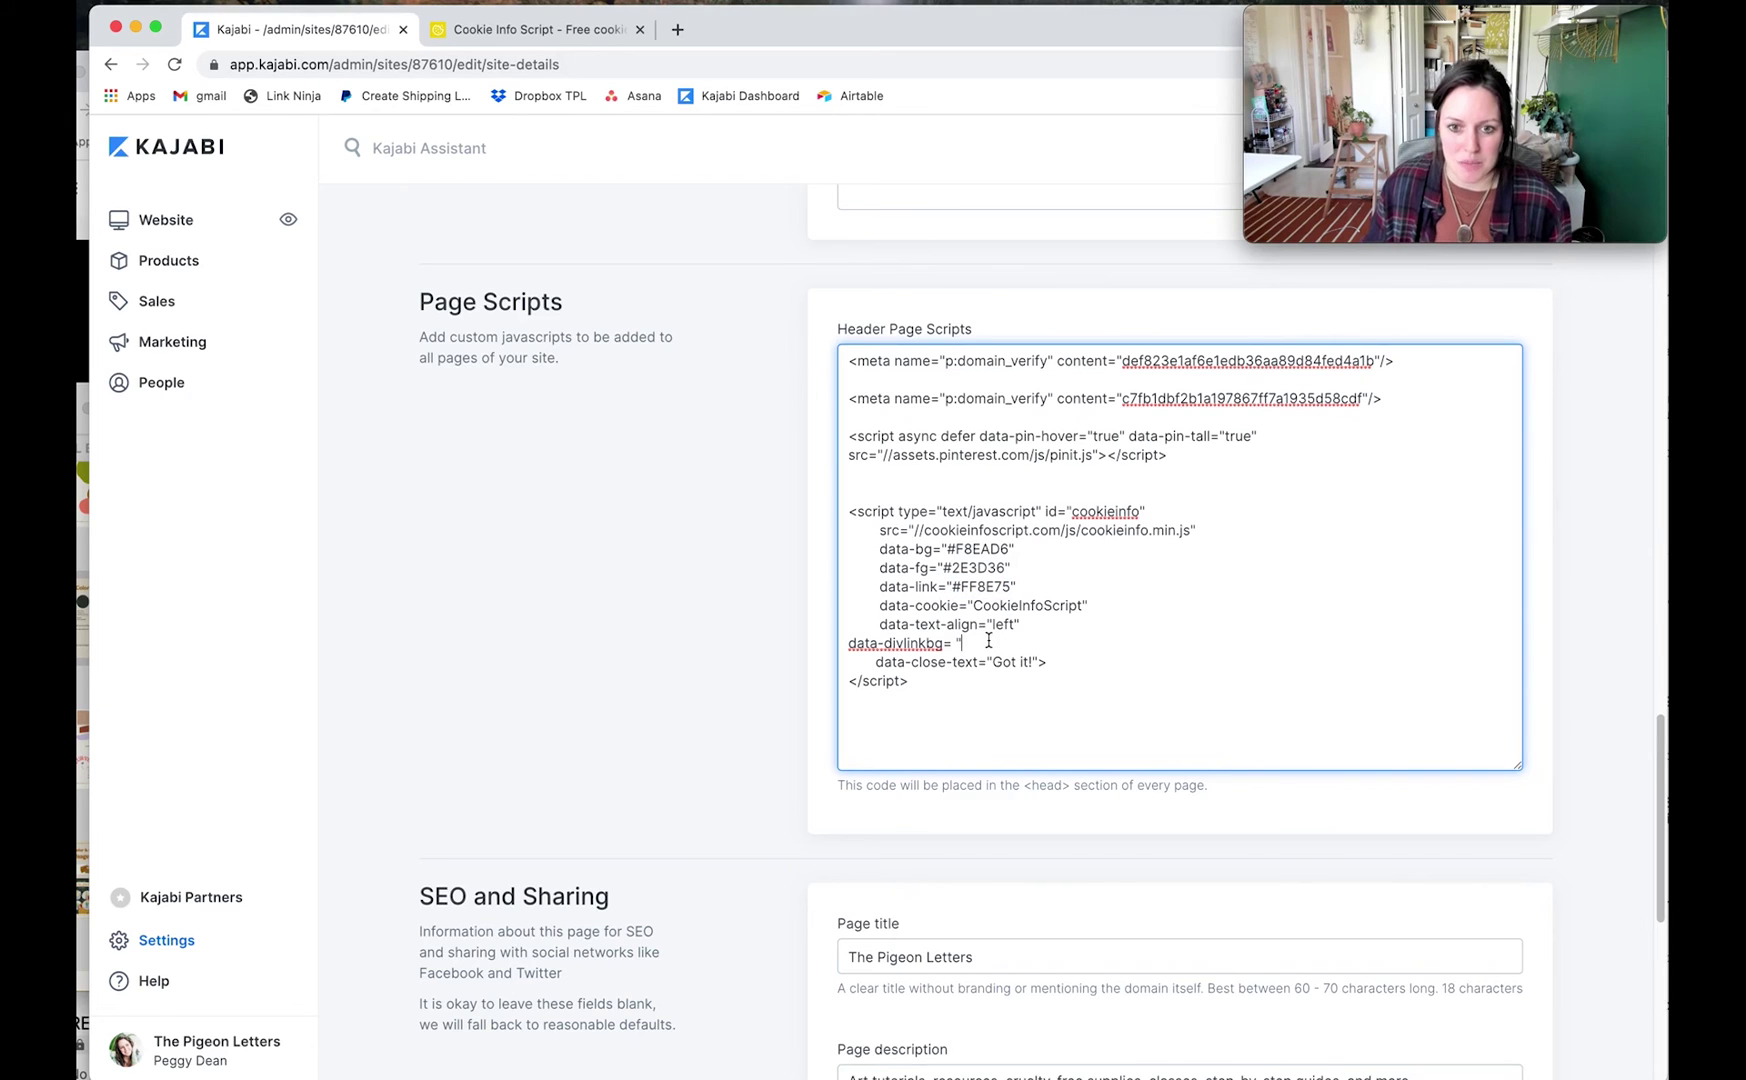
key(ctrl+v)
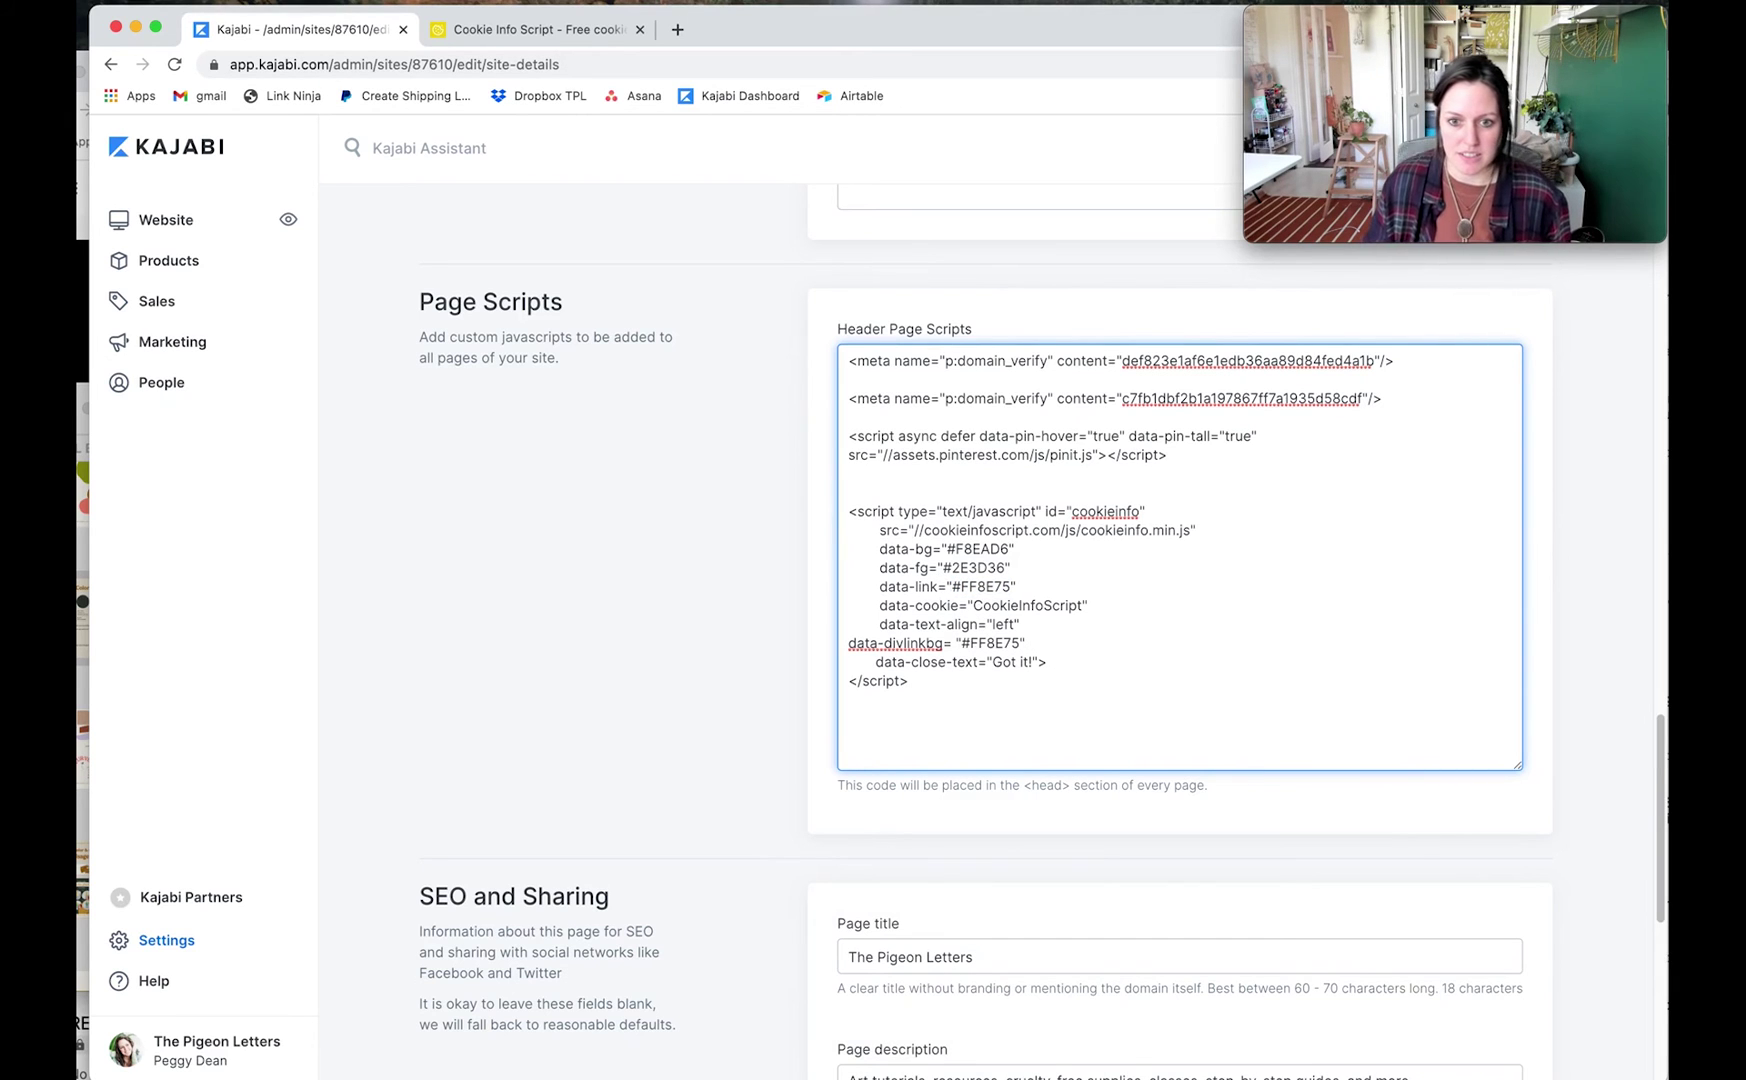
- Save the updated site details with the customized cookie script
scroll(1102, 655, down, 4)
scroll(1063, 790, up, 5)
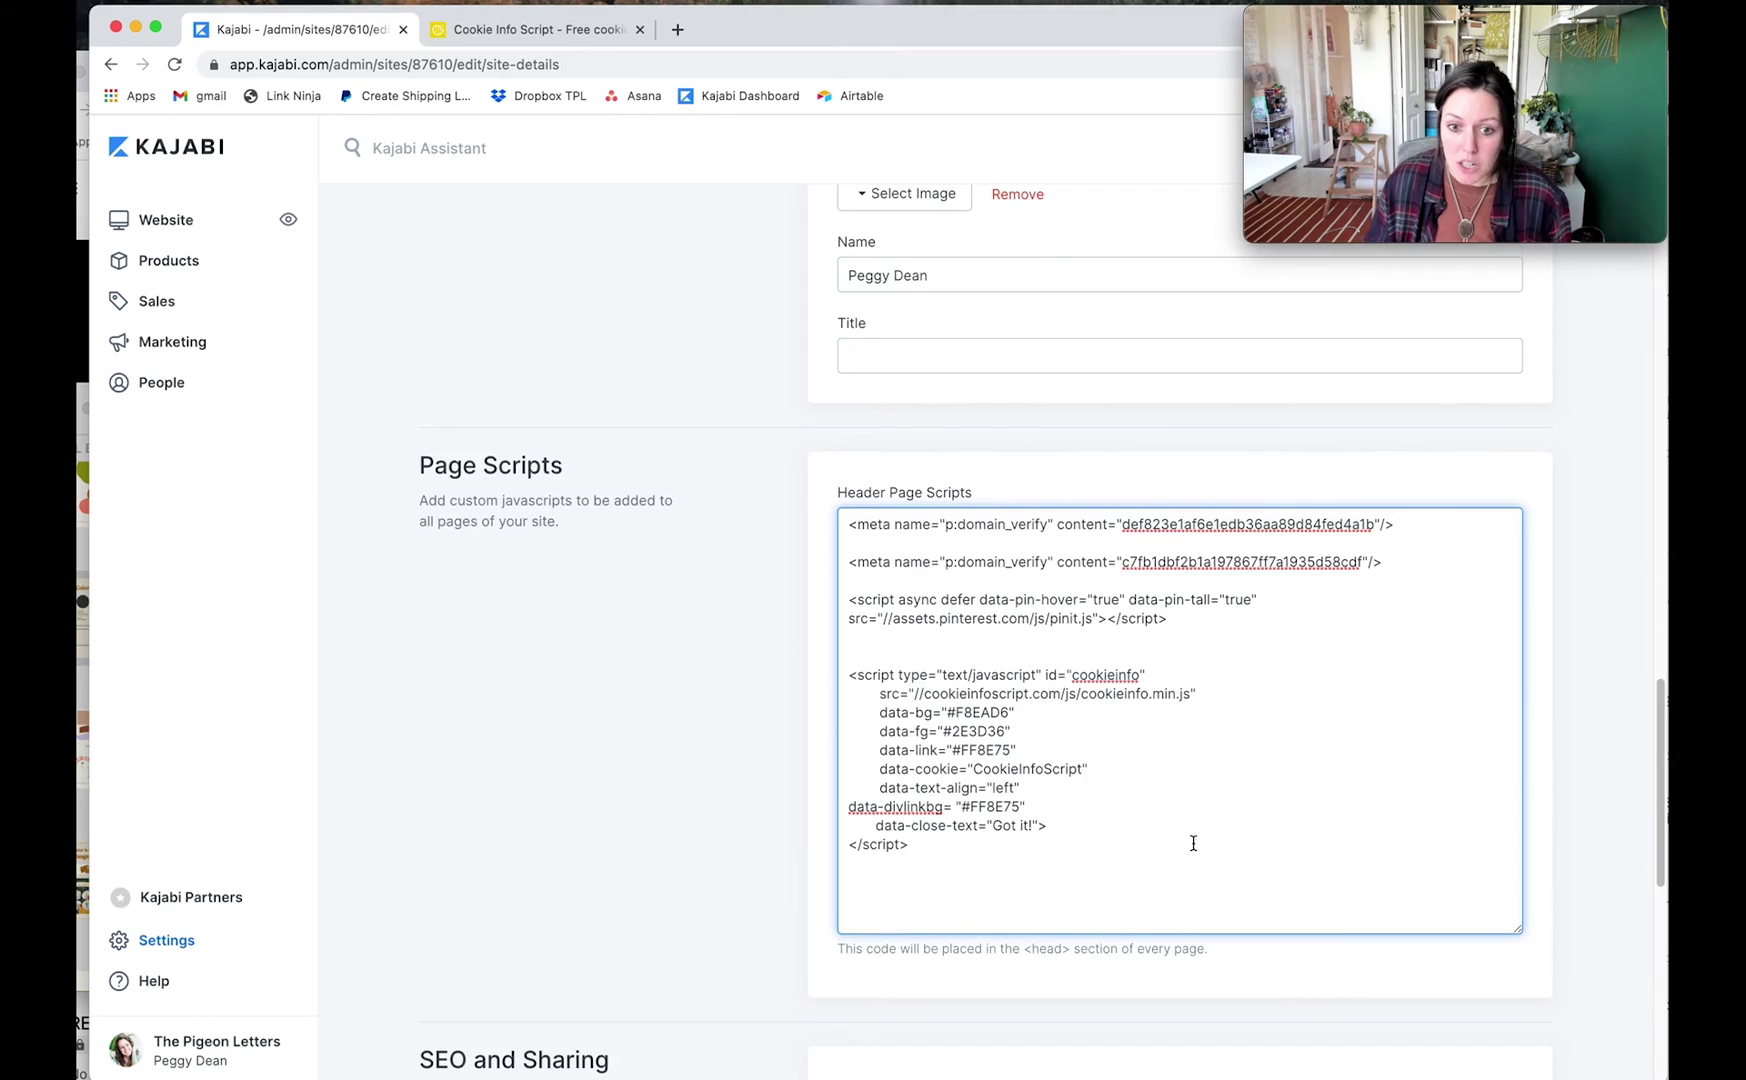
scroll(1193, 845, down, 9)
click(1520, 1035)
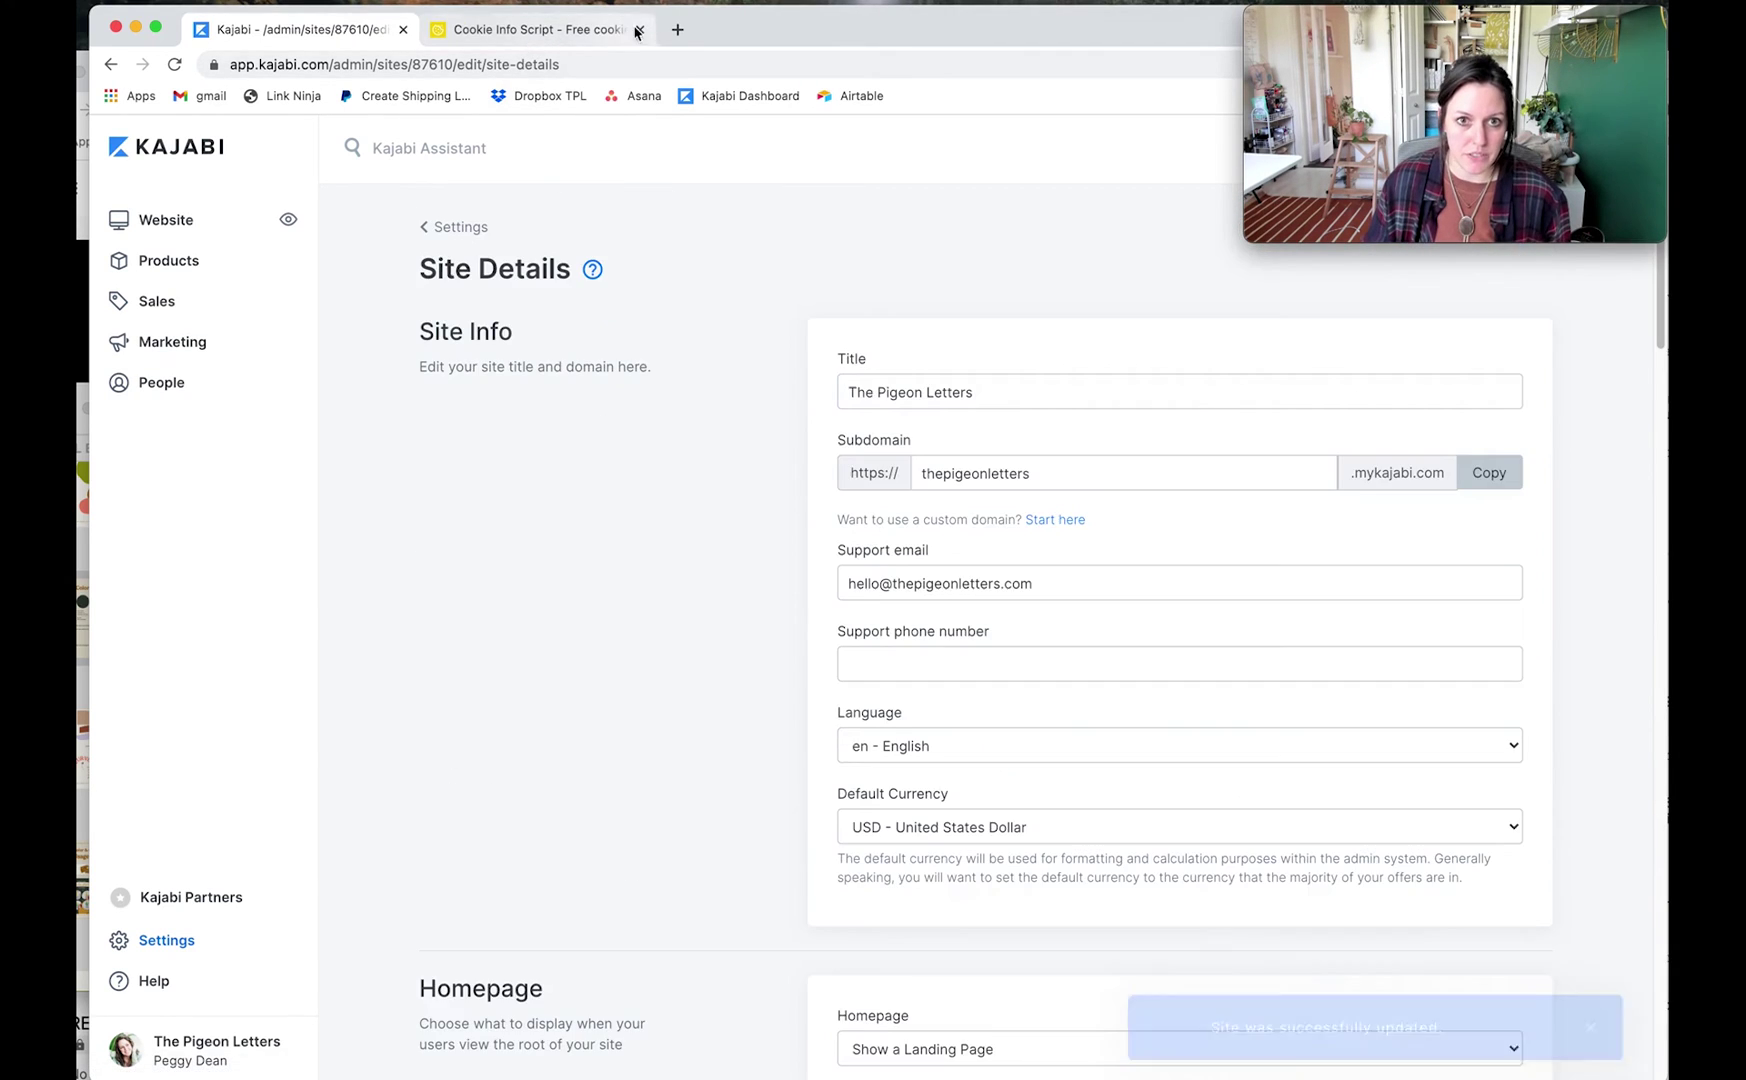
- Open thepigeonletters.com in a new browser tab and examine the cookie banner's colours and button while browsing the homepage
click(678, 29)
text(thepigeonletters.com)
key(Return)
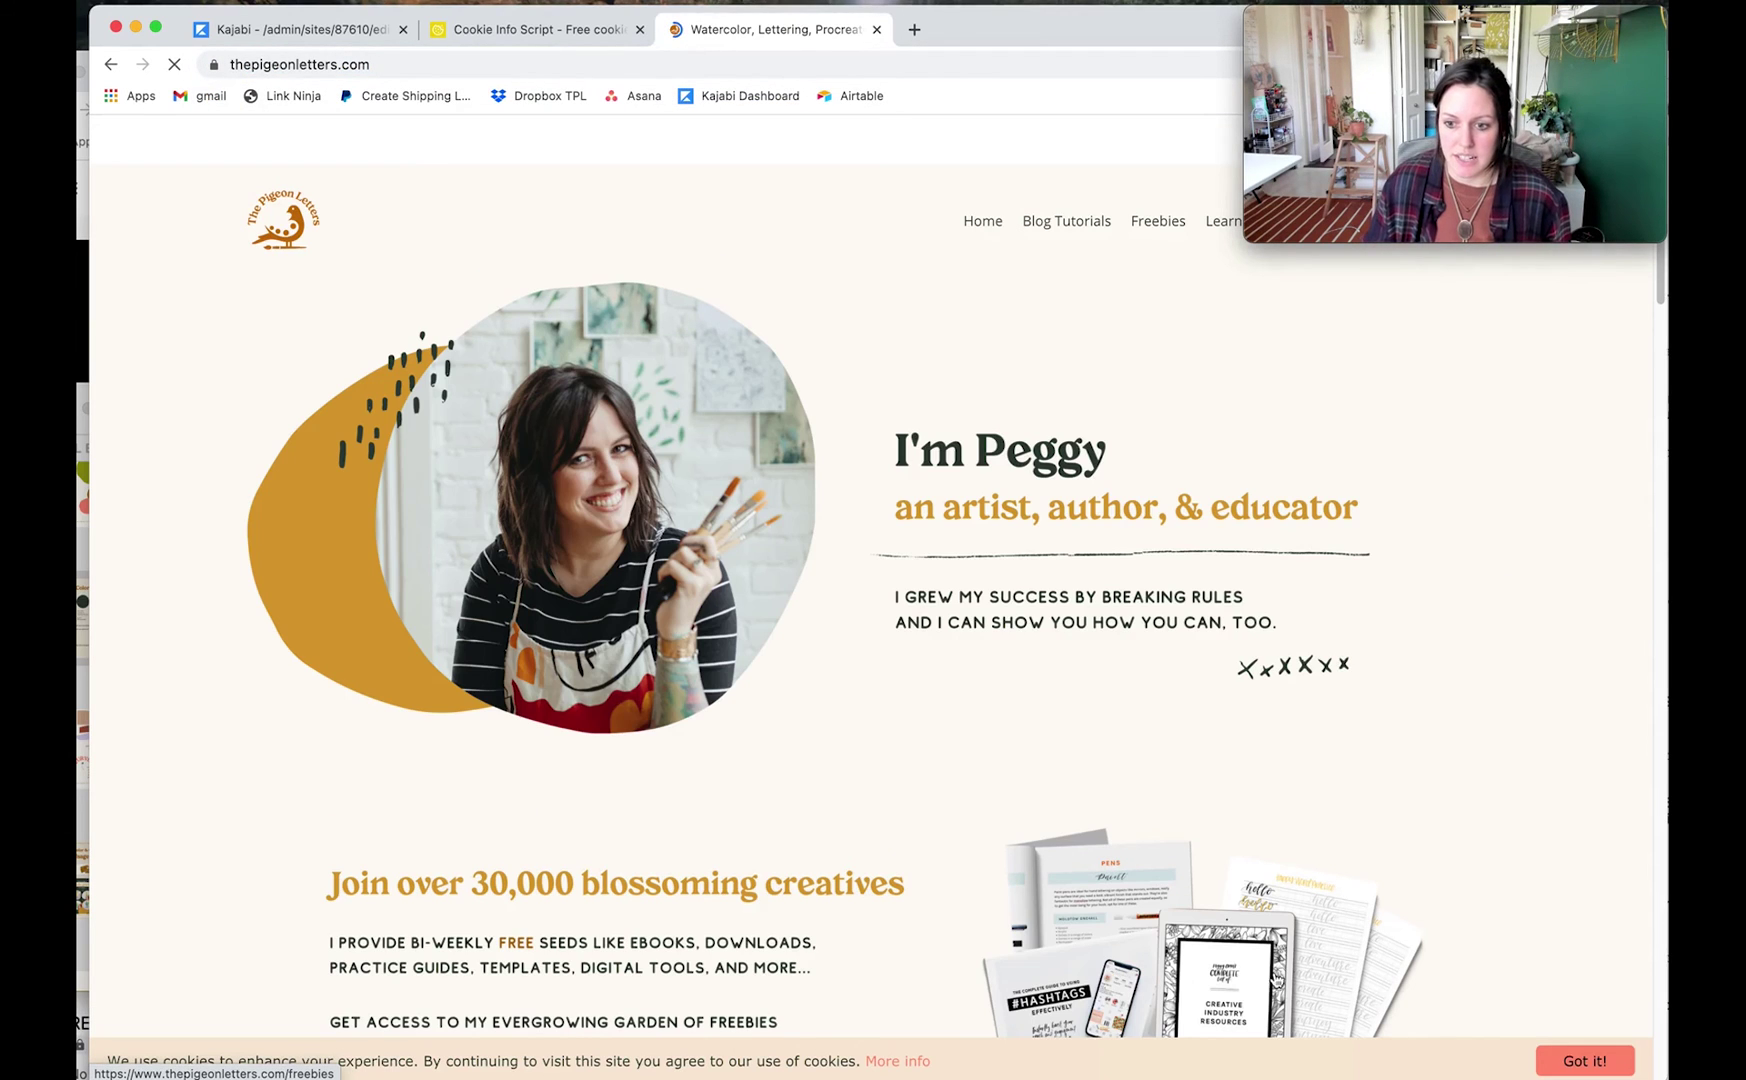
drag(1019, 25, 1021, 19)
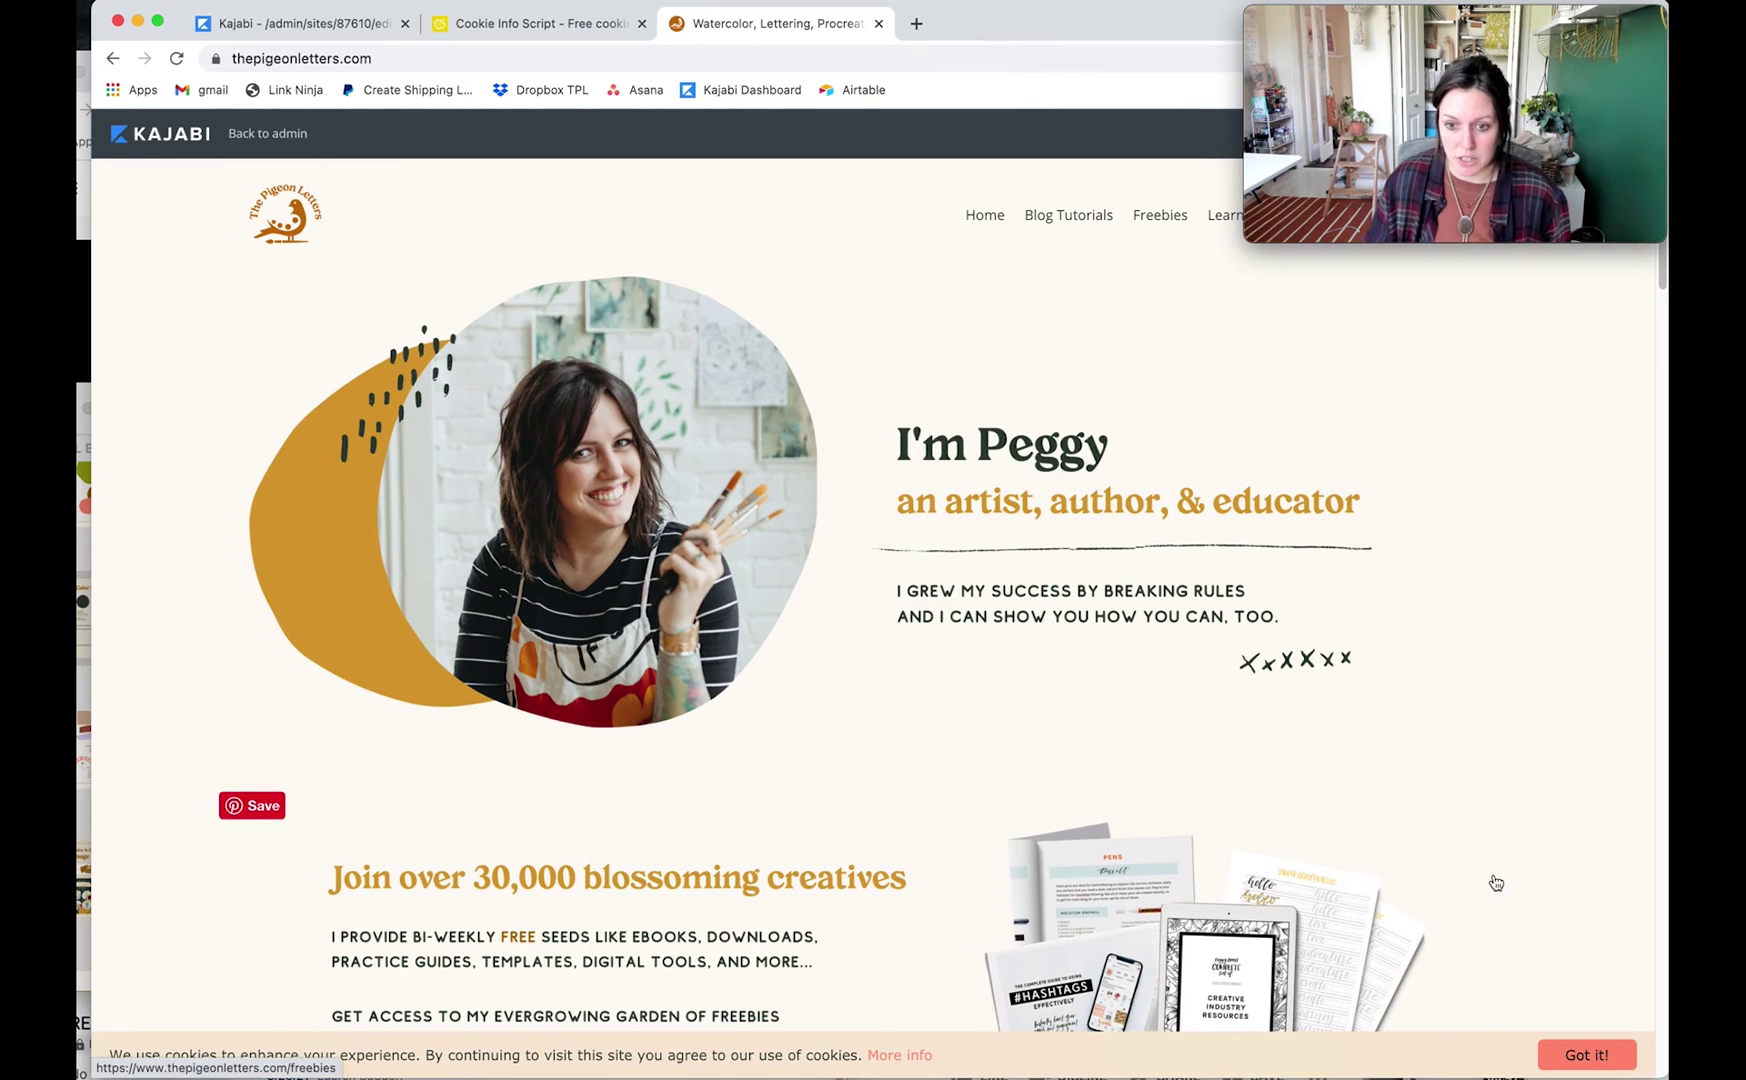
scroll(977, 1037, down, 15)
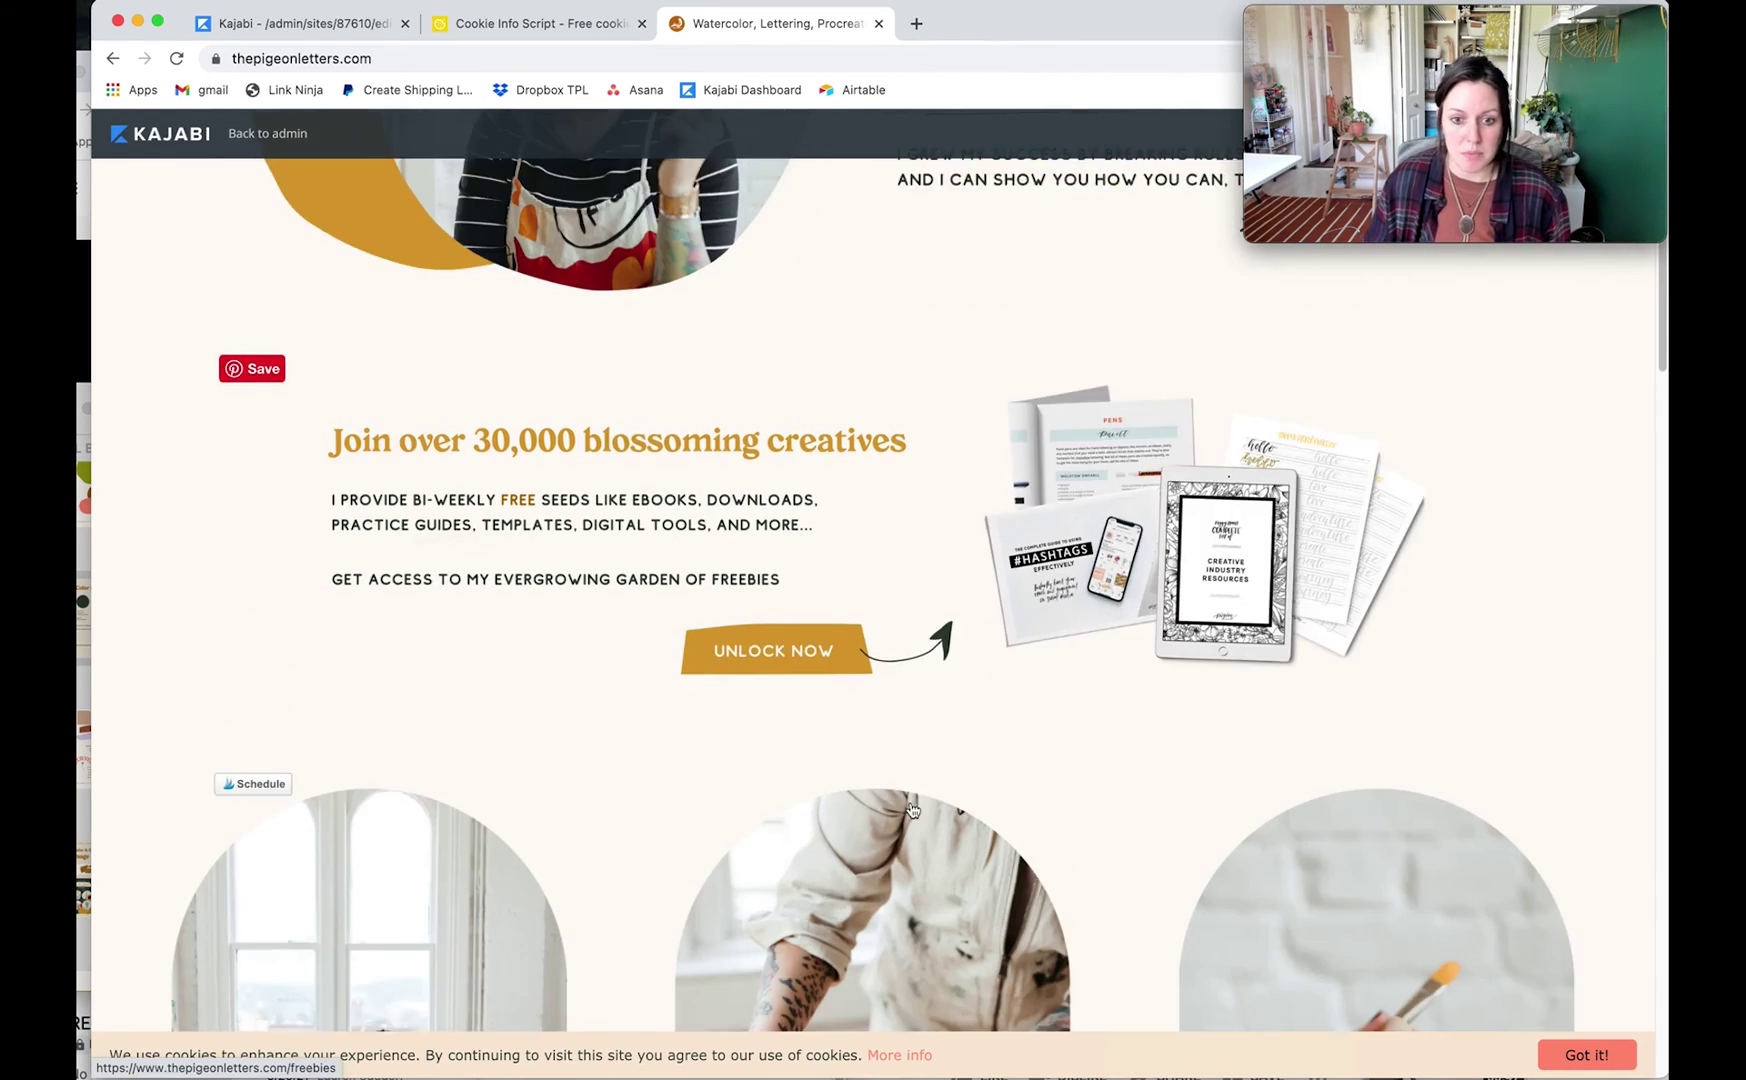
scroll(883, 1055, up, 5)
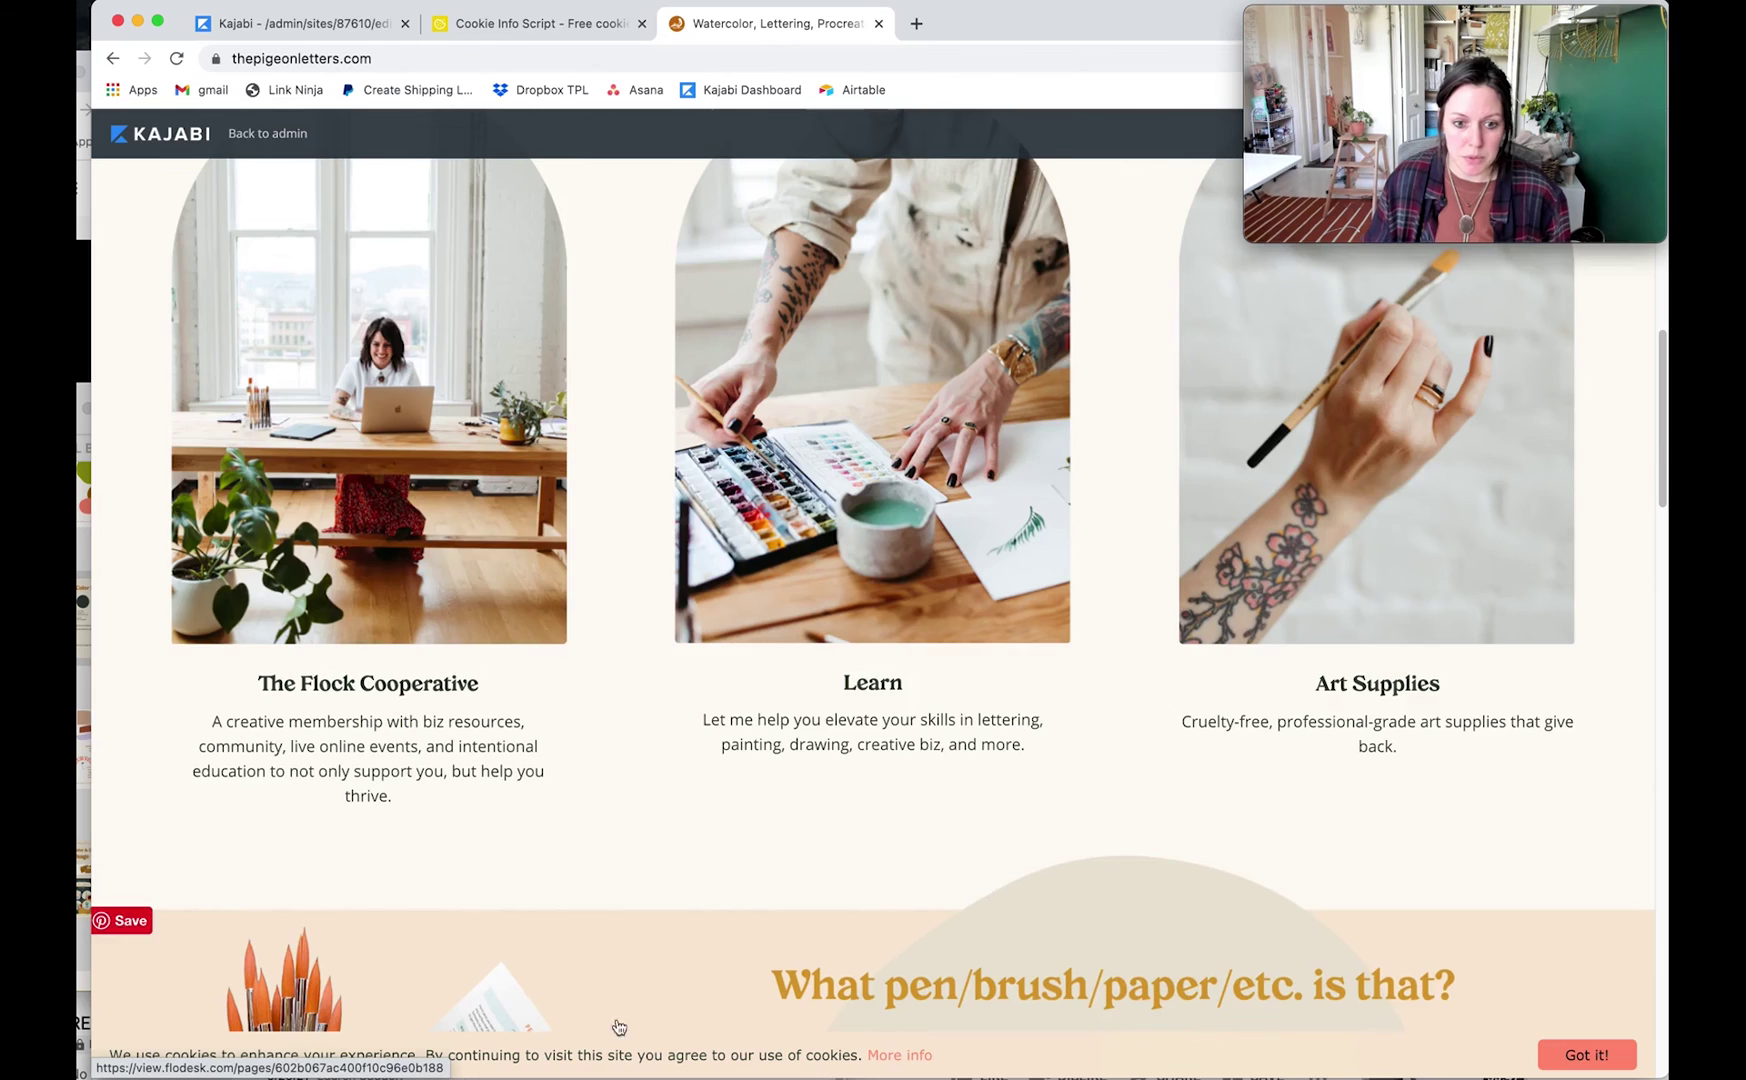
scroll(957, 857, up, 10)
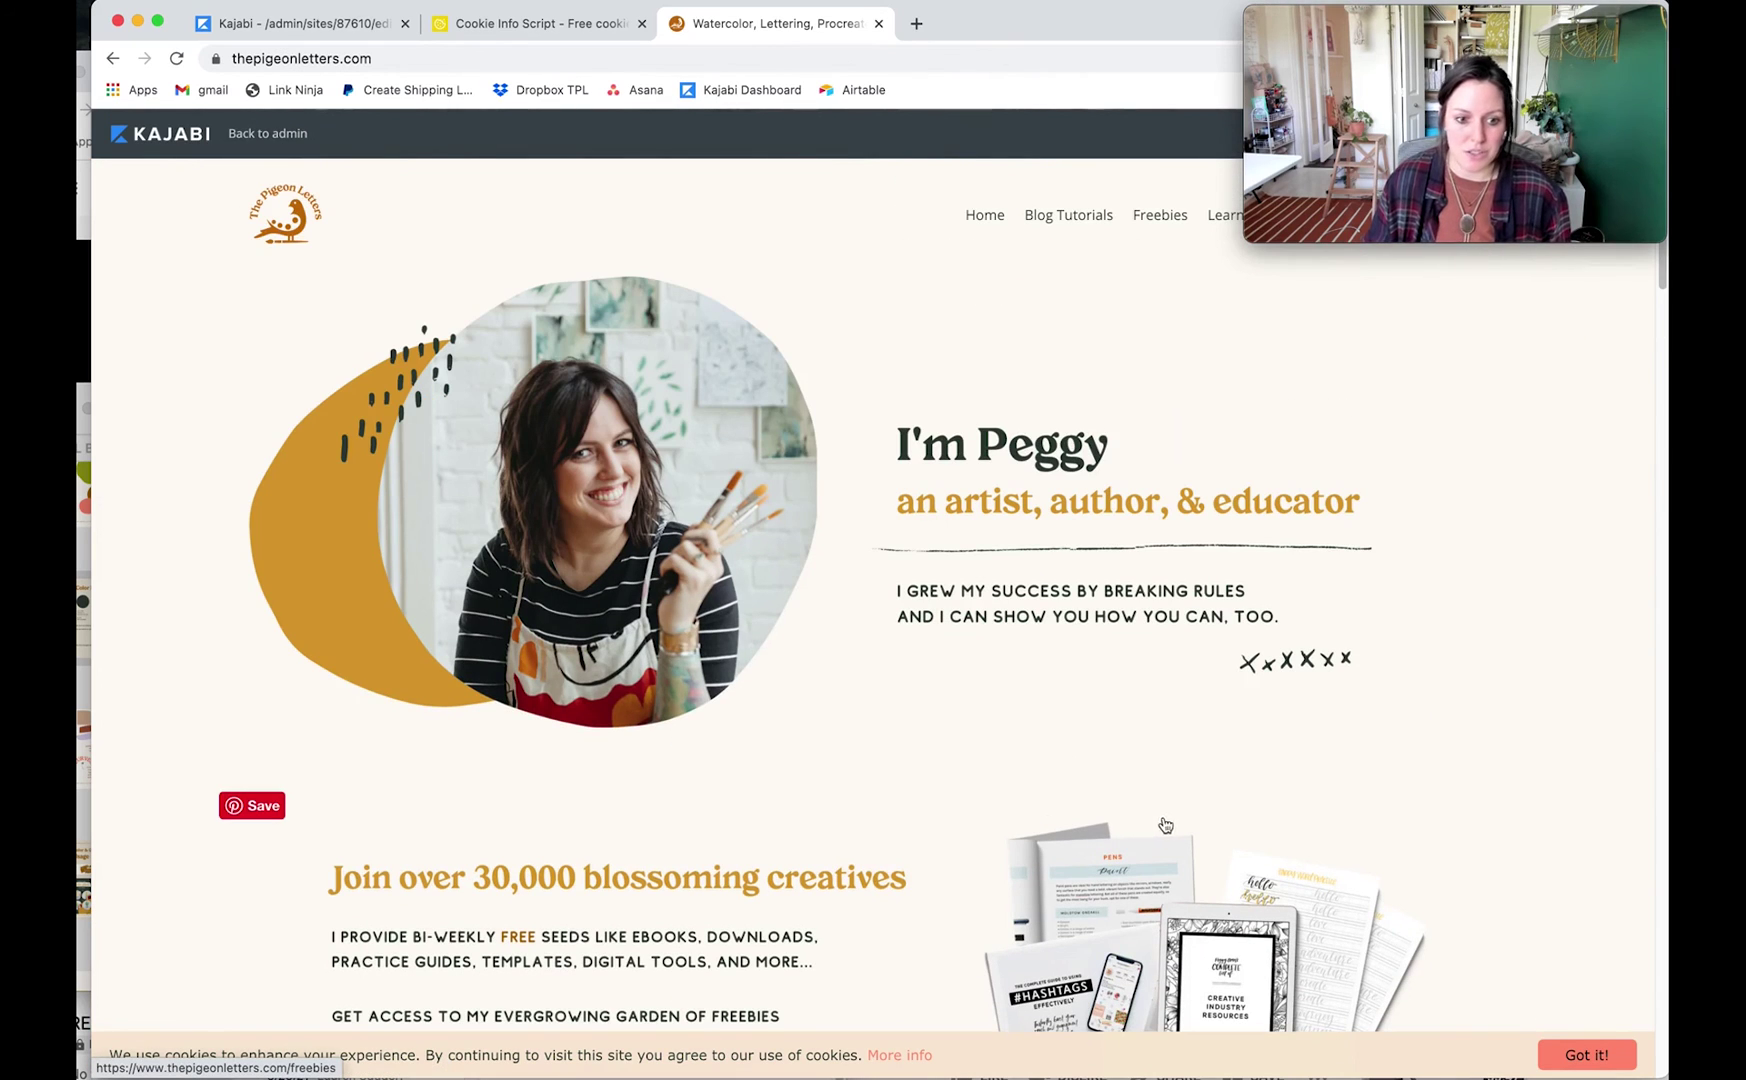